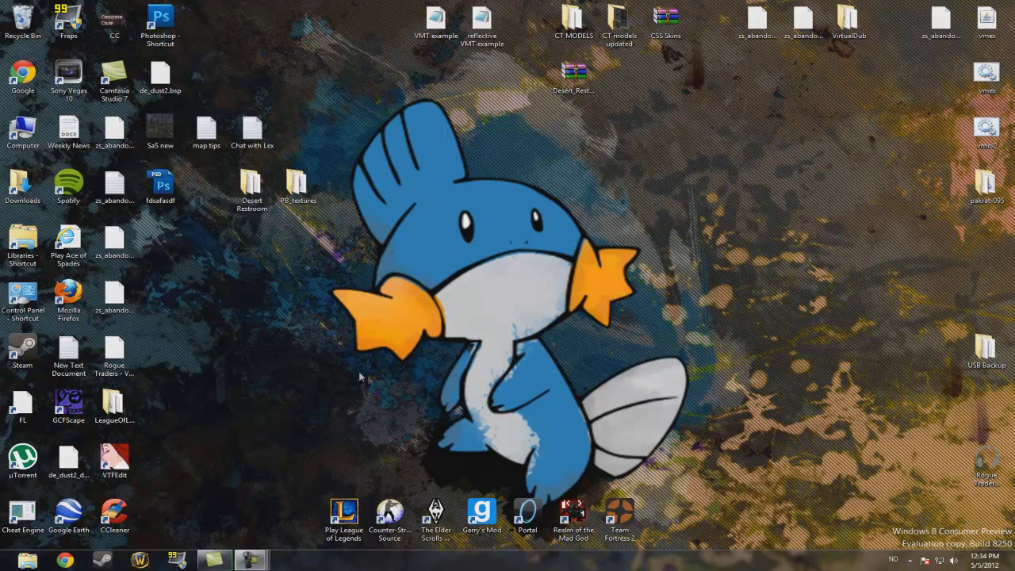
Point out the GCFScape and VTFEdit programs on the desktop.
left_click(68, 405)
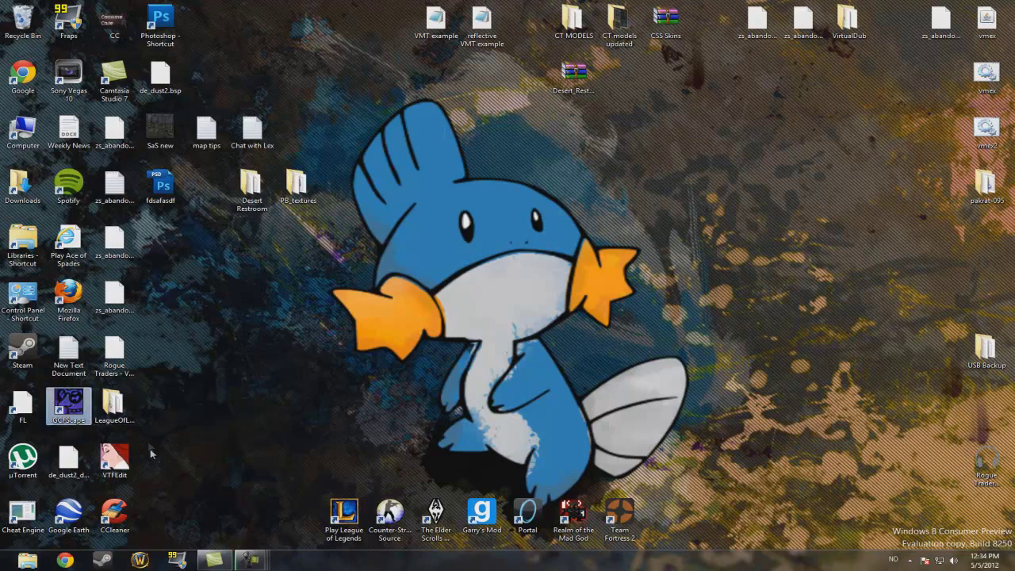
left_click(123, 463)
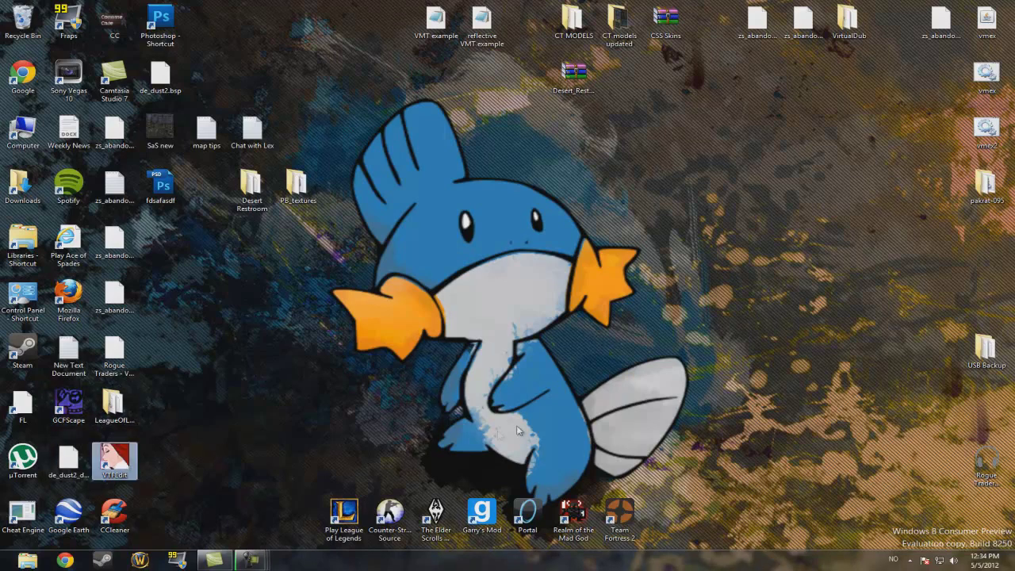
left_click(525, 400)
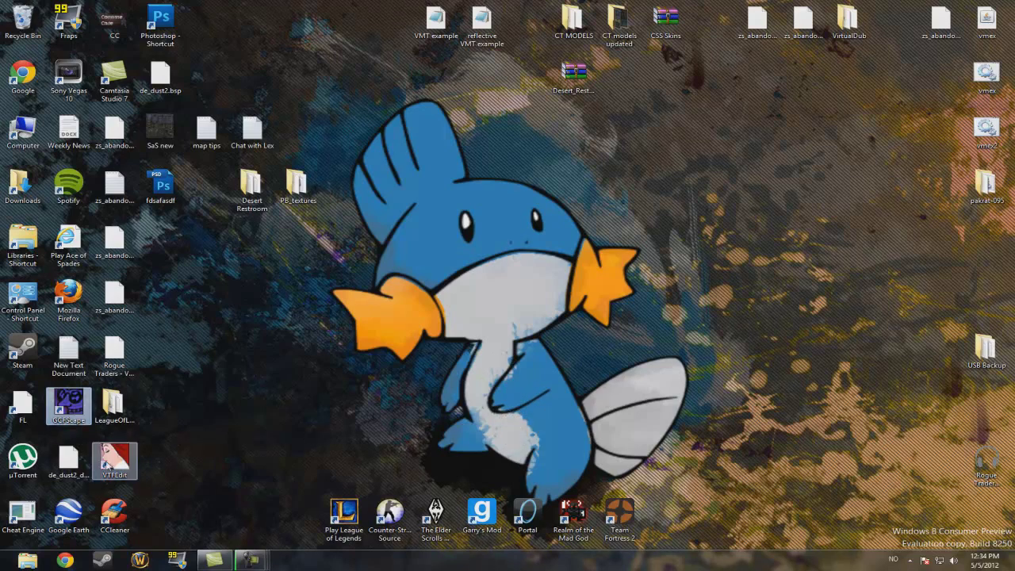
left_click(115, 460)
left_click(233, 395)
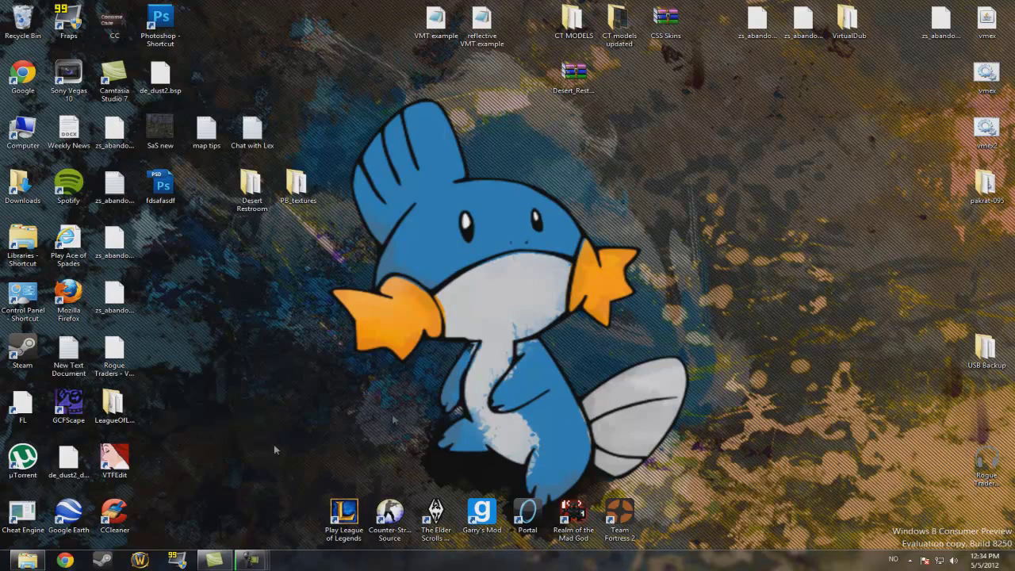
Browse in Explorer to Local Disk (D:) > Program files > Steam > steamapps.
left_click(26, 560)
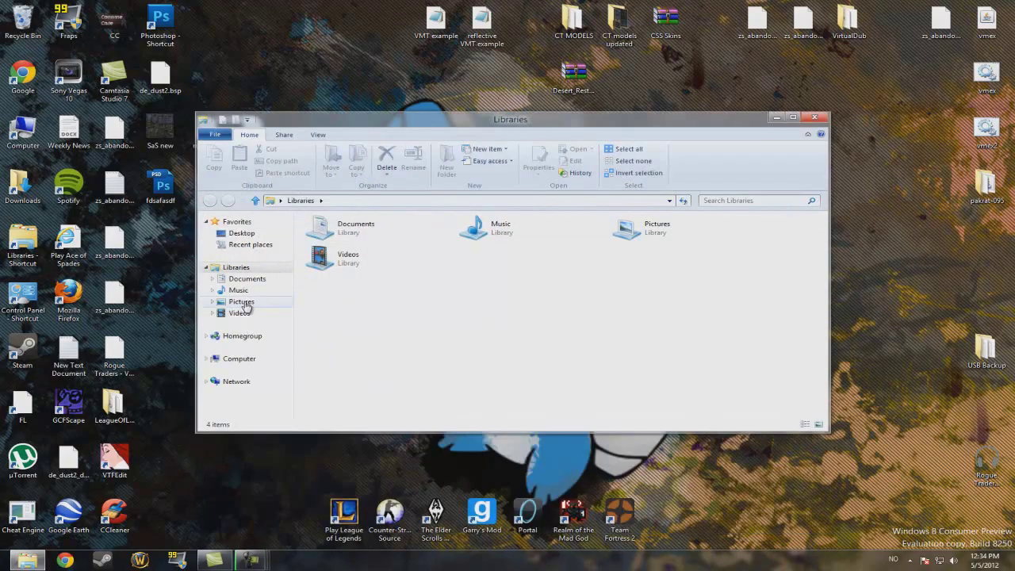
left_click(240, 359)
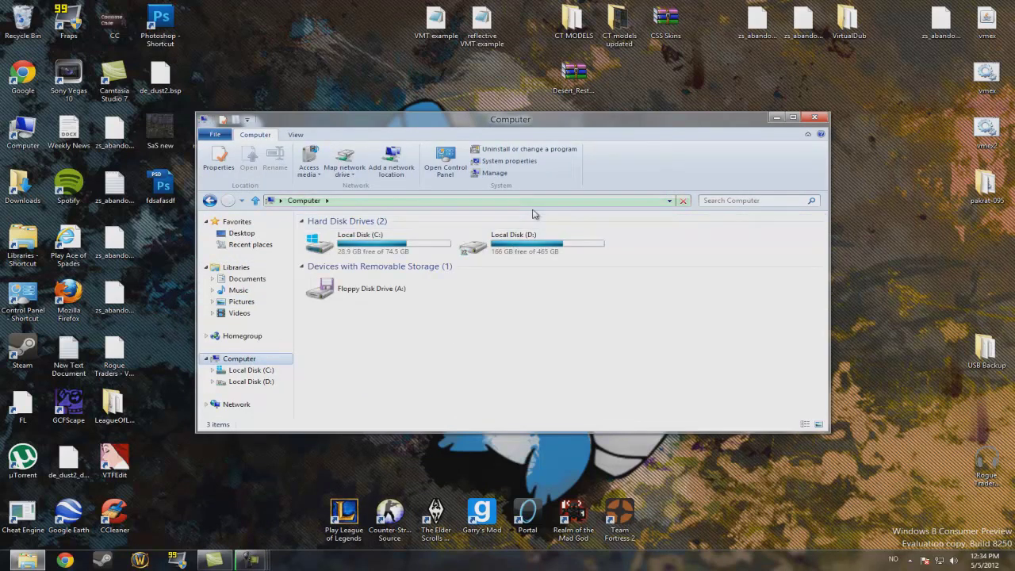
left_click(523, 246)
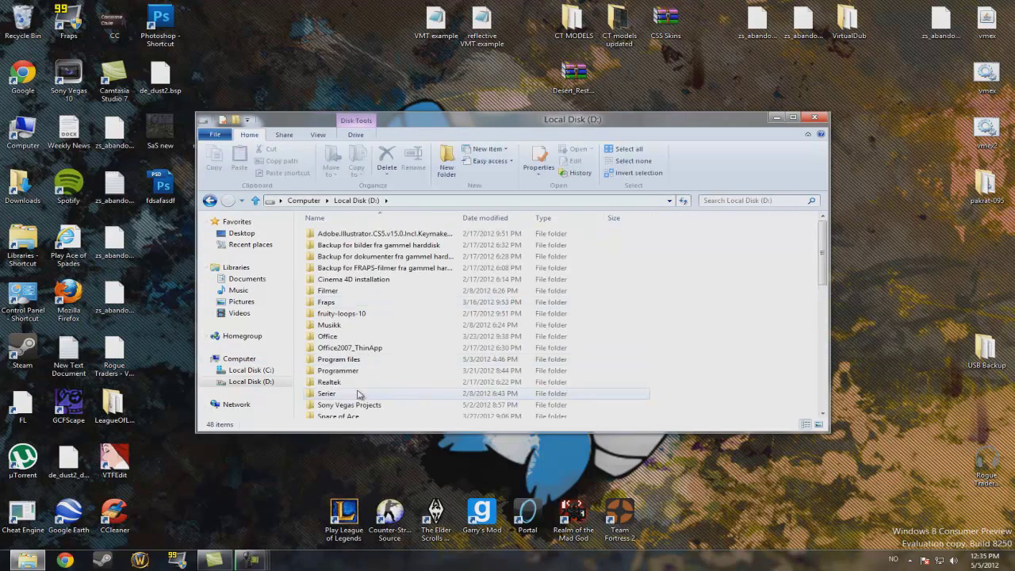
left_click(361, 393)
scroll(361, 364, "down", 5)
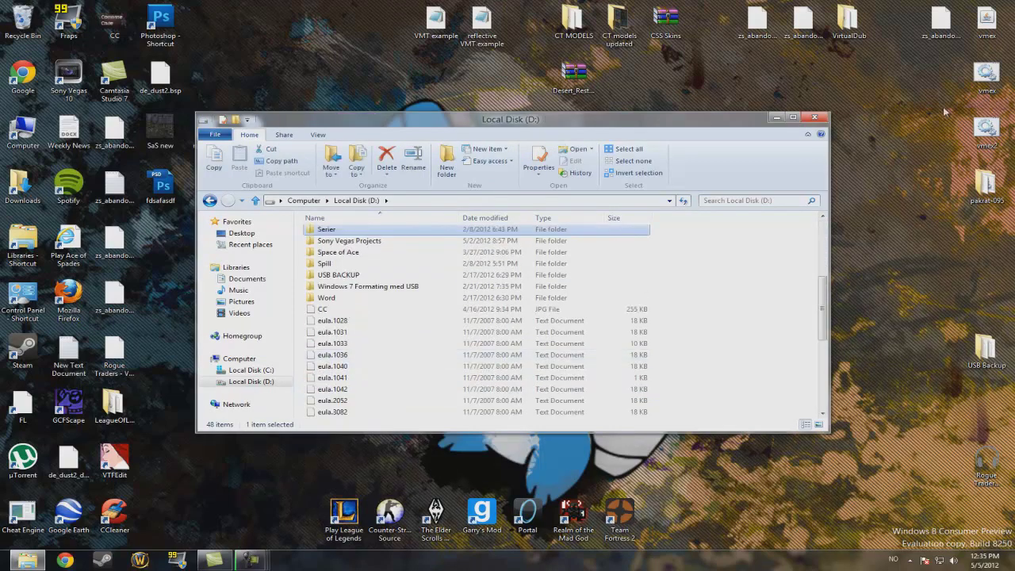
scroll(349, 373, "up", 5)
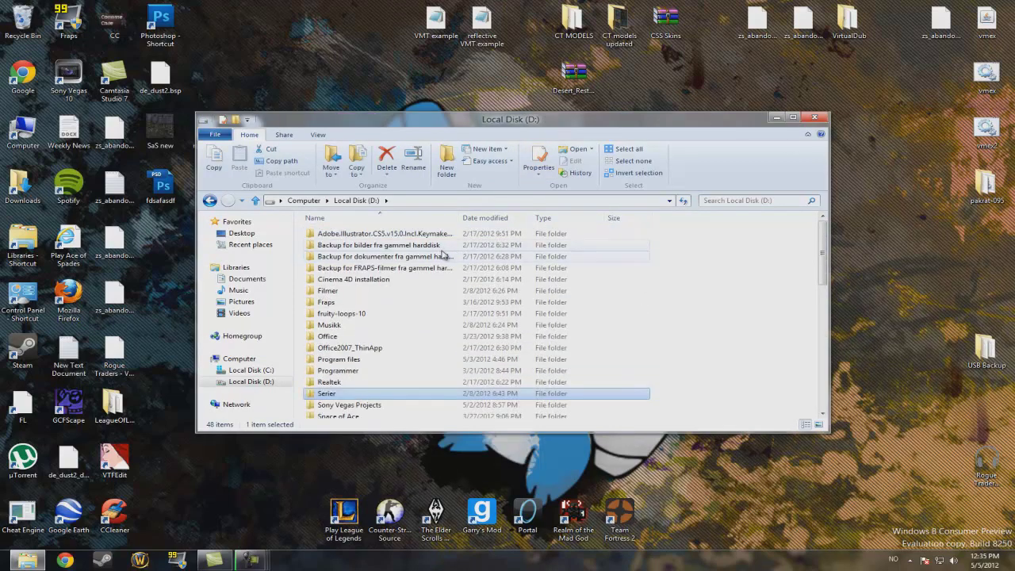
double_click(341, 359)
left_click(386, 308)
double_click(386, 311)
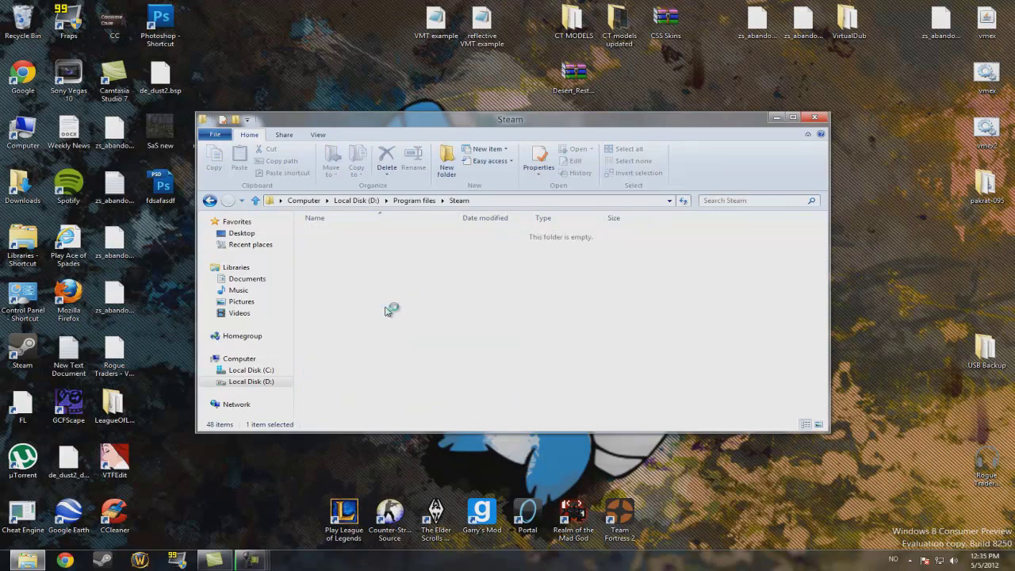
left_click(400, 281)
double_click(351, 382)
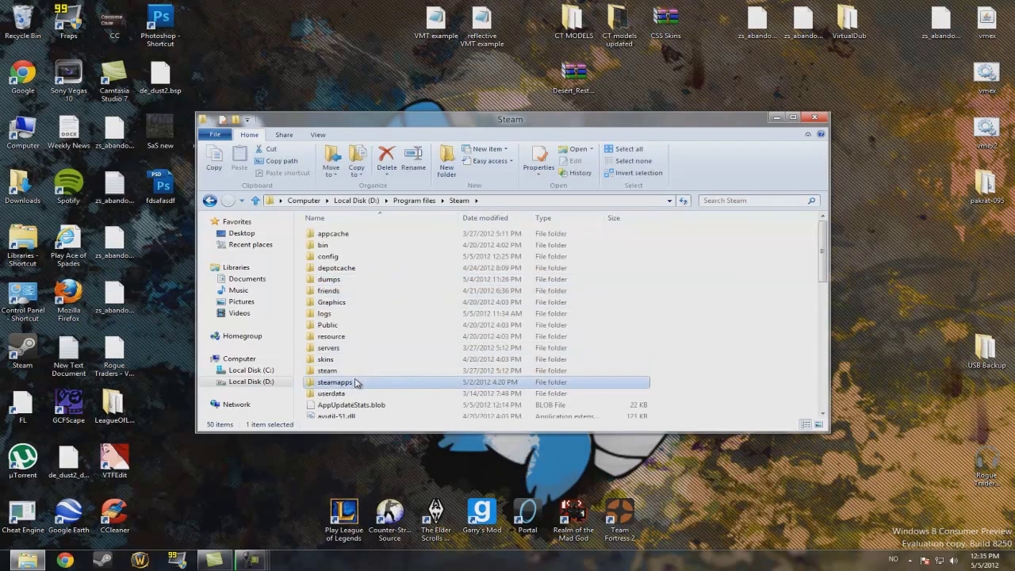
Pick the counter-strike source shared cache file among the steamapps game files.
double_click(396, 256)
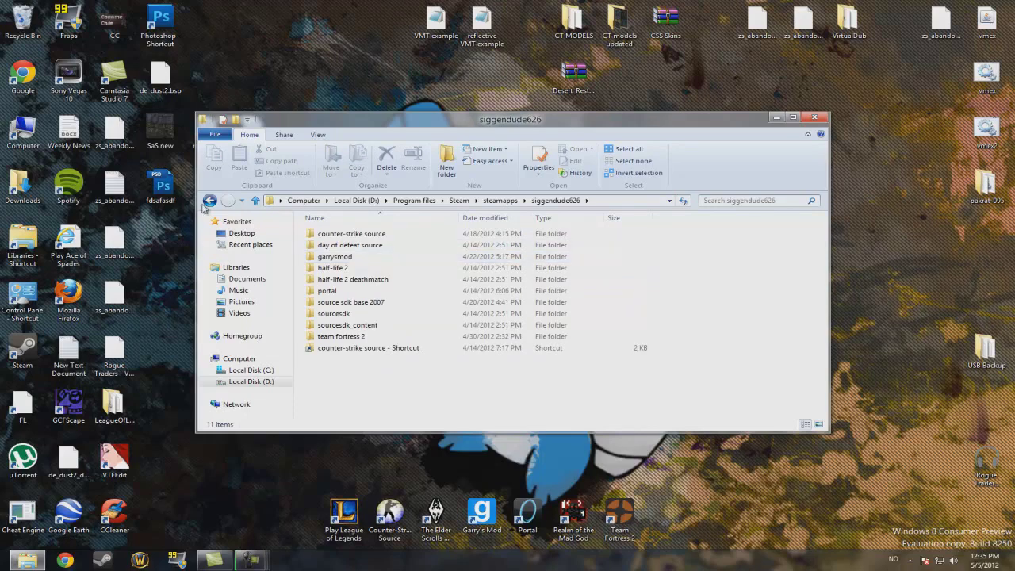
left_click(209, 200)
left_click(395, 279)
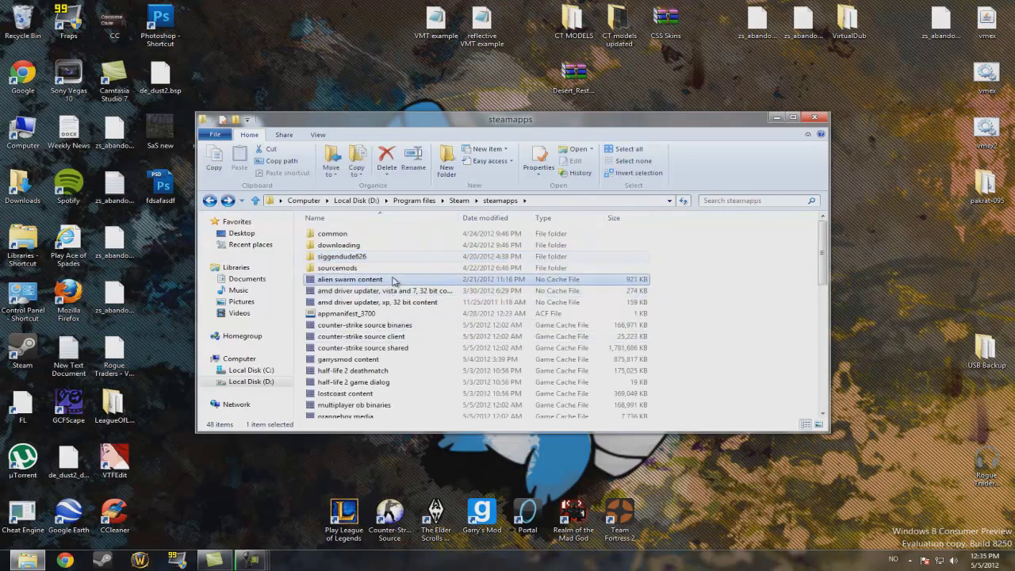
left_click(69, 405)
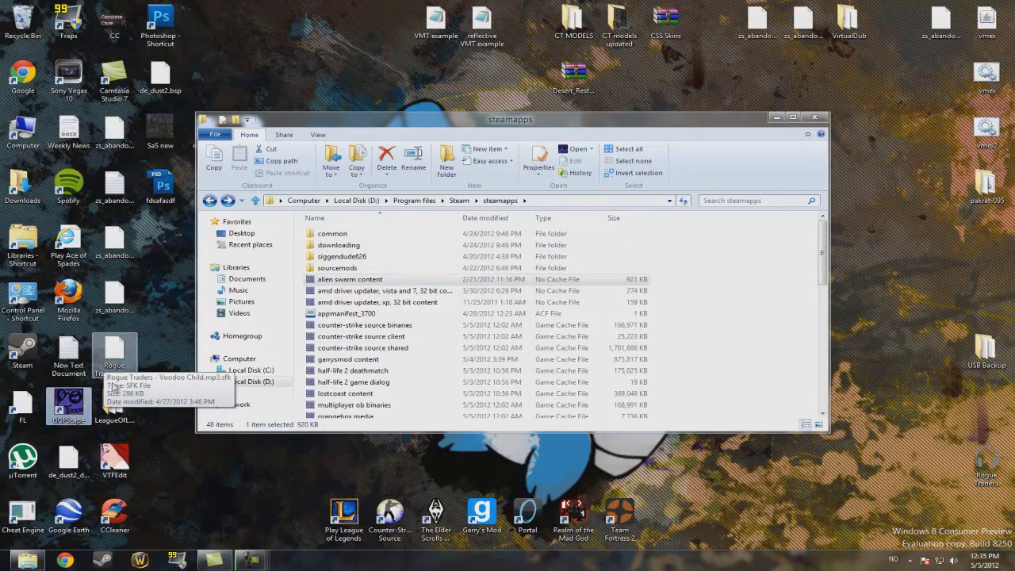
left_click(381, 328)
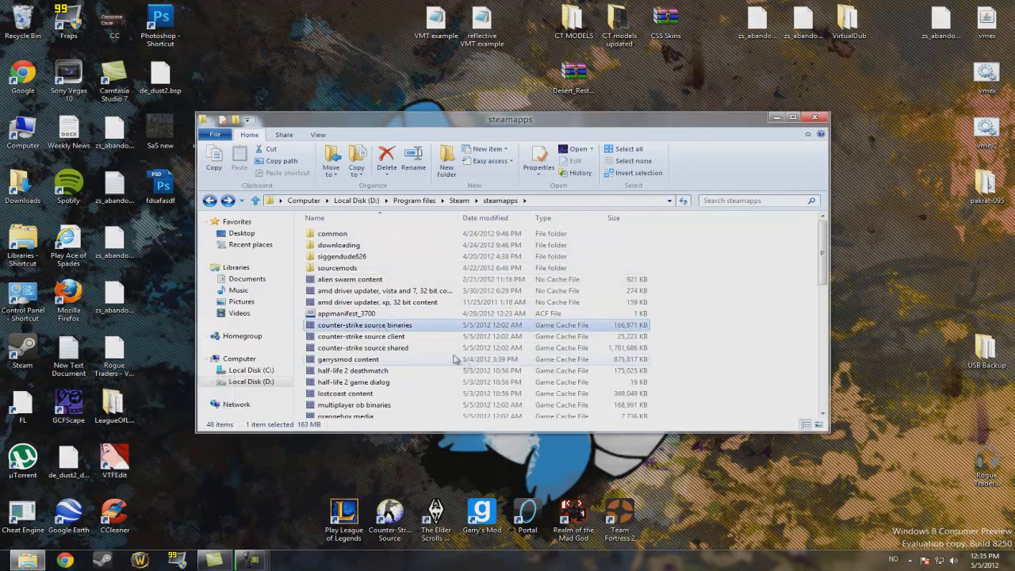
left_click(405, 352)
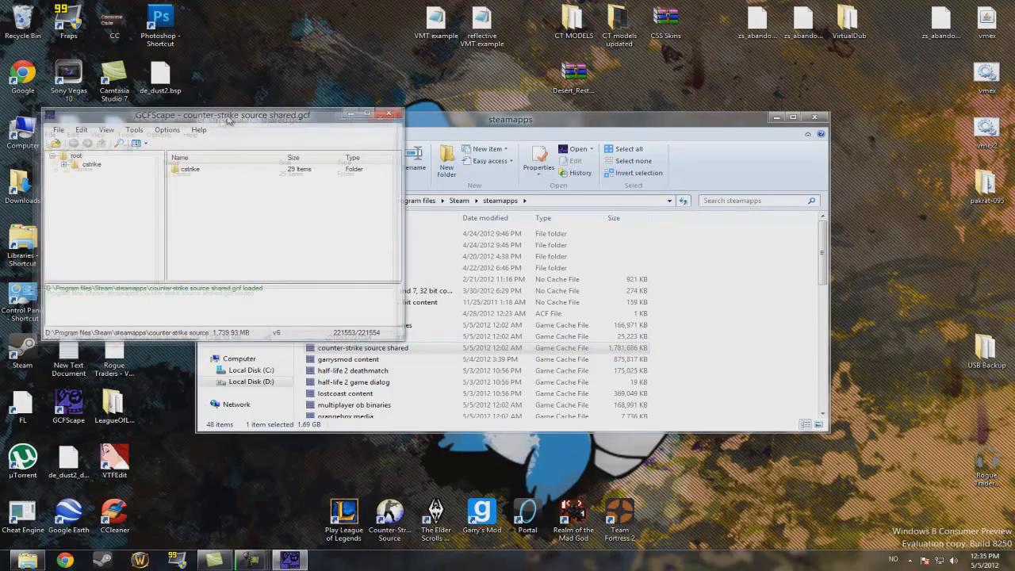
In GCFScape, open cstrike > materials > models in the archive.
double_click(197, 170)
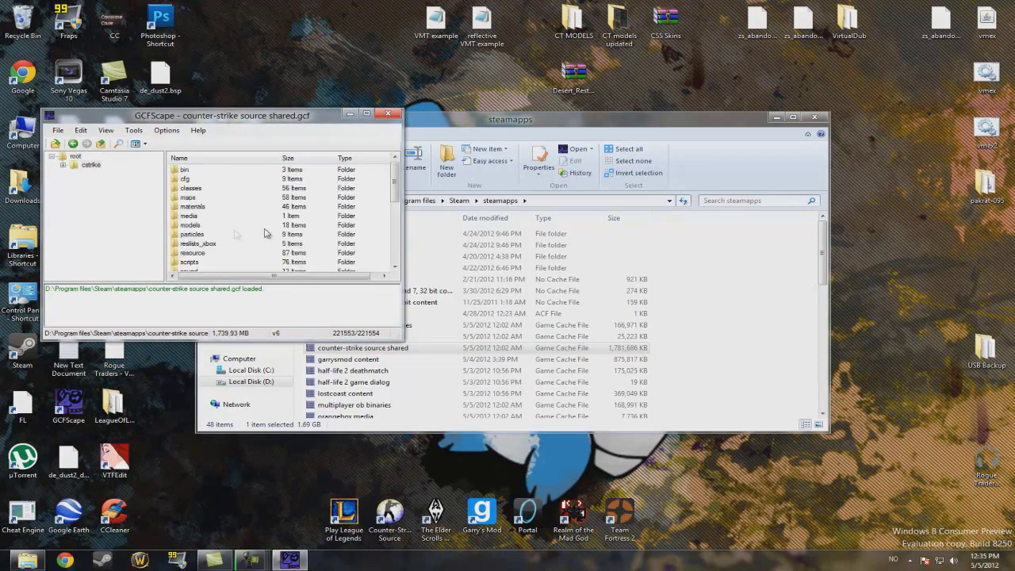
left_click(204, 226)
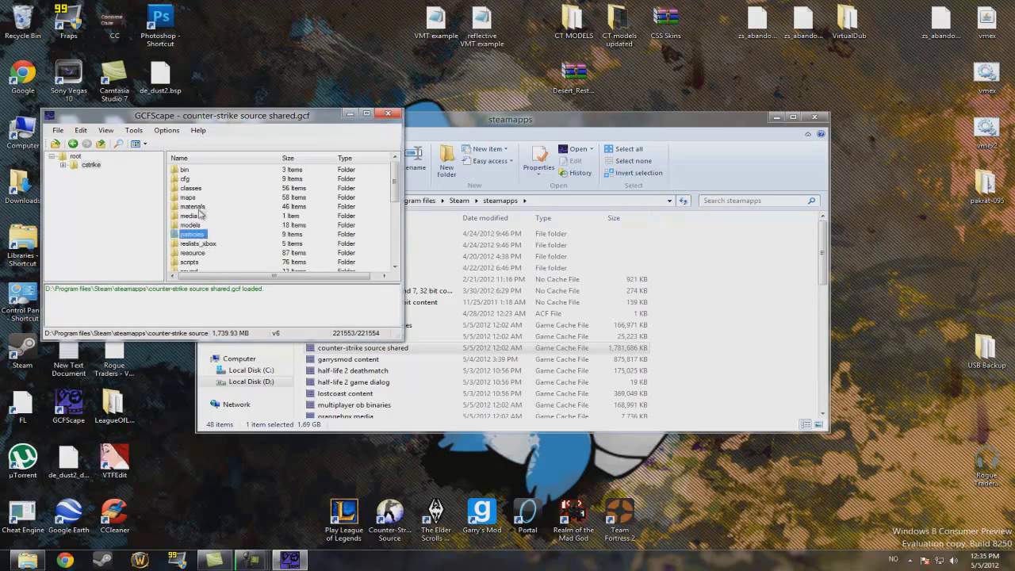
double_click(205, 207)
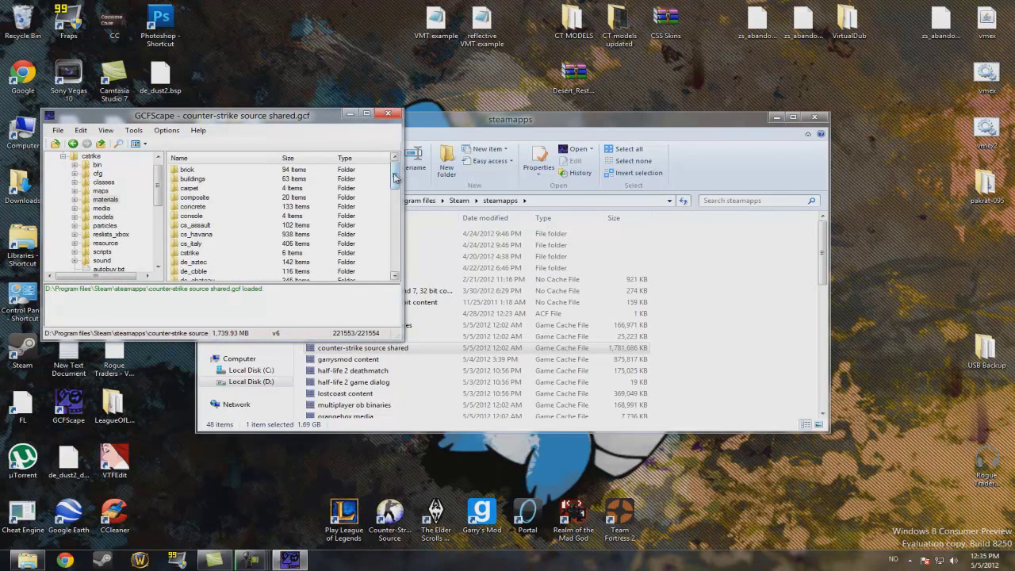
left_click_drag(395, 171, 176, 220)
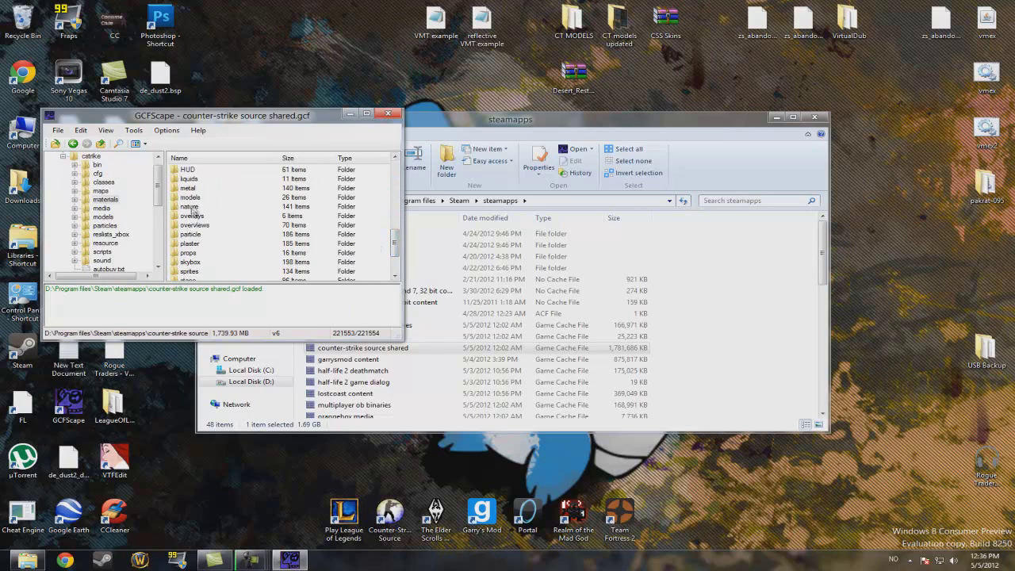
mouse_move(392, 248)
left_mouse_down()
mouse_move(399, 263)
mouse_move(395, 234)
left_mouse_up()
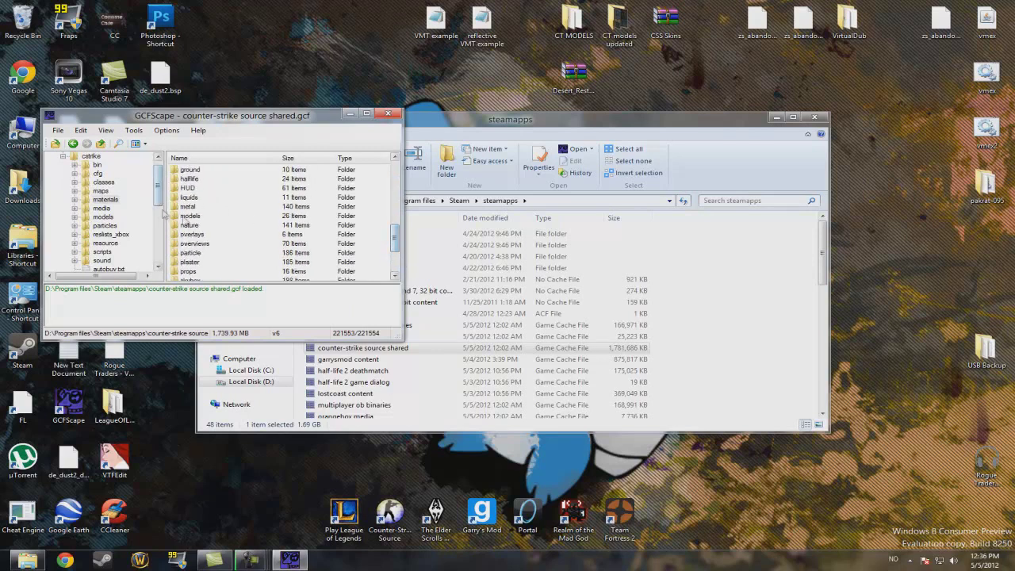
left_click(198, 217)
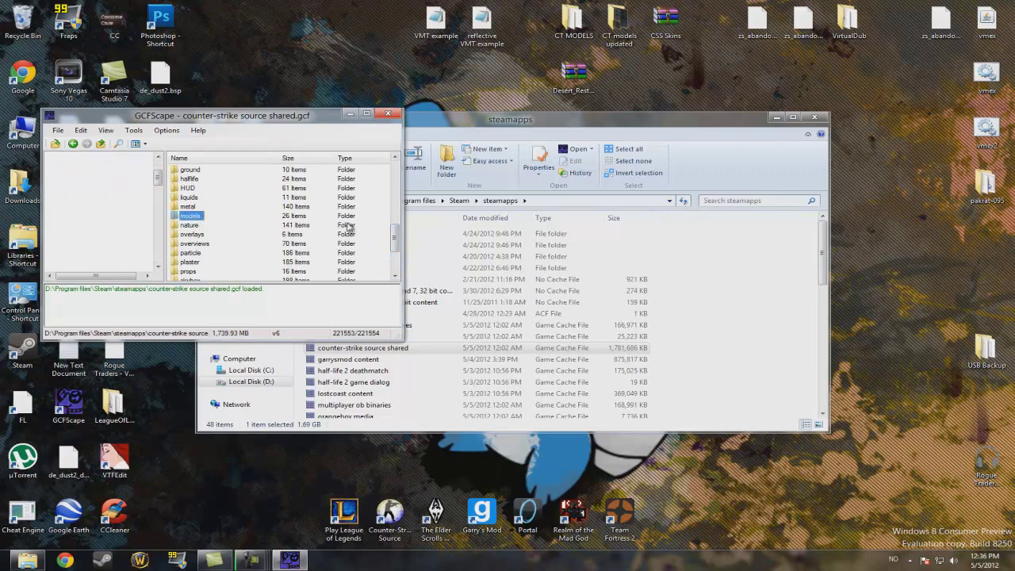
left_click(395, 275)
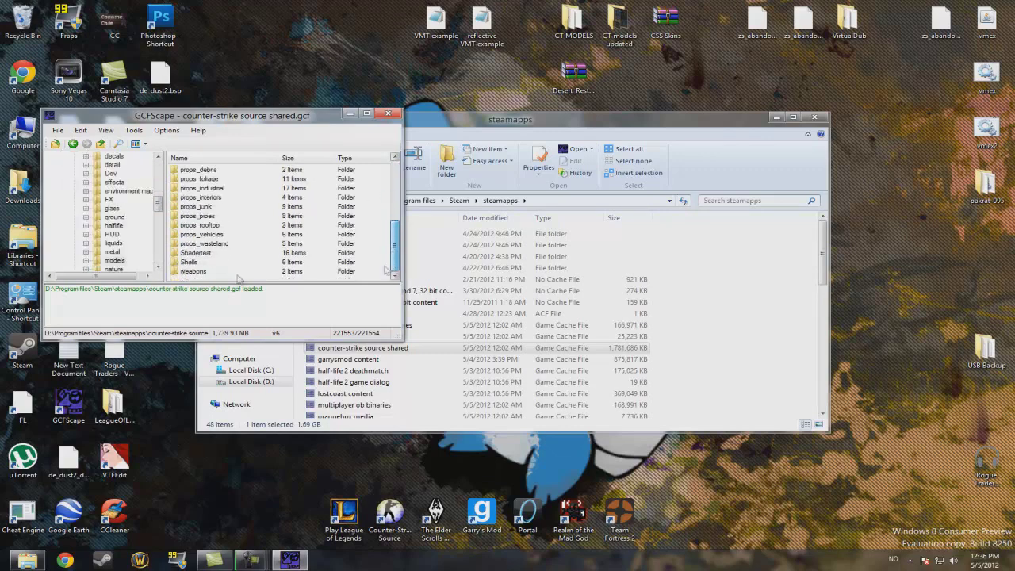
Go into weapons > v_models and open the pist_deagle folder.
double_click(194, 271)
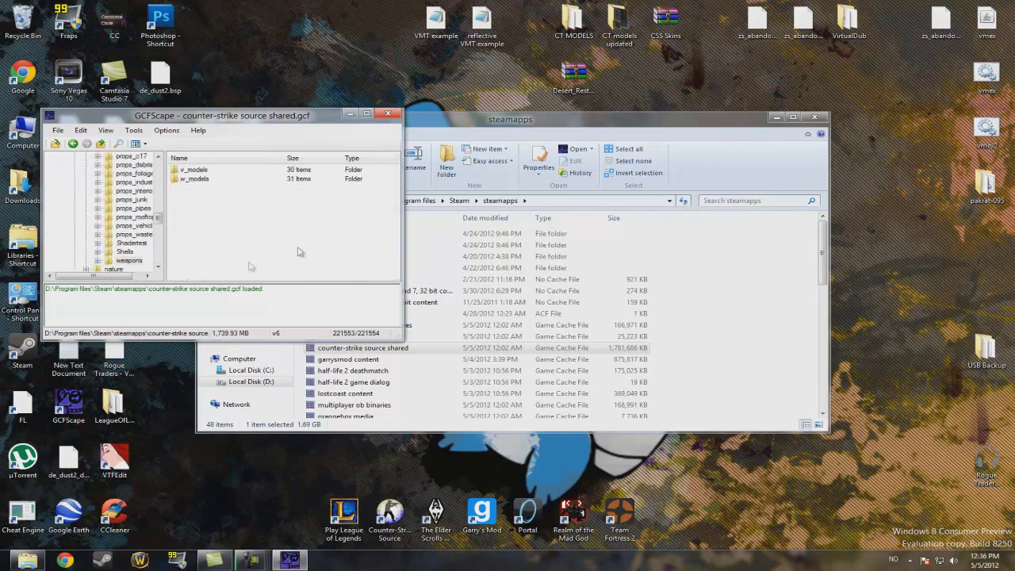
double_click(193, 171)
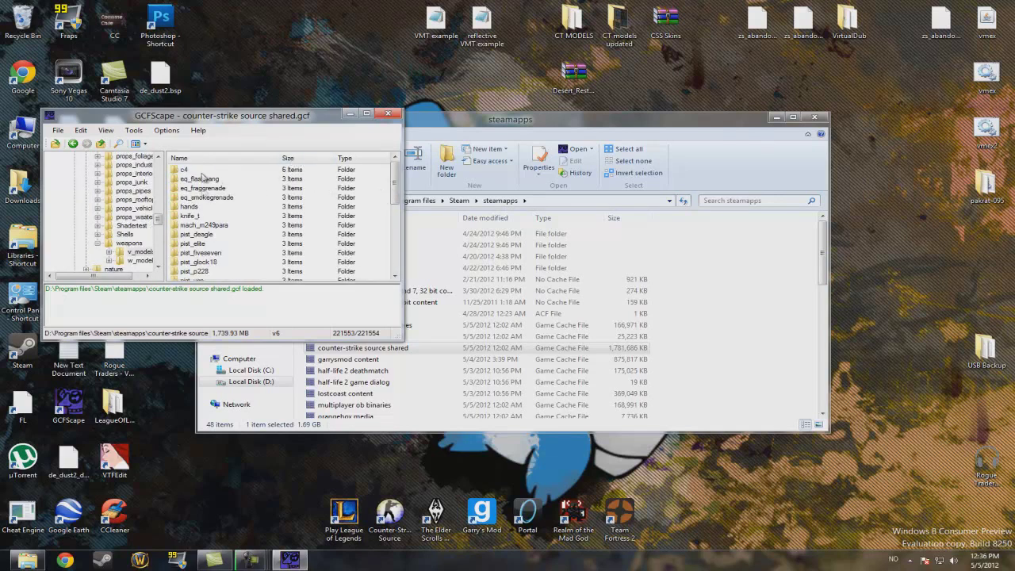
left_click(204, 177)
left_click(203, 189)
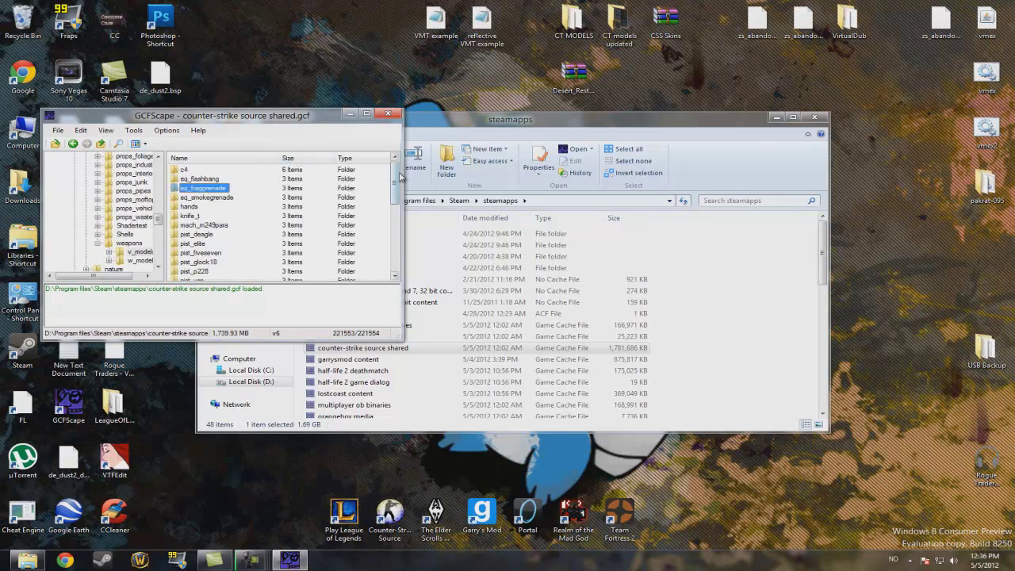
scroll(401, 177, "down", 1)
left_click(194, 234)
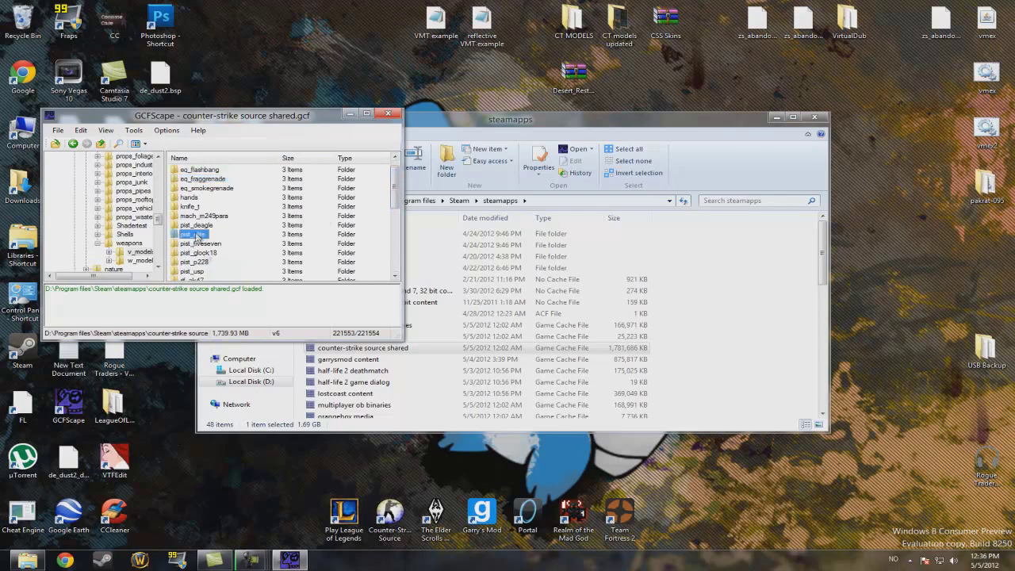
double_click(203, 226)
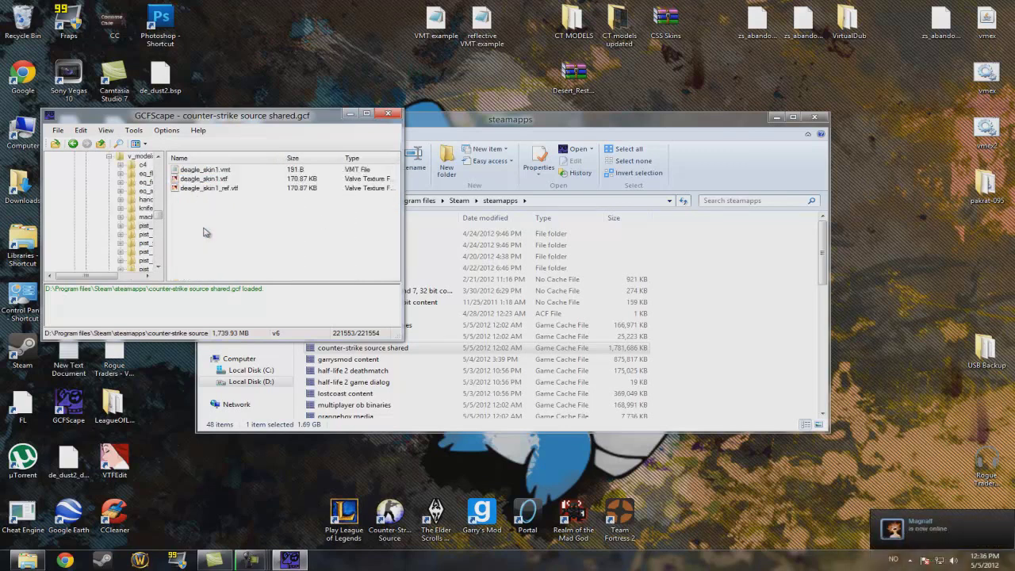
Inspect the three deagle_skin1 files and open deagle_skin1.vtf.
left_click(207, 188)
left_click(210, 179)
left_click(212, 169)
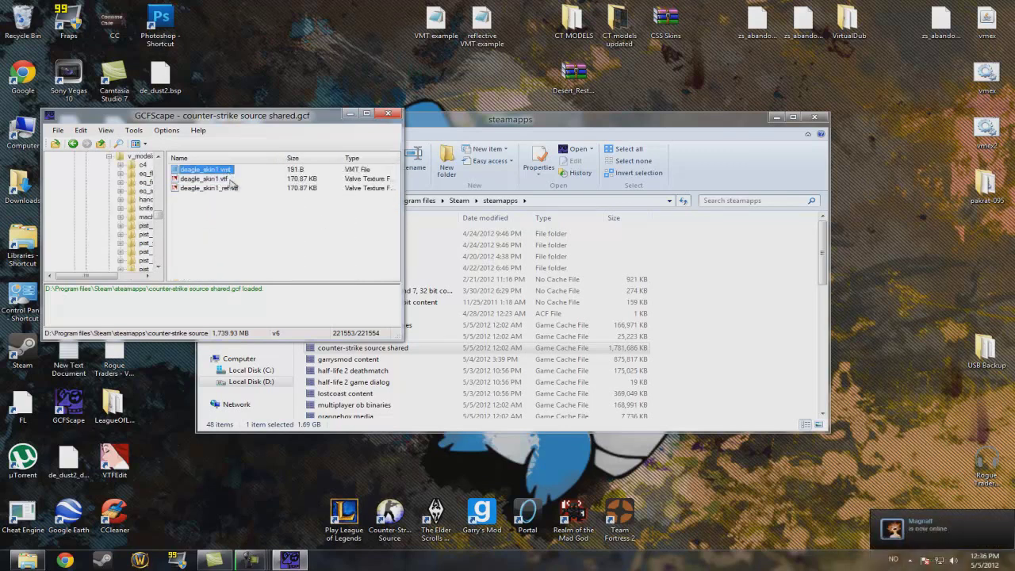
left_click(210, 188)
double_click(219, 179)
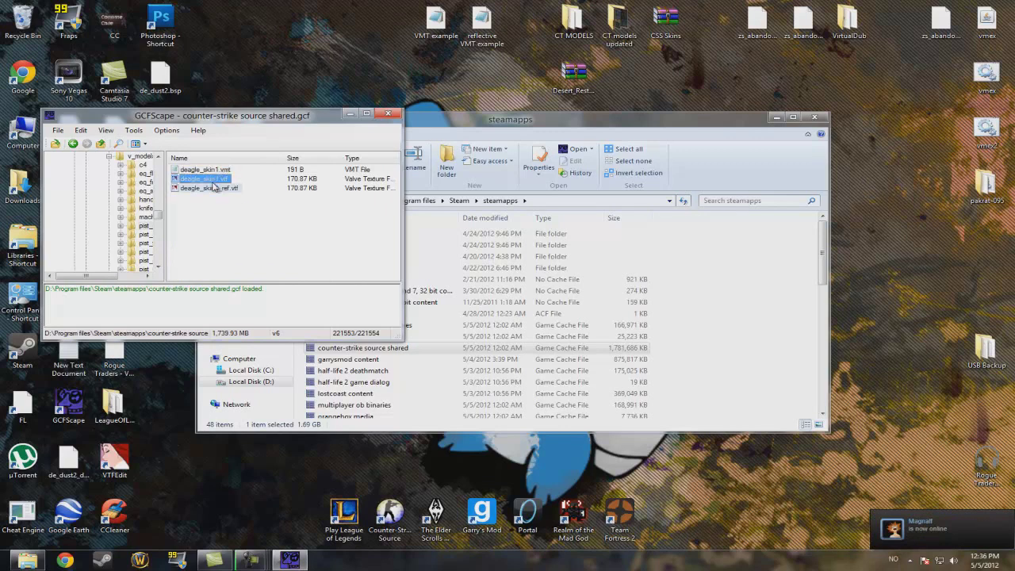
Create a new desktop folder named 'Desert Eagle texture file'.
right_click(270, 63)
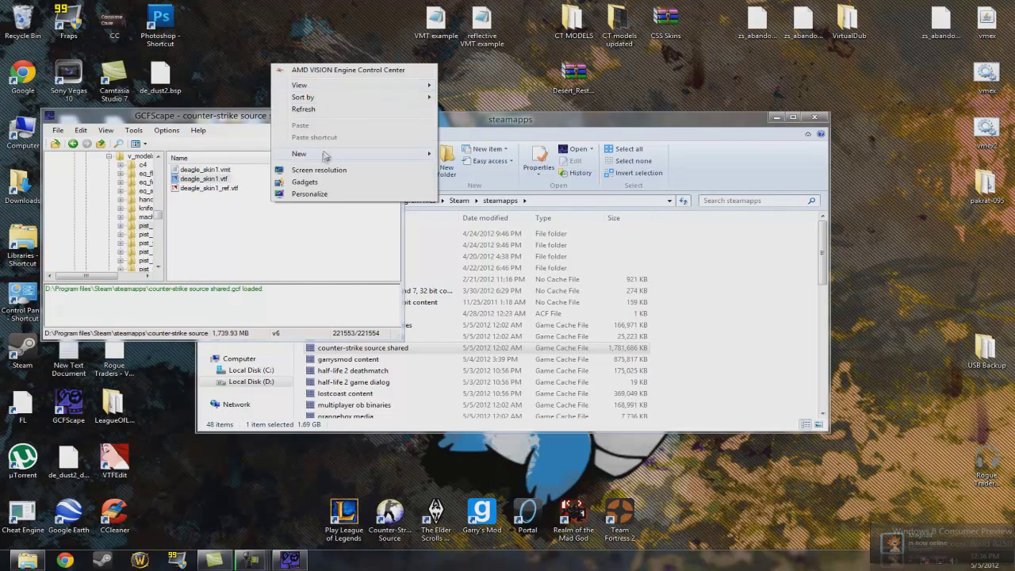
mouse_move(299, 153)
left_click(487, 152)
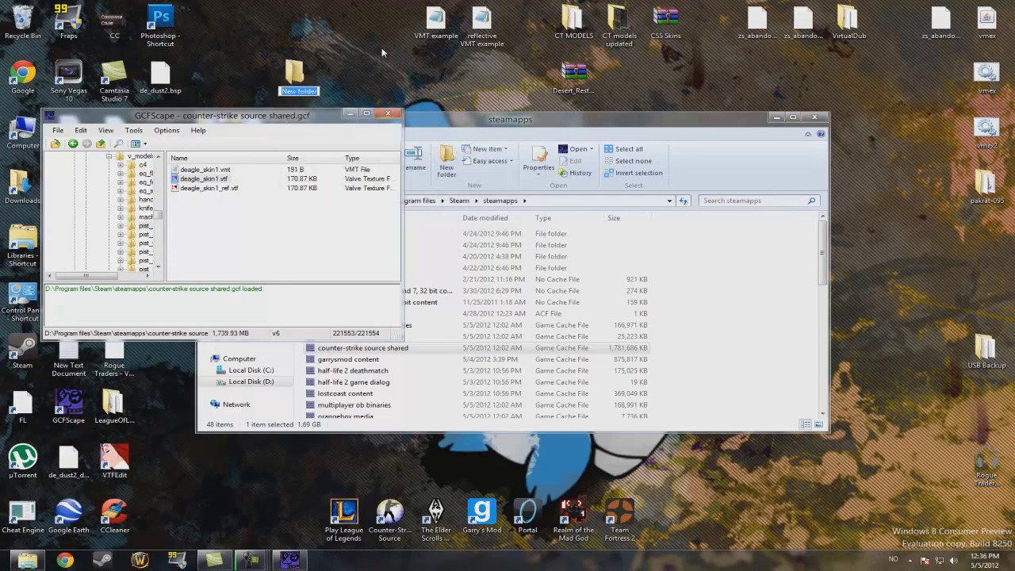
type("Desert Eagle tex")
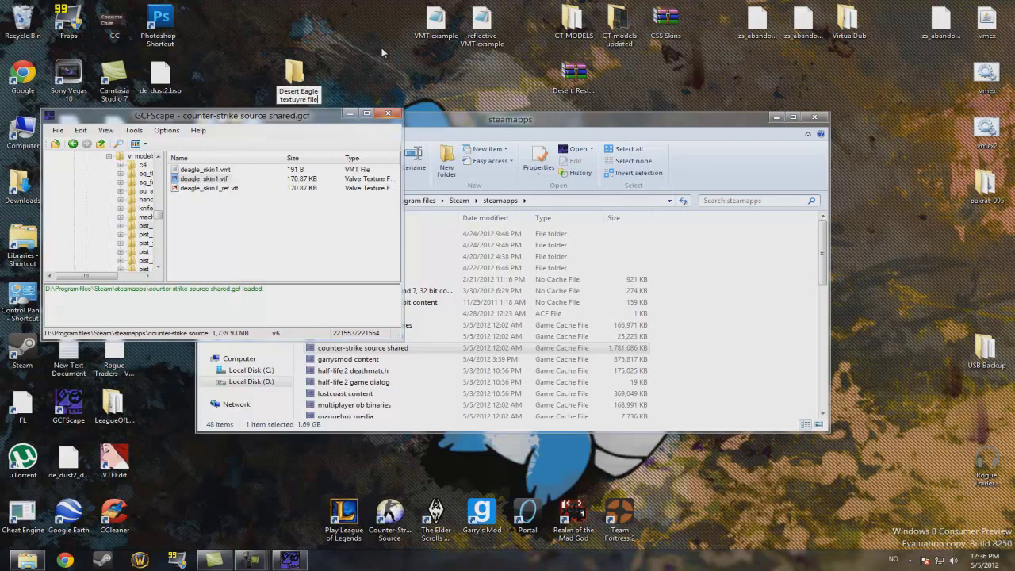
type("tuyre file")
key("Return")
Extract the three deagle_skin1 files into that folder and open it.
left_click_drag(291, 208, 168, 166)
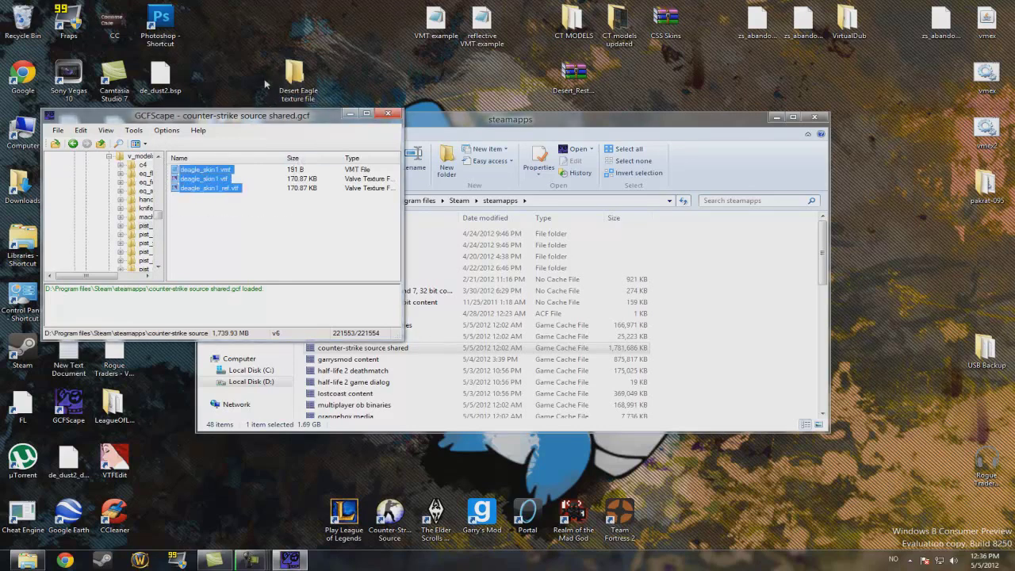
left_click(295, 80)
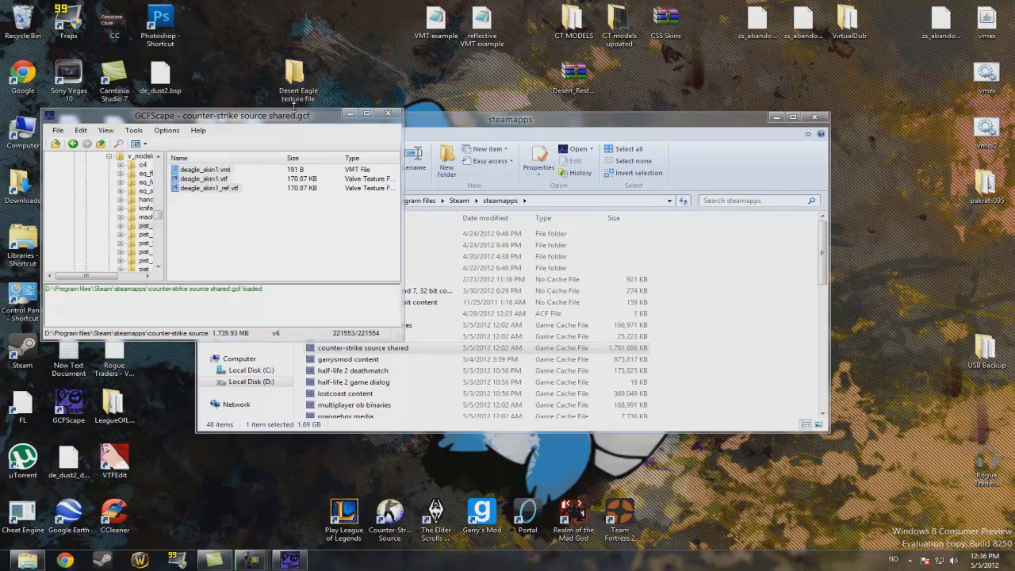
left_click_drag(293, 169, 298, 83)
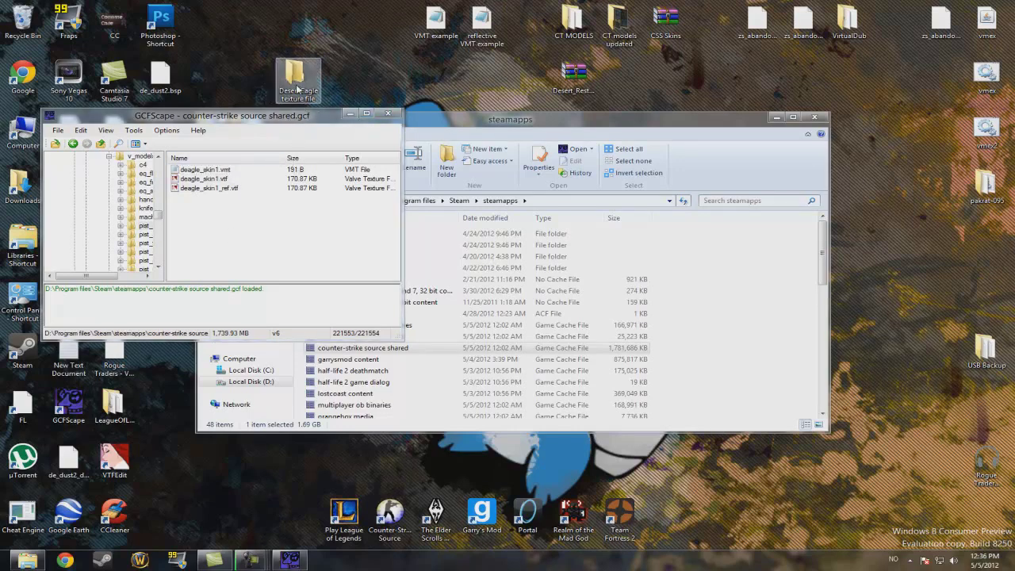
double_click(297, 87)
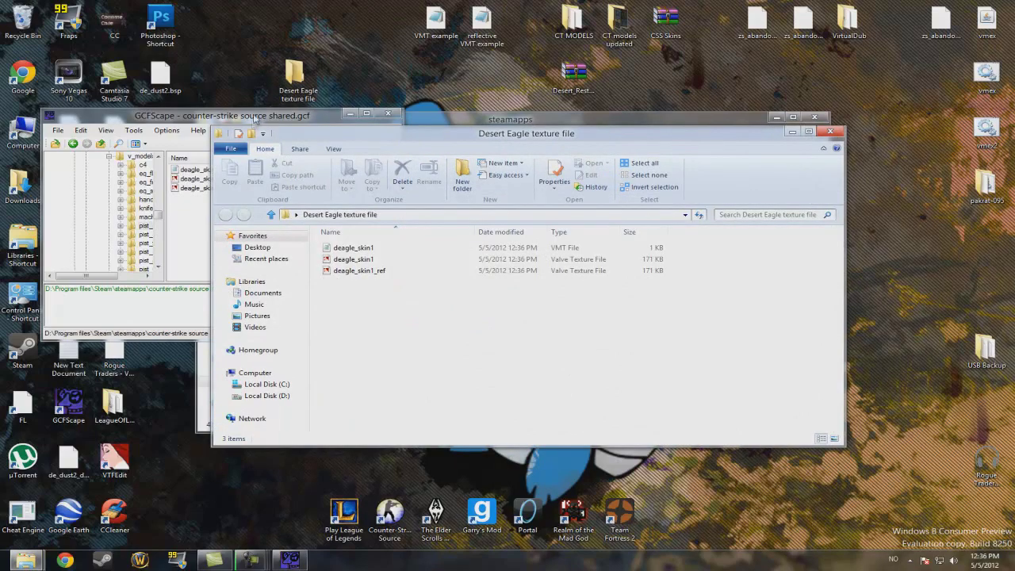
Close GCFScape and arrange the Desert Eagle texture file window.
left_click_drag(254, 119, 269, 93)
left_click(456, 89)
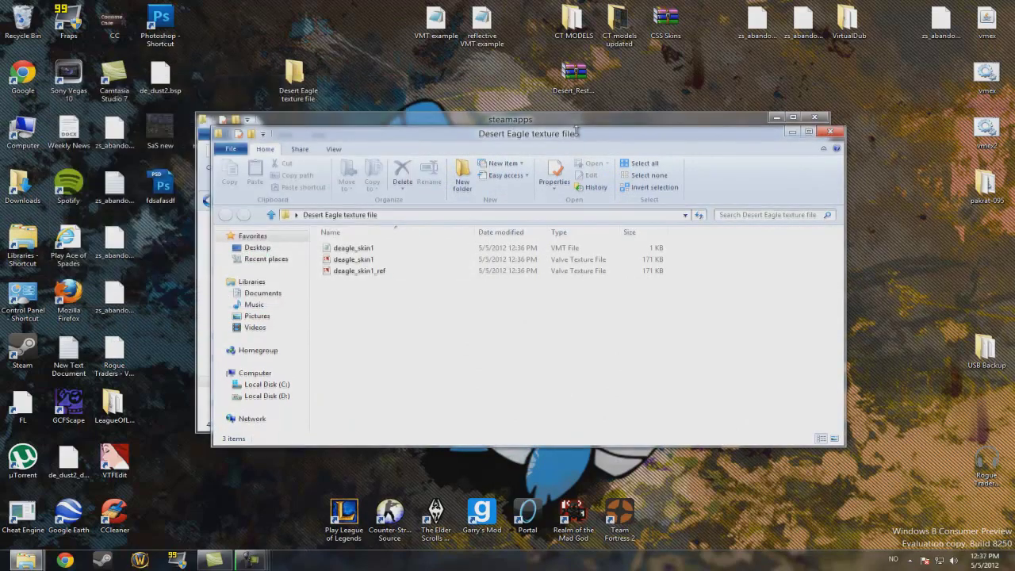
left_click_drag(577, 133, 633, 84)
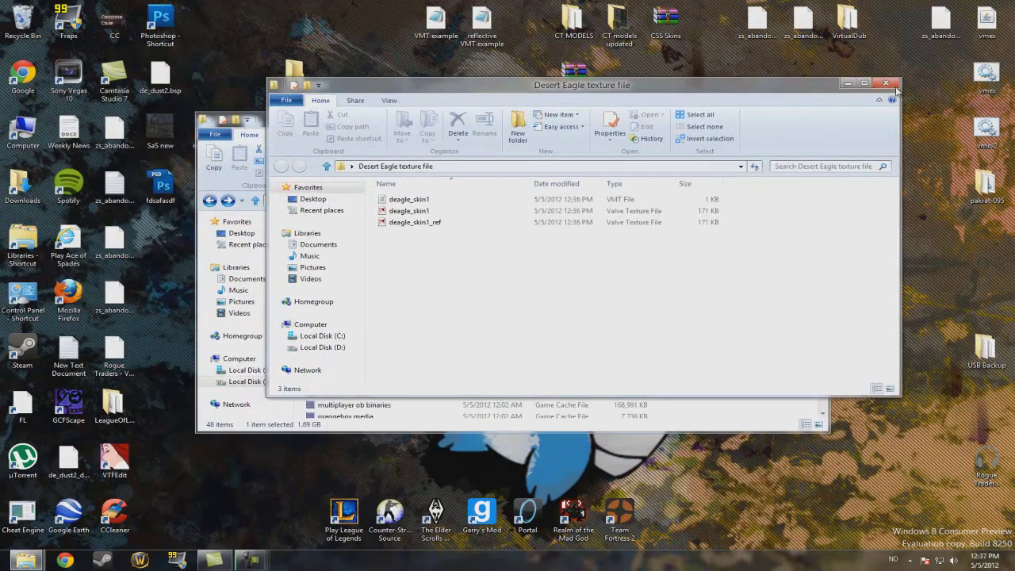
left_click_drag(470, 252, 376, 190)
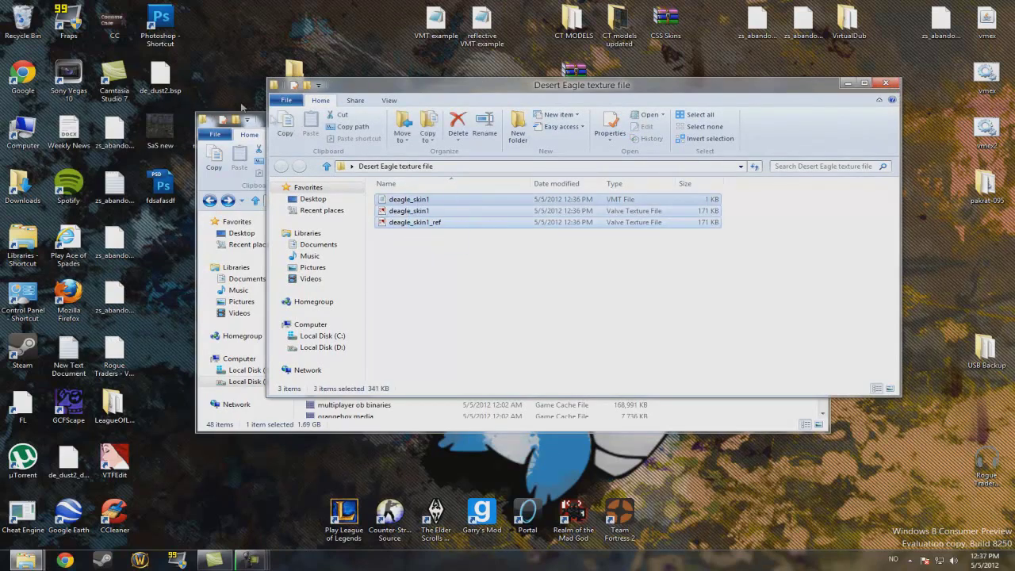
left_click(266, 122)
Close steamapps and open deagle_skin1.vtf in VTFEdit.
left_click(813, 116)
left_click(439, 243)
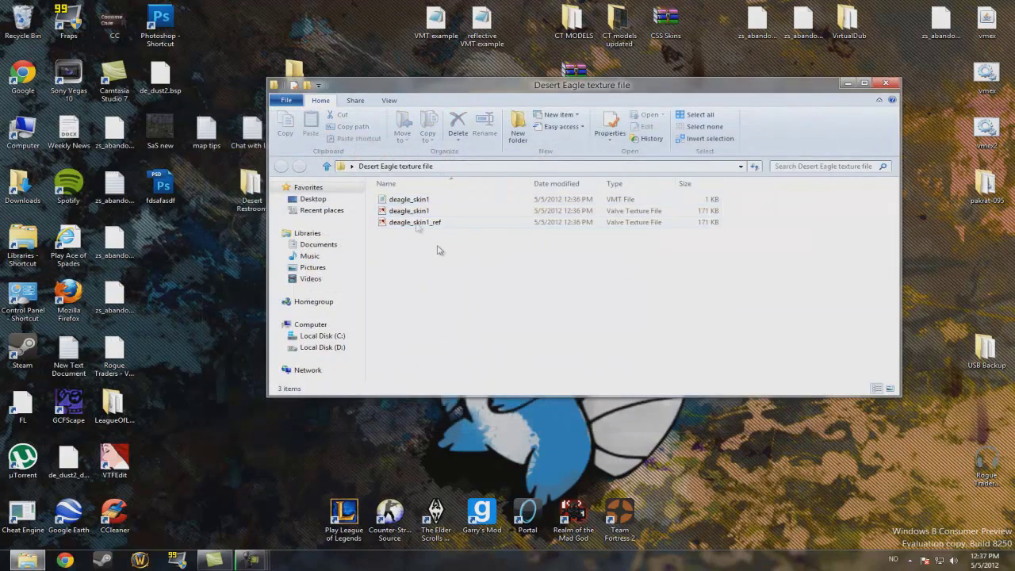
double_click(420, 211)
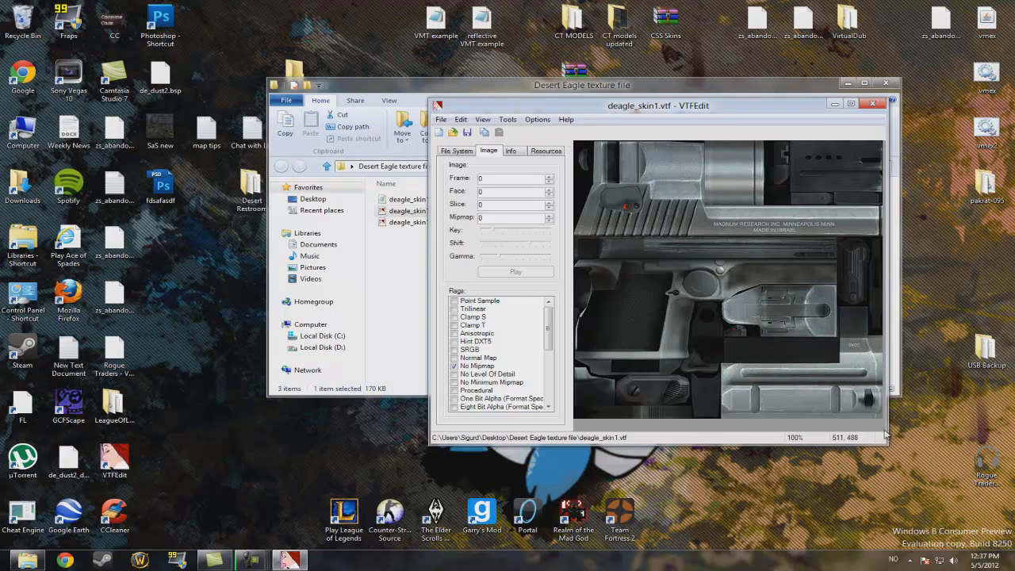
Copy the deagle_skin1 texture image to the clipboard and launch Photoshop.
left_click(481, 120)
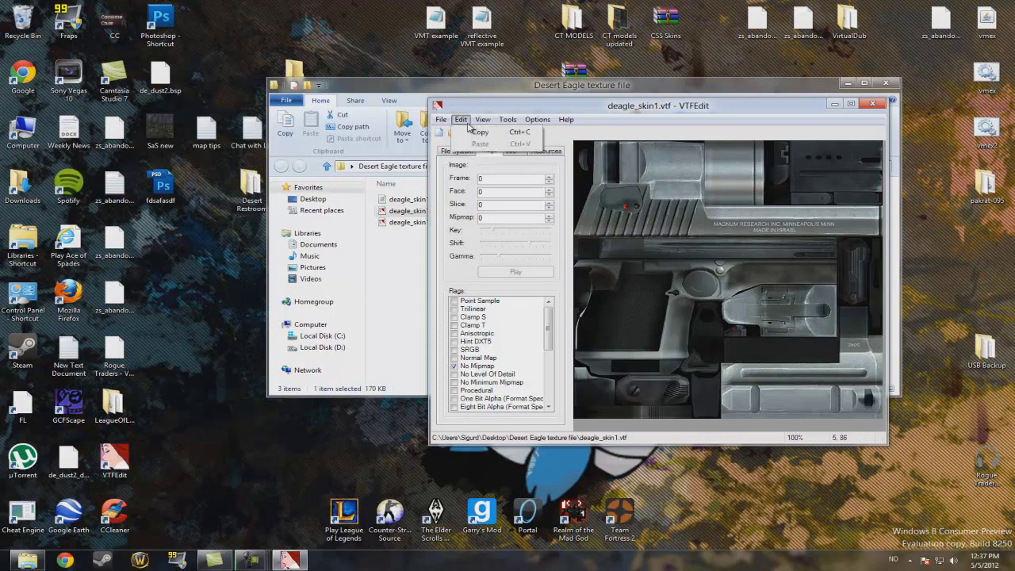
left_click(470, 133)
left_click(461, 119)
left_click(473, 133)
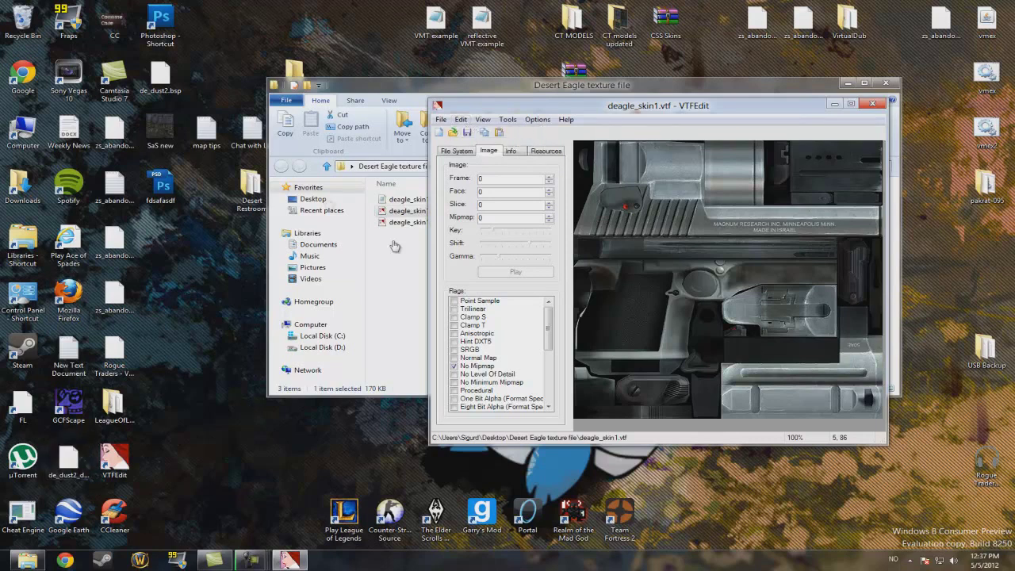
left_click(205, 296)
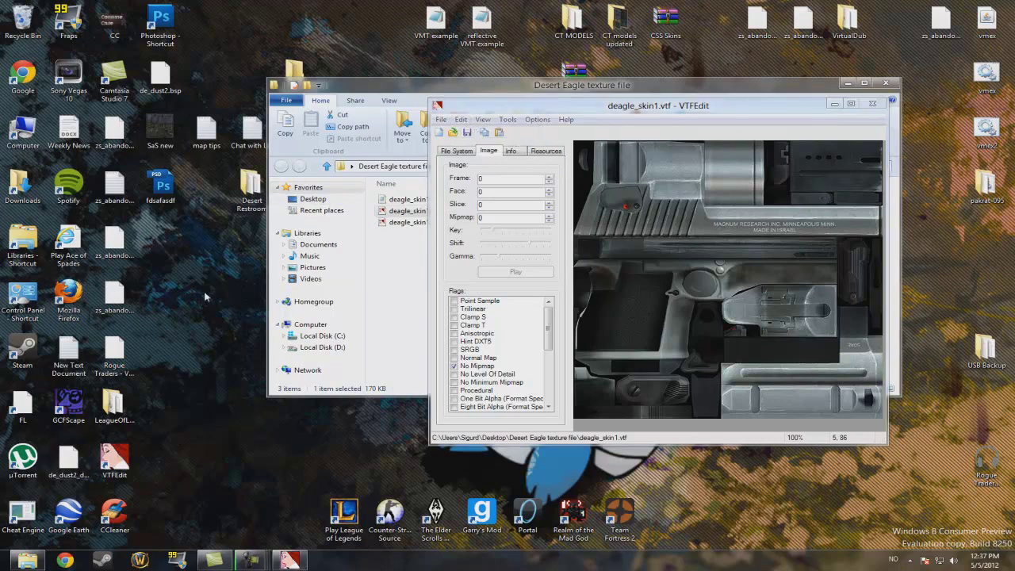
double_click(172, 26)
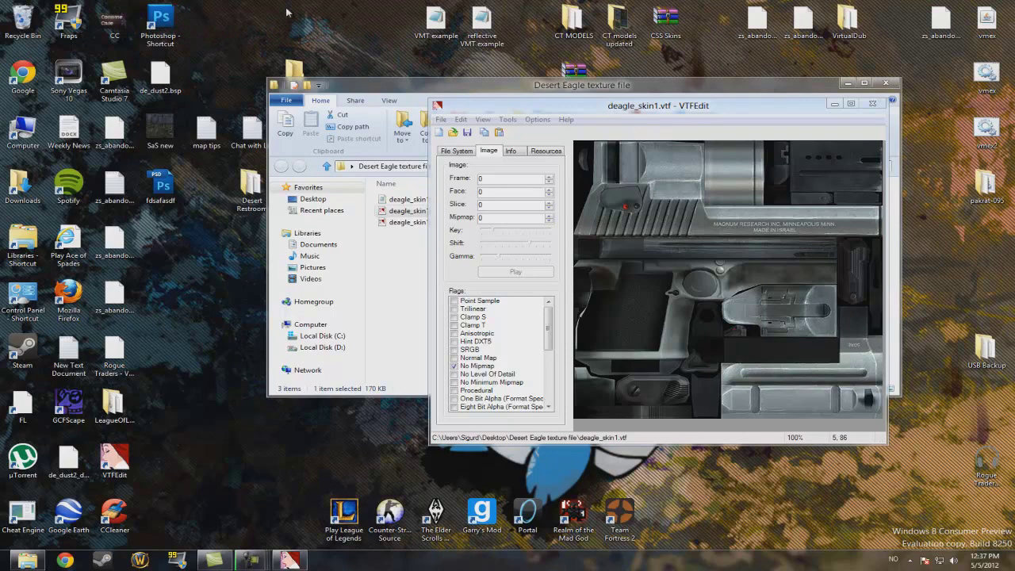
Hide VTFEdit and Explorer and create a new 512 x 512 Photoshop document.
left_click(834, 104)
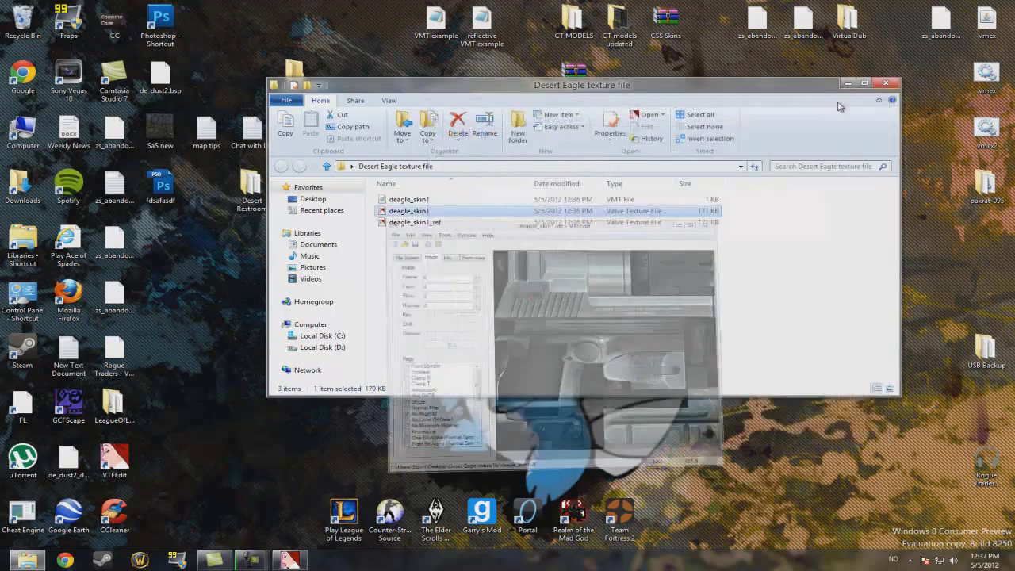
left_click(848, 85)
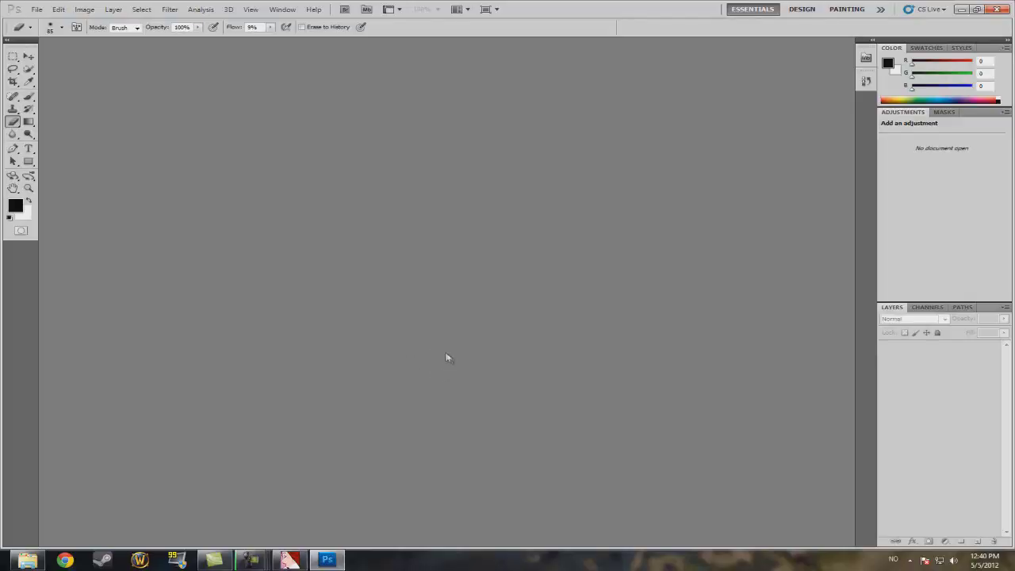
left_click(36, 8)
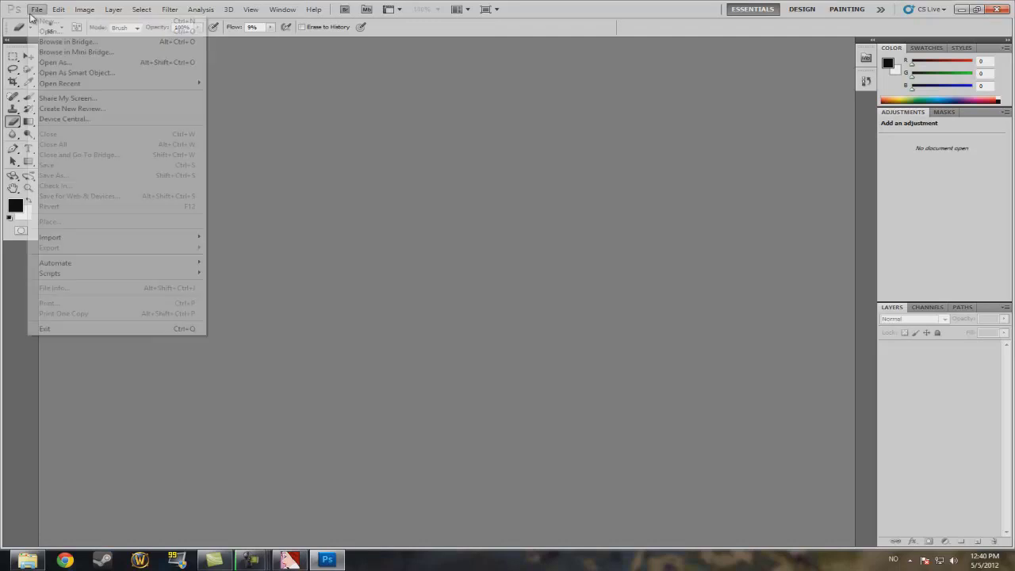
key("Escape")
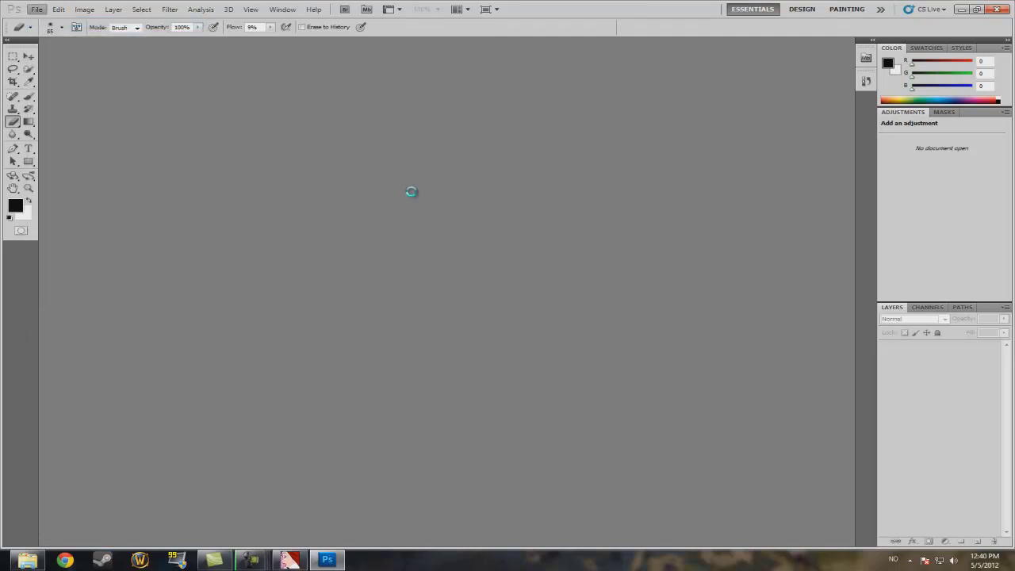
key("ctrl+n")
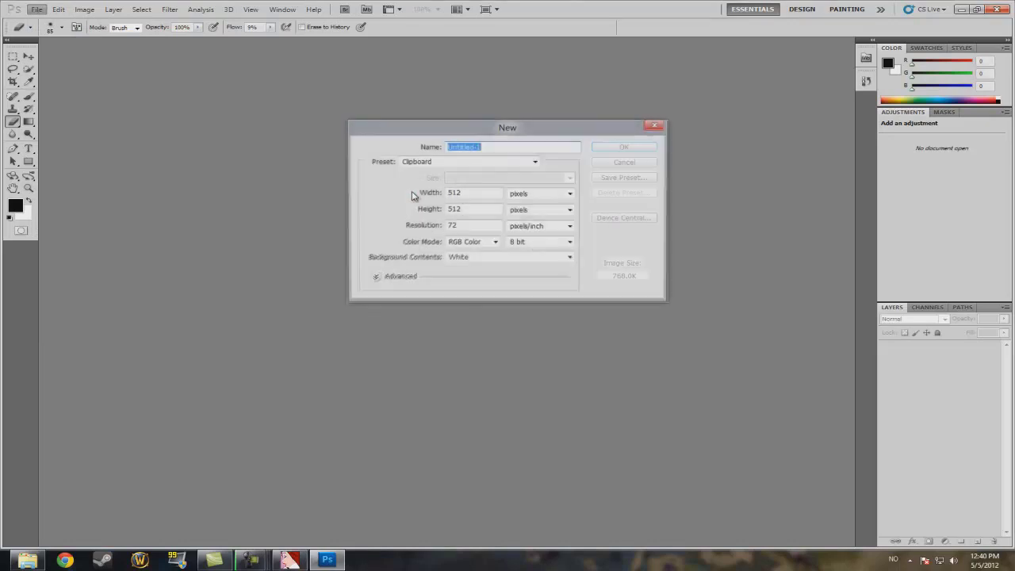
left_click(624, 146)
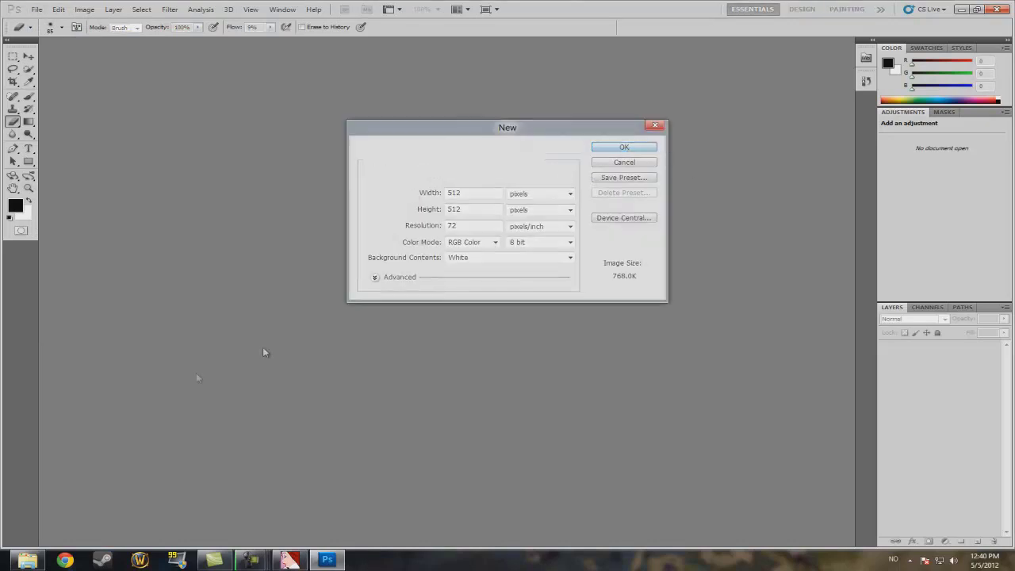
Copy the Desert Eagle texture again in VTFEdit and paste it into the document as Layer 1.
left_click(290, 560)
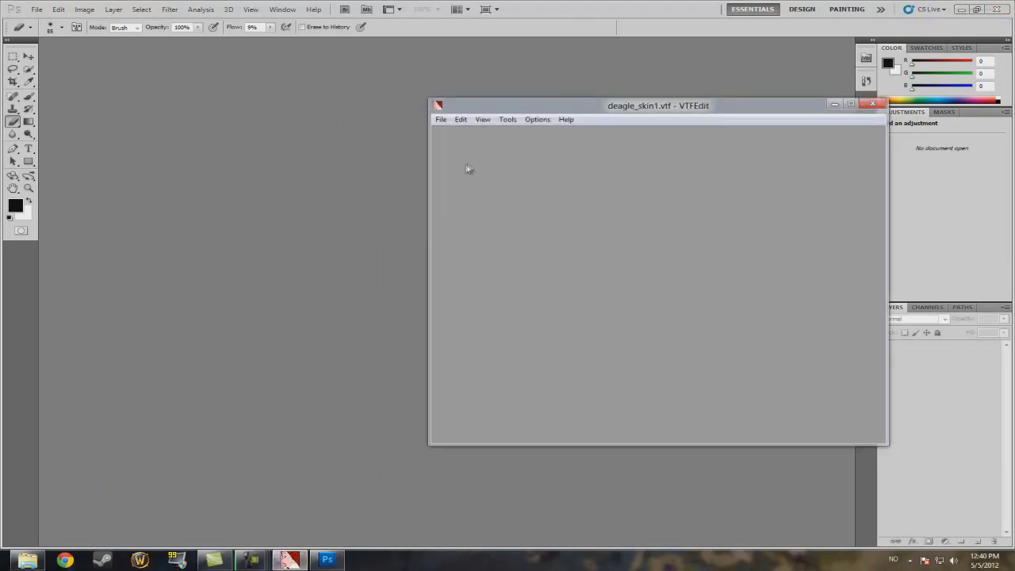
left_click(461, 120)
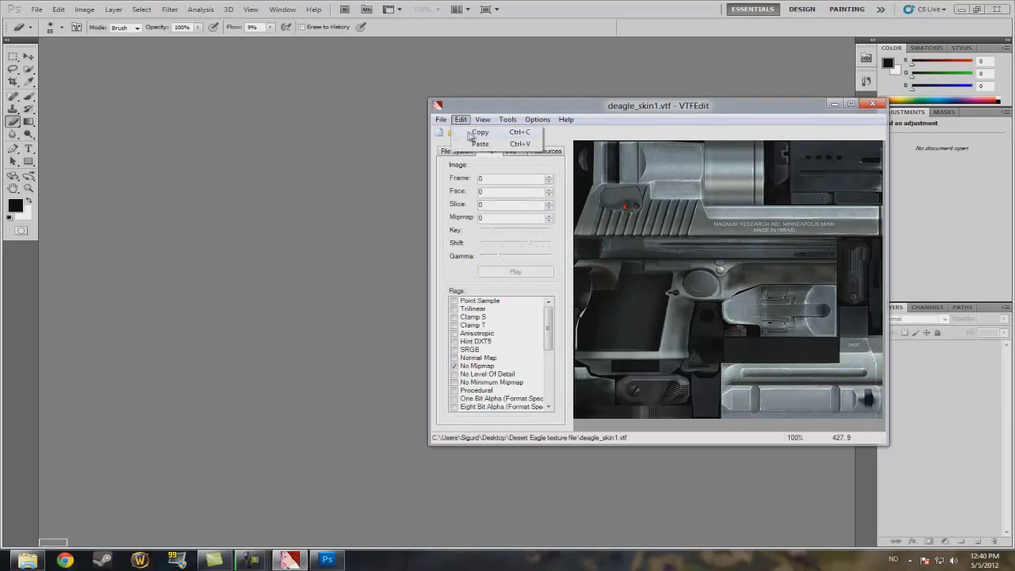
left_click(475, 133)
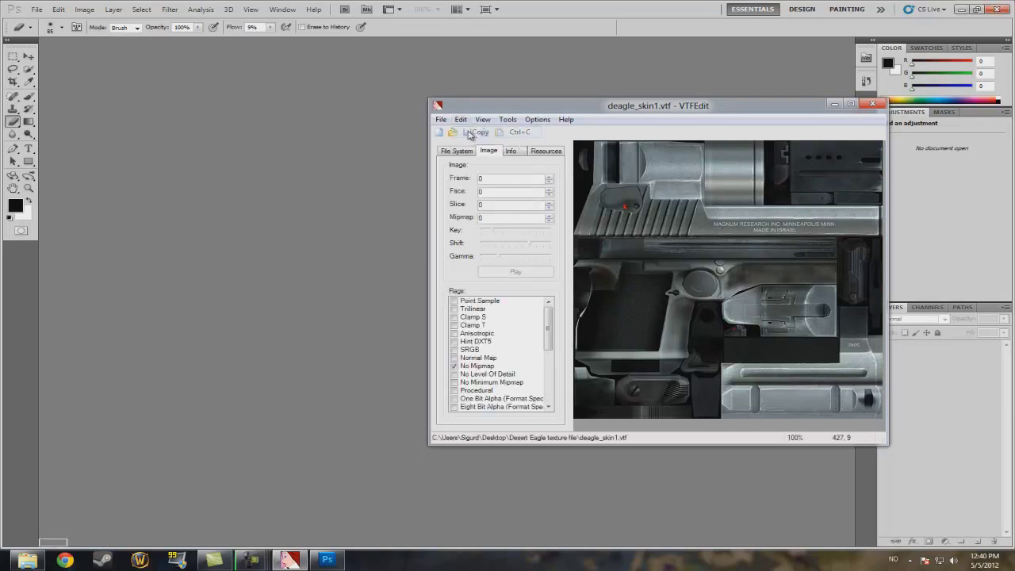
left_click(835, 105)
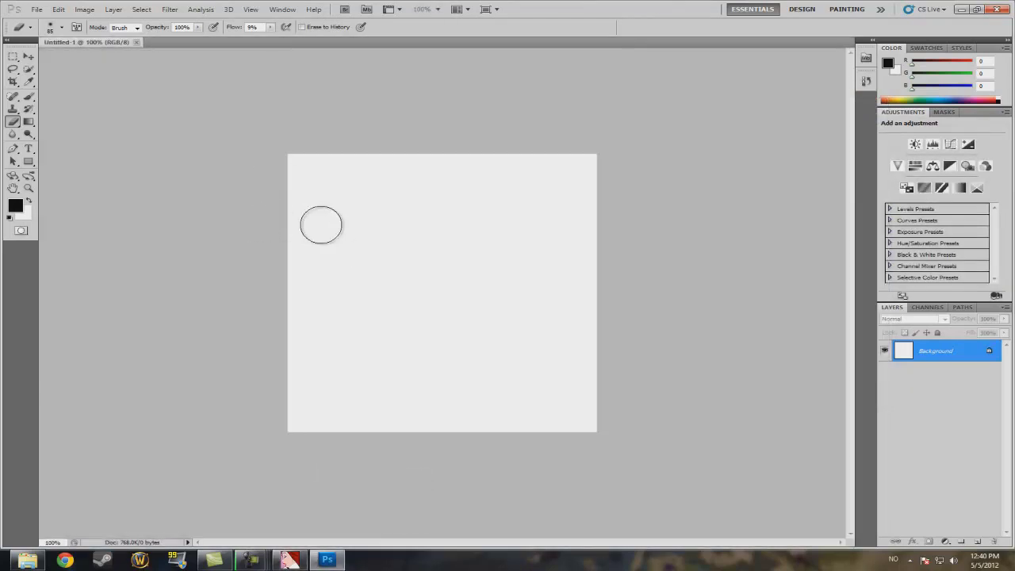
key("ctrl+v")
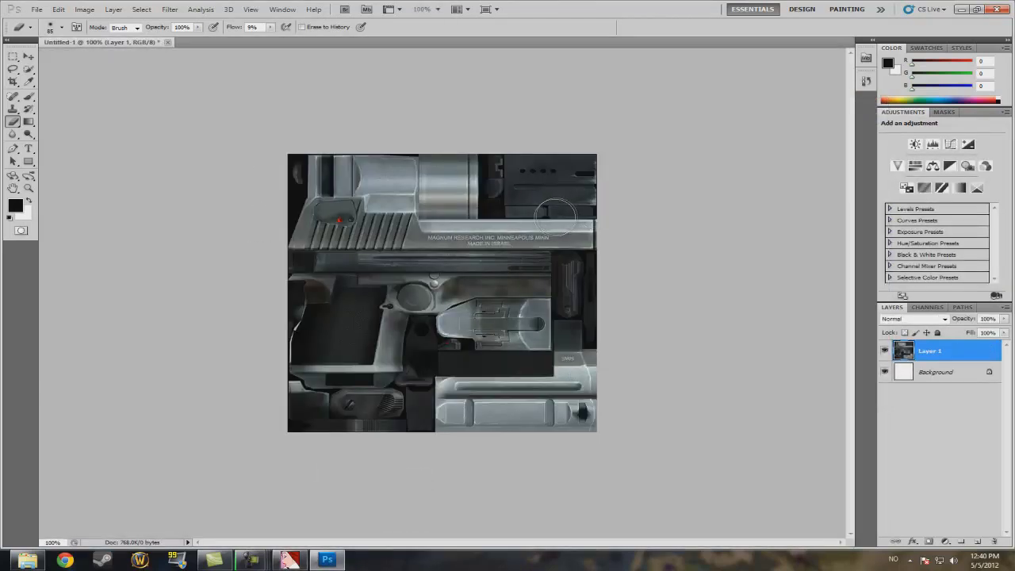
Clone-stamp plain metal over the engraved slide lettering with a 36 px brush.
scroll(409, 238, "up", 1)
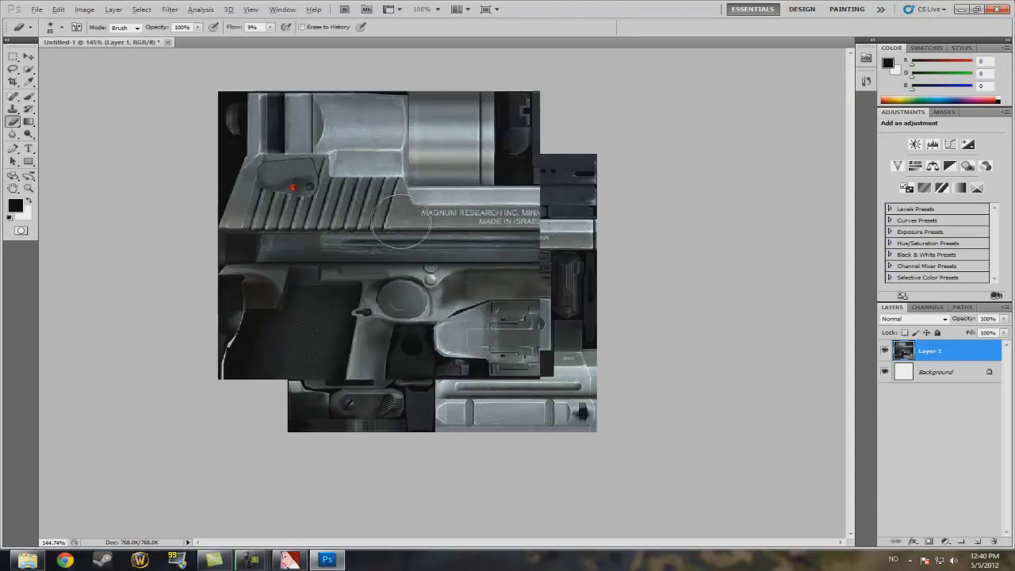
scroll(401, 225, "up", 2)
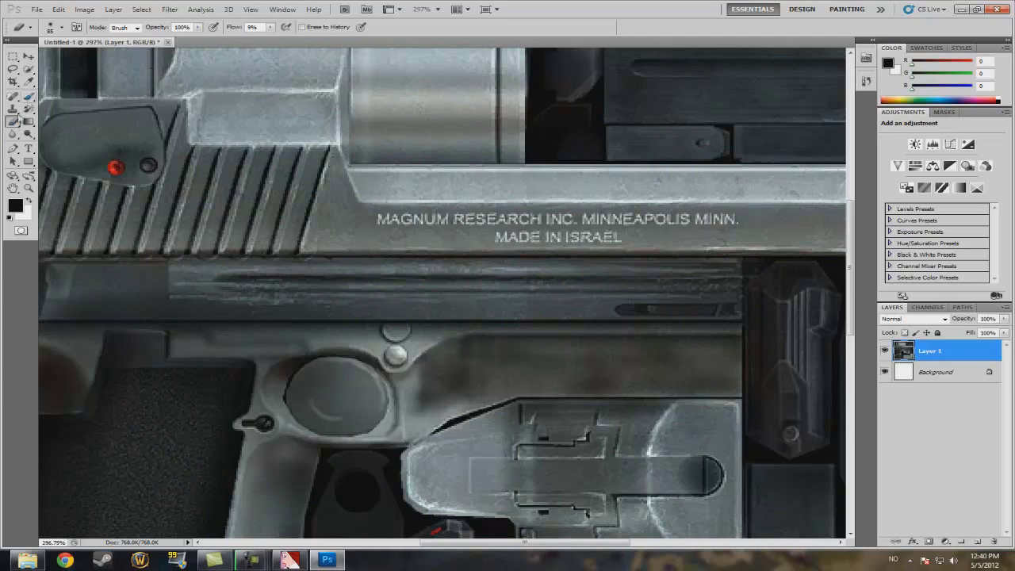
left_click(13, 109)
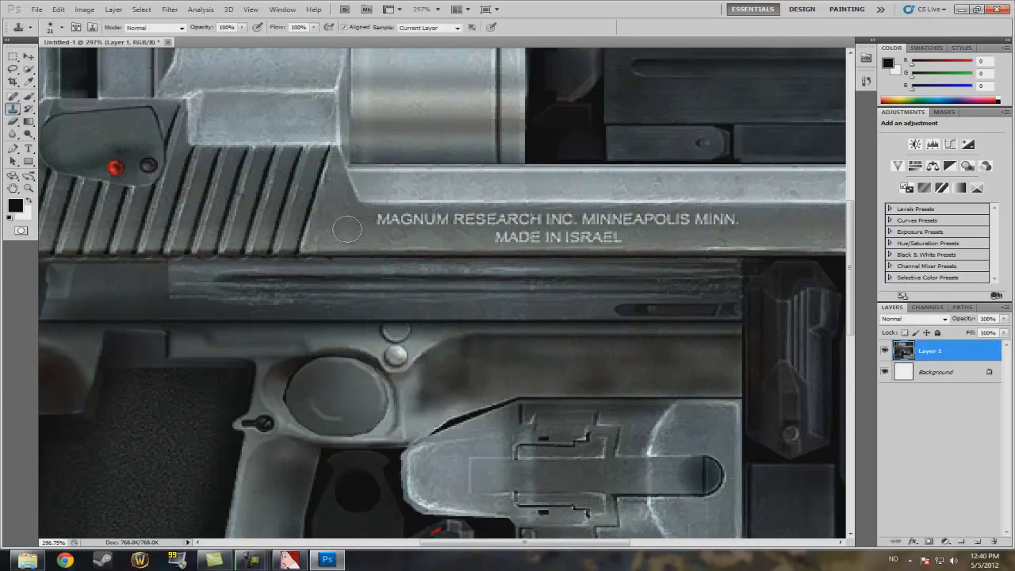
mouse_move(356, 218)
left_mouse_down()
mouse_move(502, 222)
mouse_move(444, 223)
mouse_move(447, 208)
mouse_move(467, 214)
left_mouse_up()
left_click(57, 30)
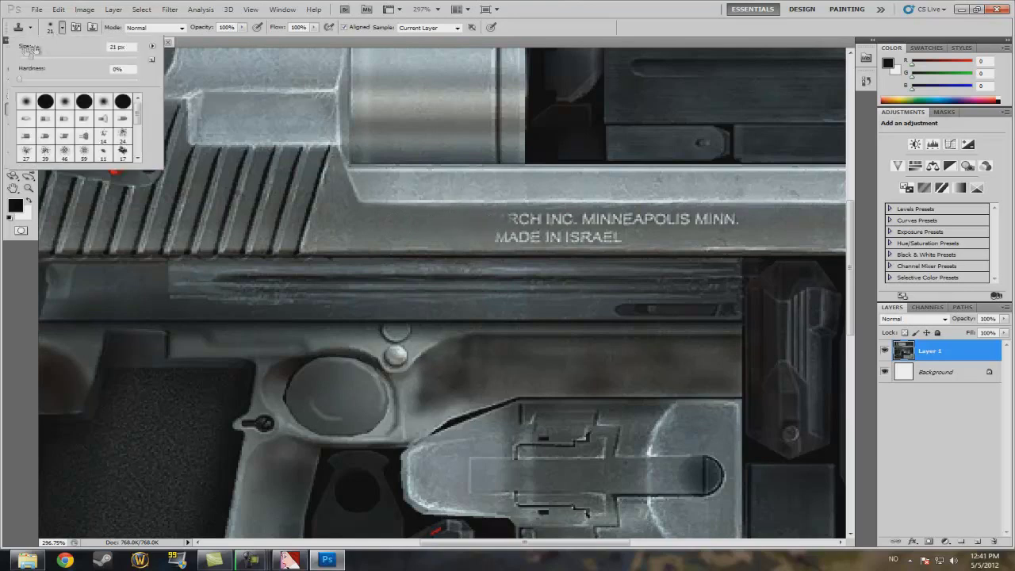
left_click(273, 48)
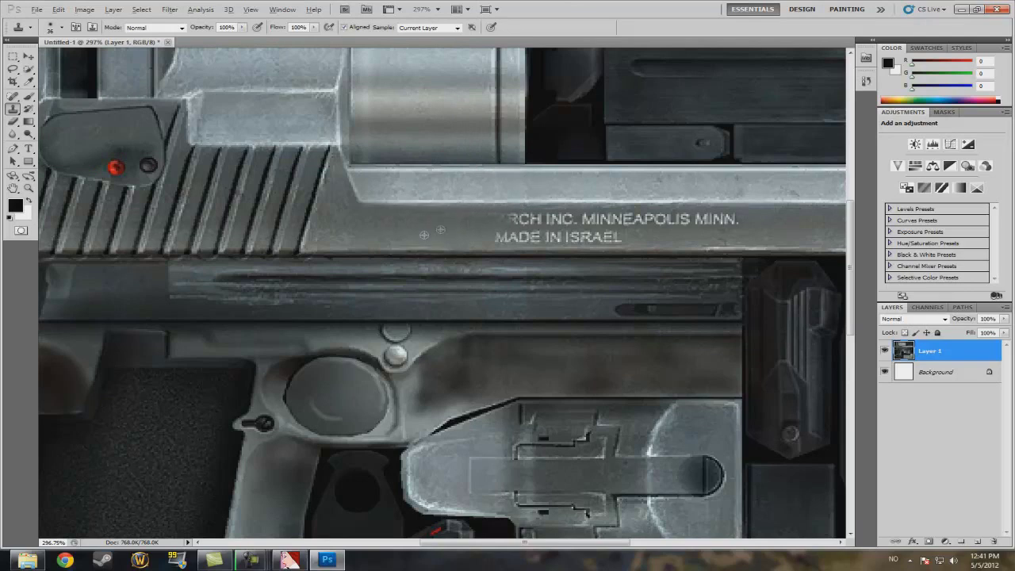
mouse_move(486, 228)
left_mouse_down()
mouse_move(691, 223)
mouse_move(843, 274)
mouse_move(762, 223)
mouse_move(559, 223)
left_mouse_up()
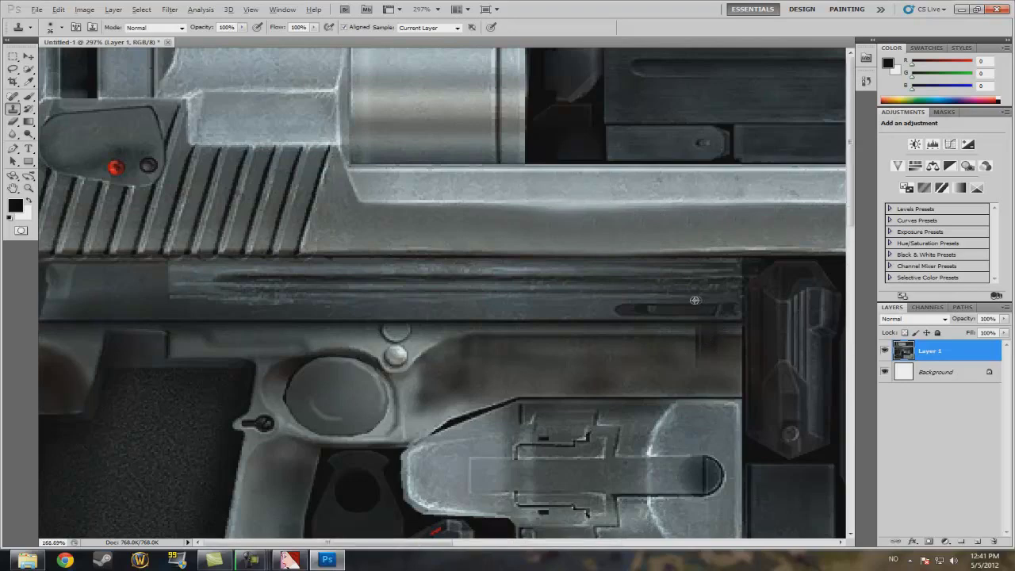
key("ctrl+0")
scroll(269, 149, "up", 3)
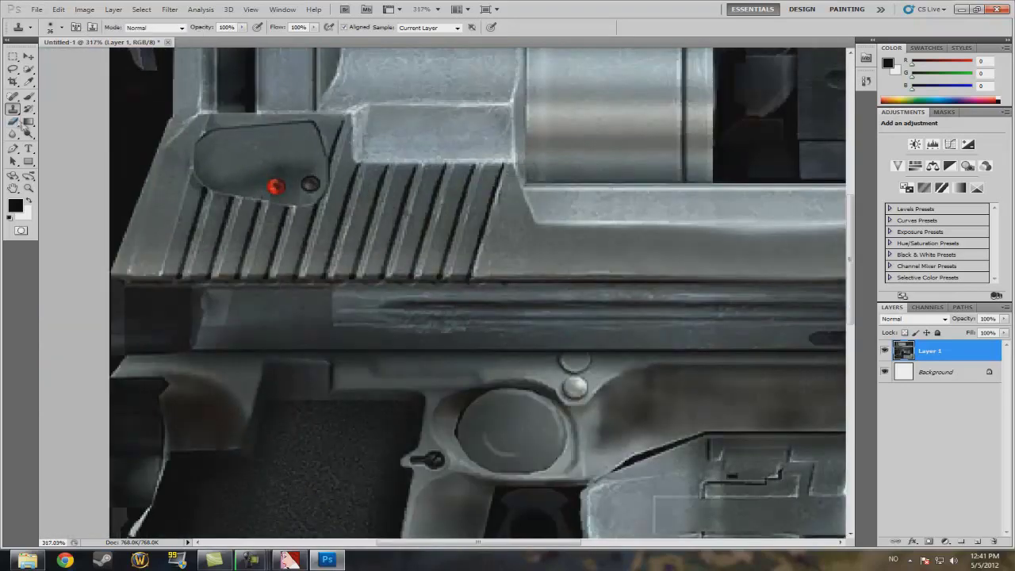
Select the Brush Tool and set its size to 10 px.
left_click(24, 113)
left_click(29, 96)
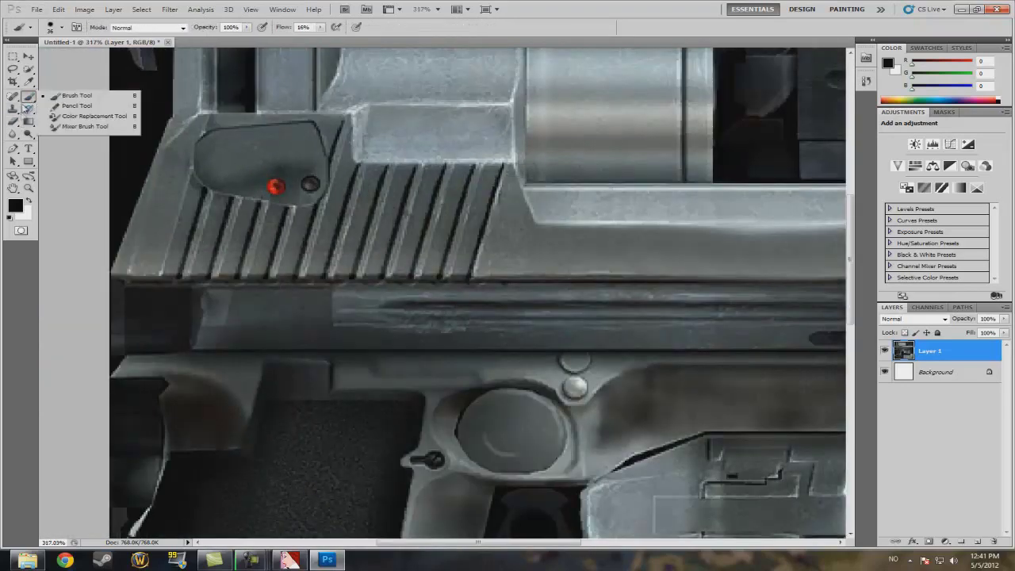
left_click(68, 97)
left_click(62, 27)
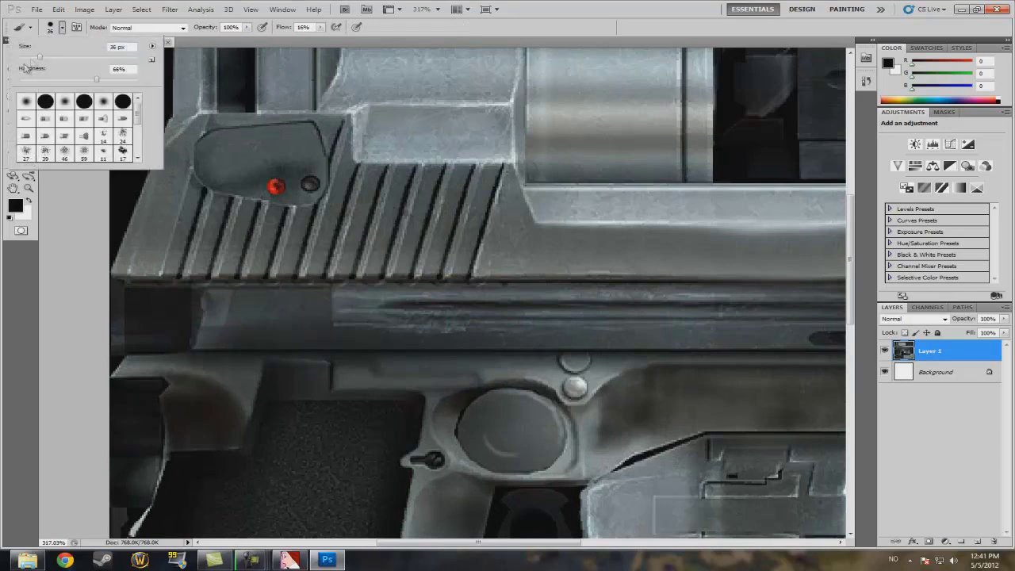
left_click_drag(37, 57, 24, 57)
Set the foreground colour to pure red (R 255, G 0, B 0).
left_click(15, 205)
left_click(15, 206)
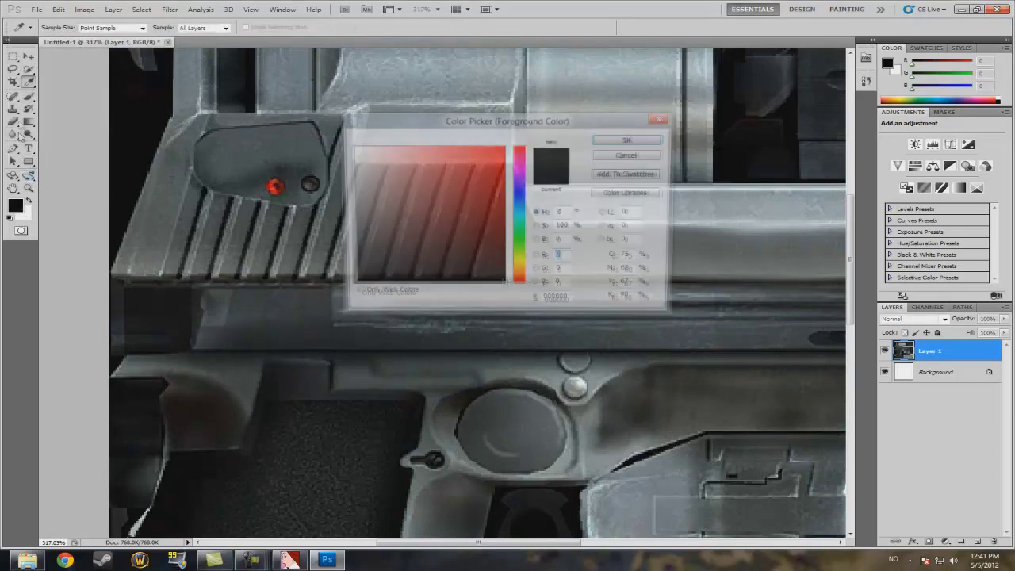
type("255")
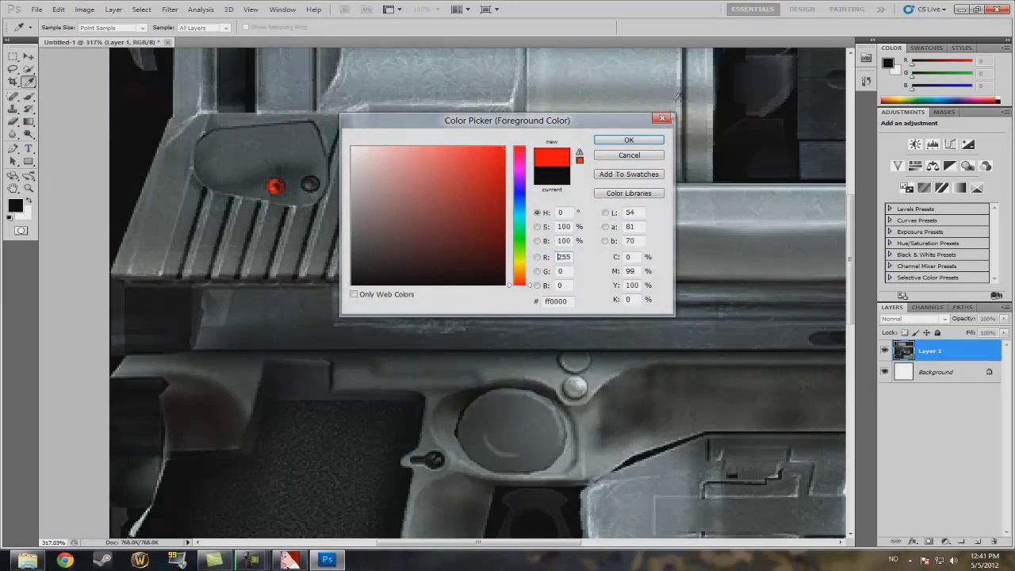
left_click(629, 140)
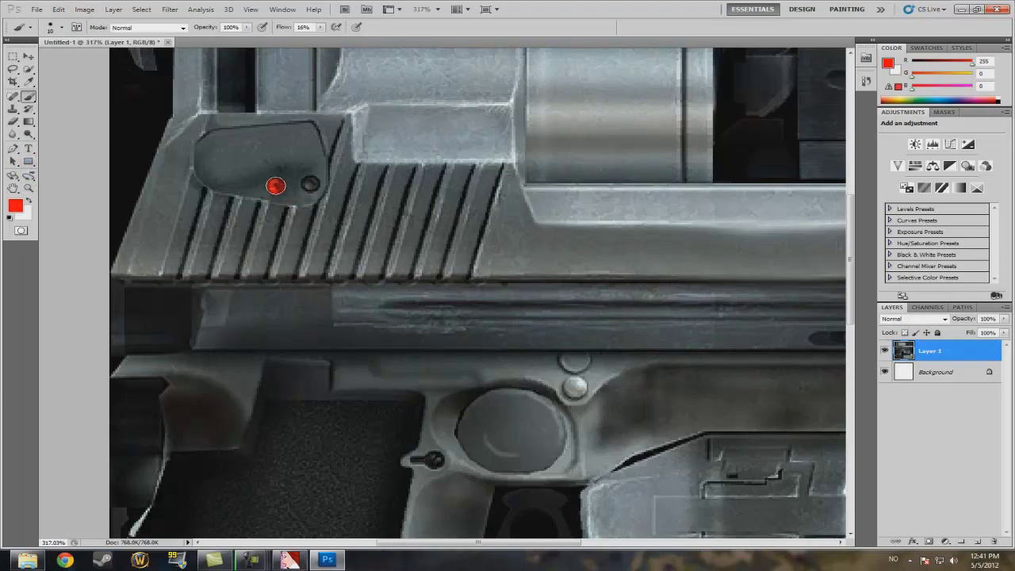
scroll(286, 97, "down", 2)
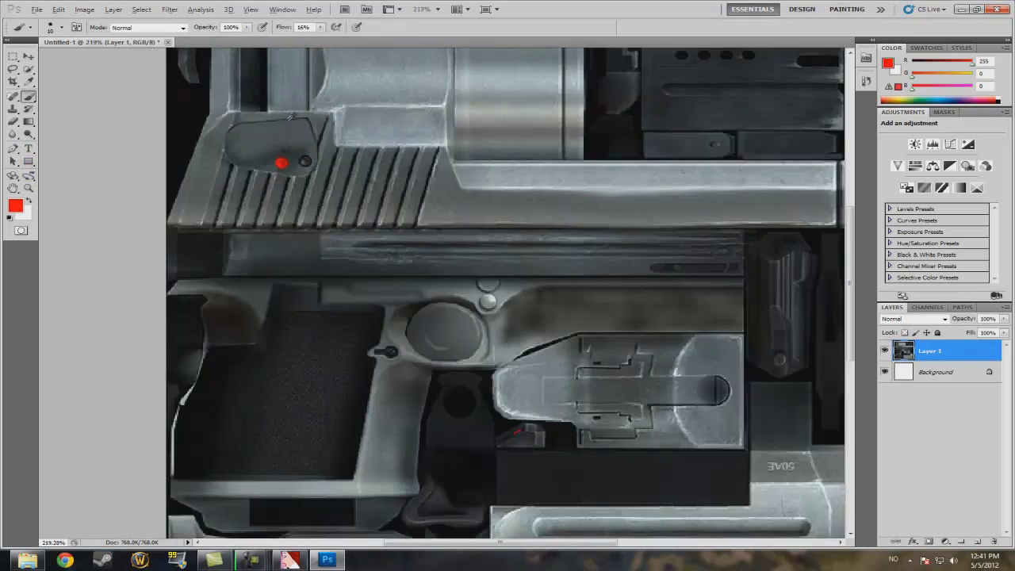
scroll(353, 192, "down", 2)
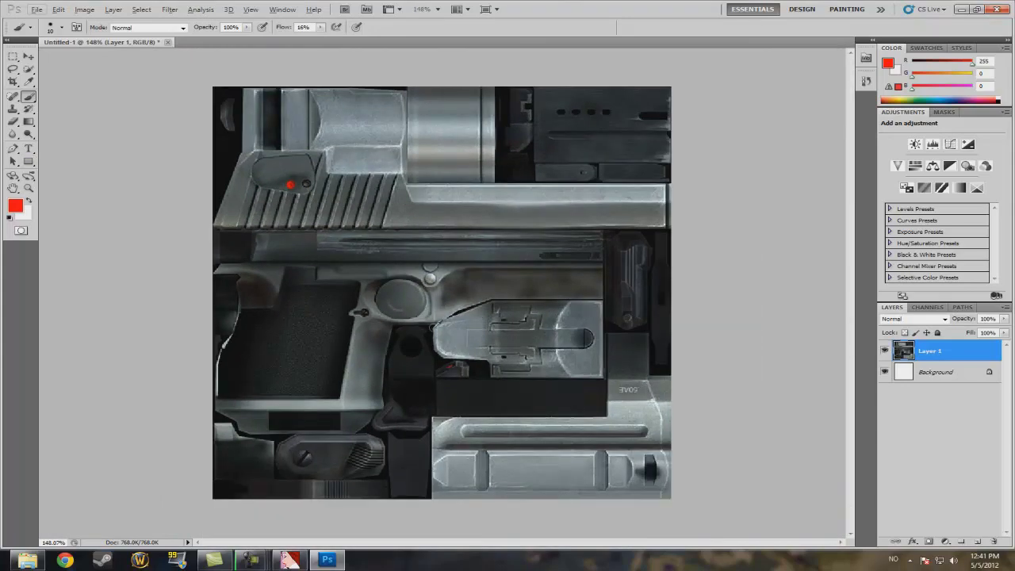
scroll(543, 223, "up", 4)
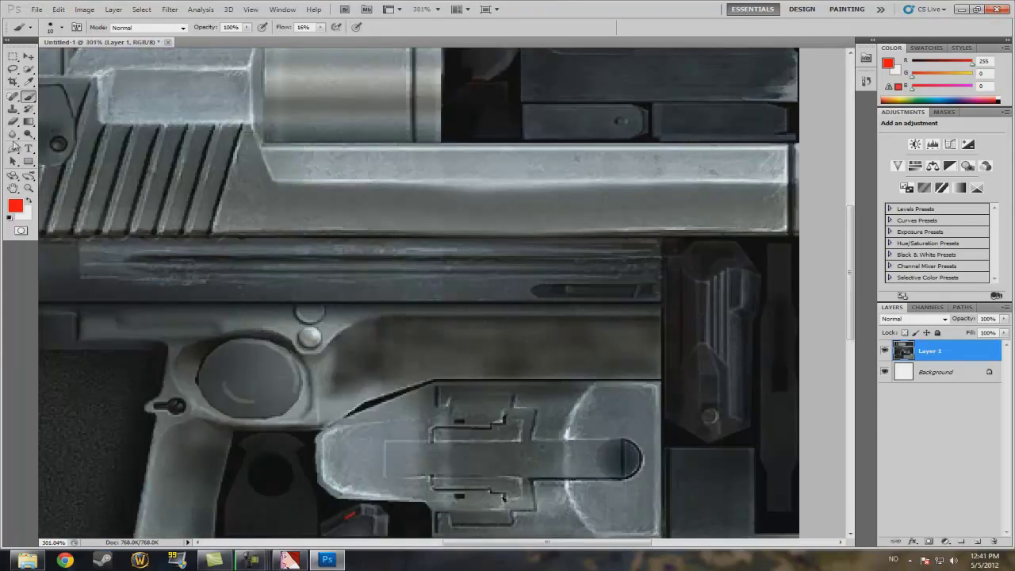
left_click(29, 149)
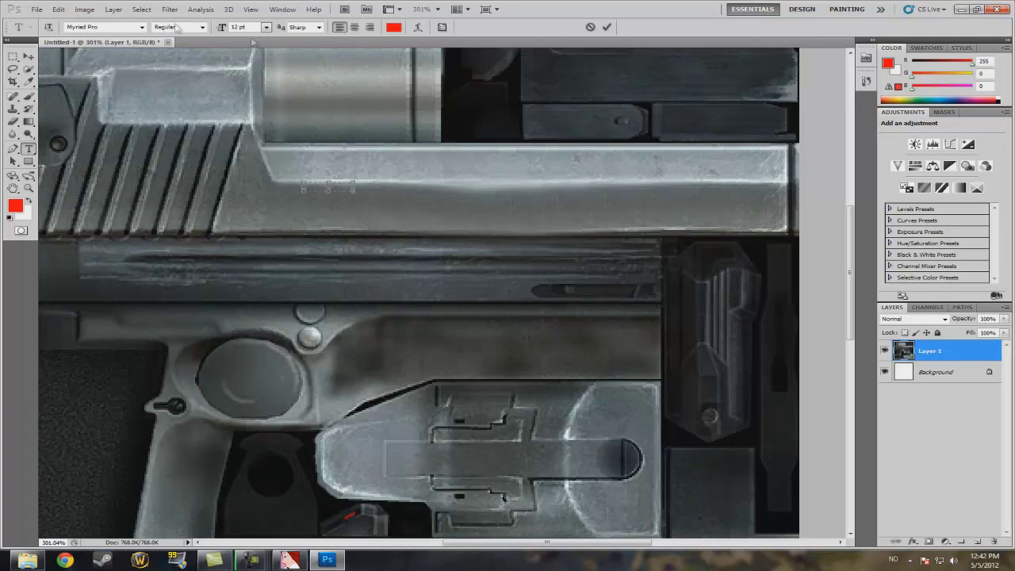
Draw a text box across the slide, set the text colour to black and type 'Penis'.
left_click(302, 185)
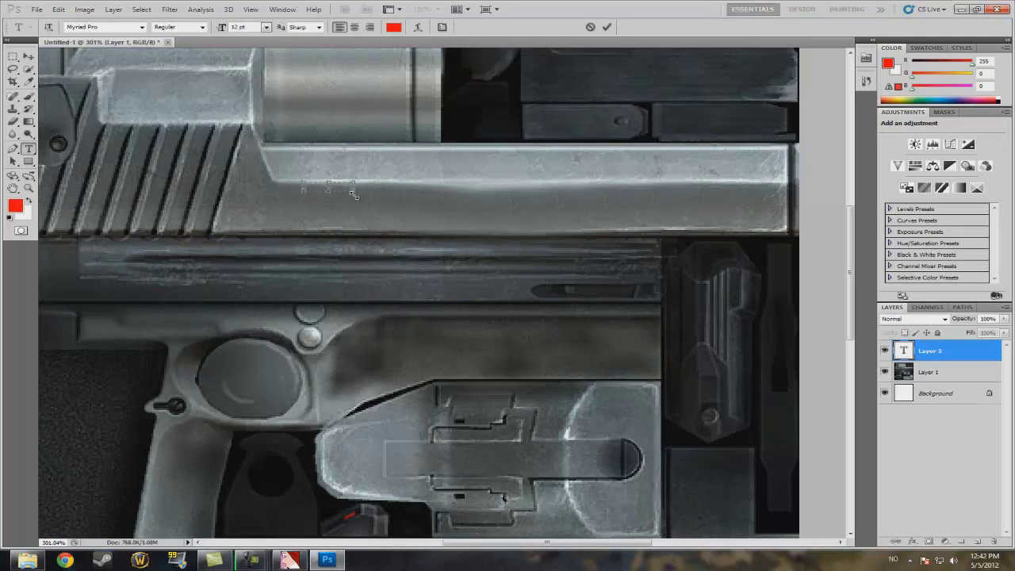
left_click_drag(354, 195, 622, 223)
left_click(396, 26)
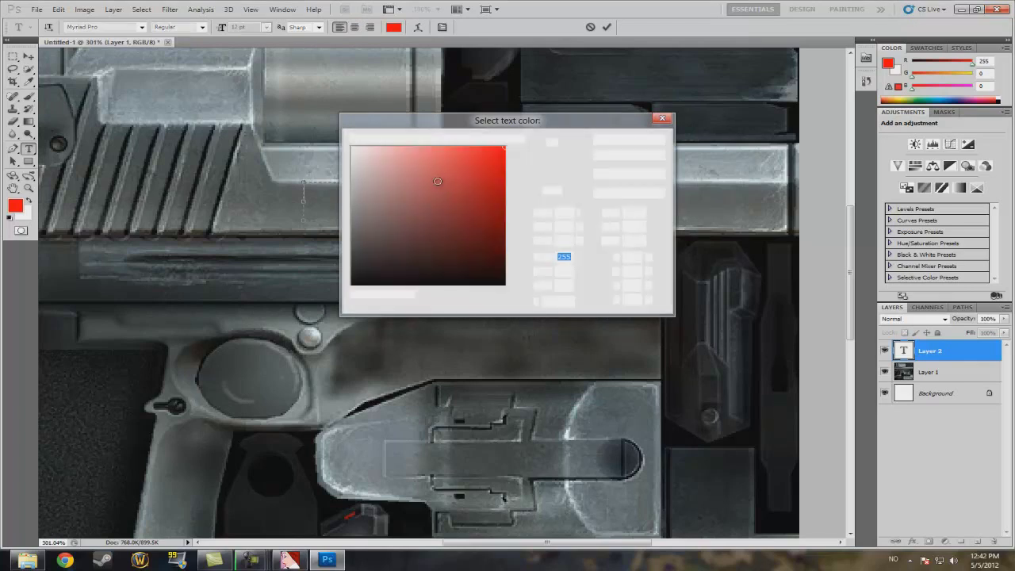
left_click(437, 181)
left_click_drag(476, 211, 555, 294)
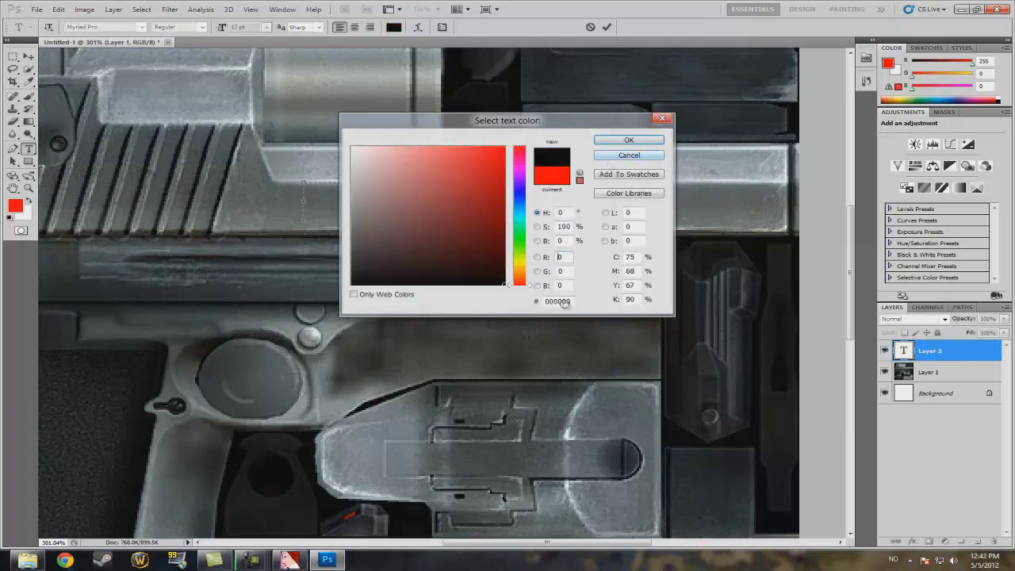
left_click(626, 141)
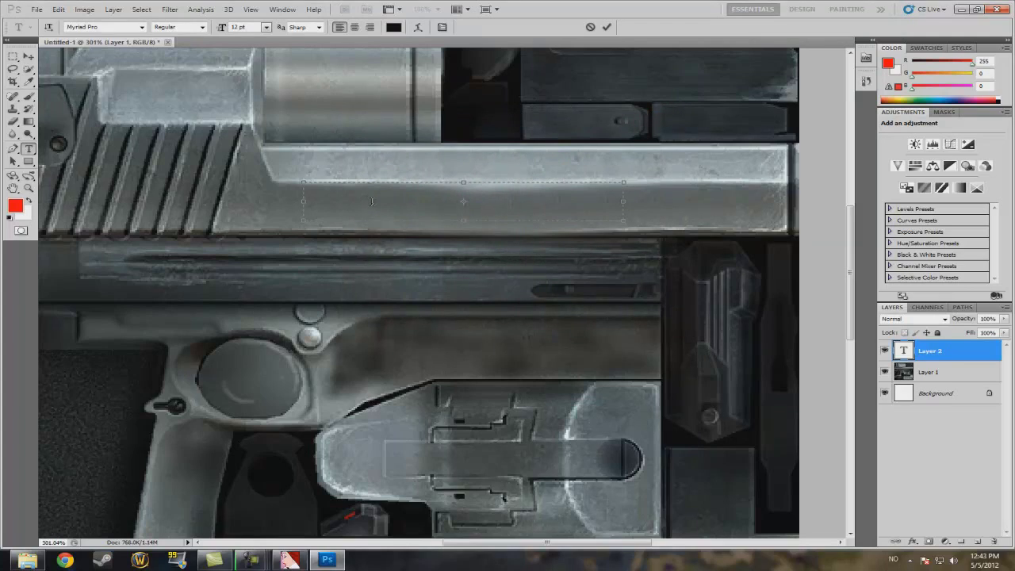
type("Penis")
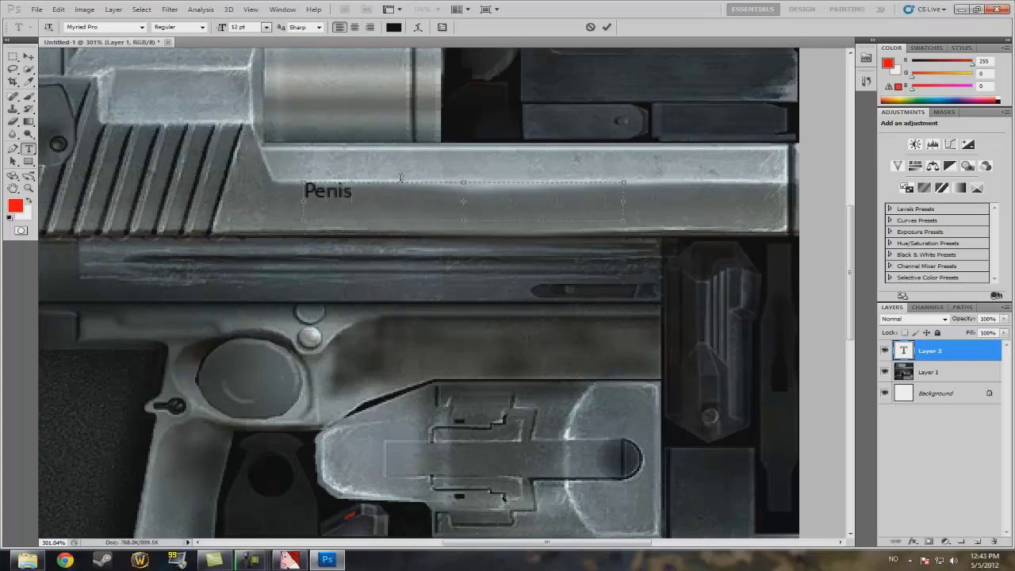
Make the lettering 18 pt Stencil Std, commit it and shift it right along the slide.
left_click_drag(411, 155, 433, 168)
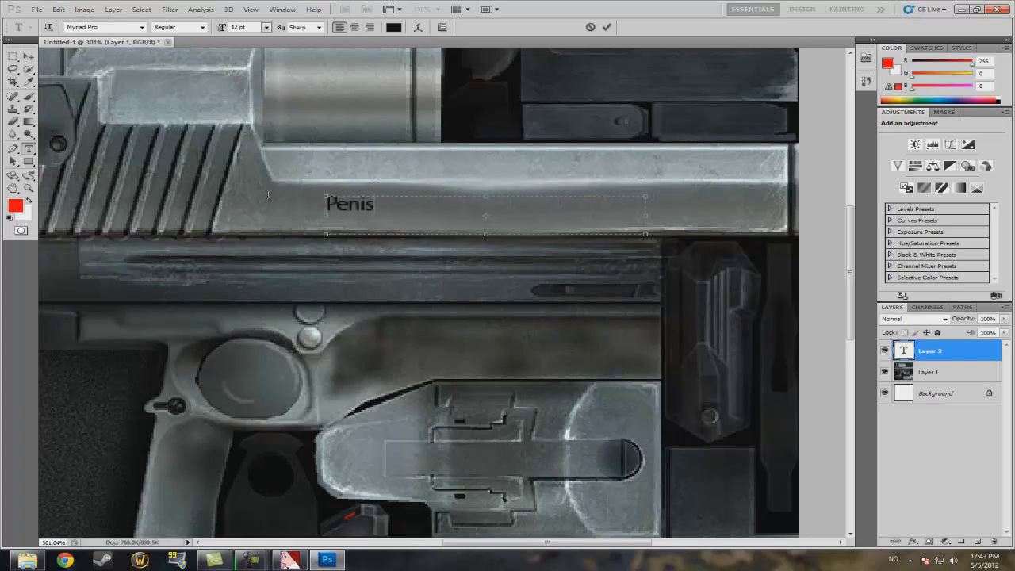
key("ctrl+a")
left_click(268, 28)
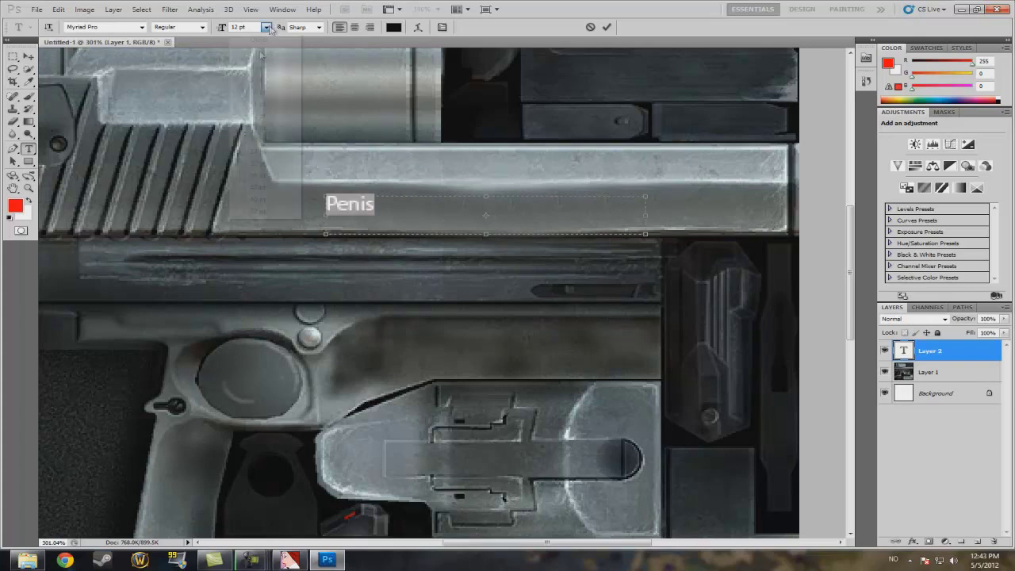
left_click(257, 141)
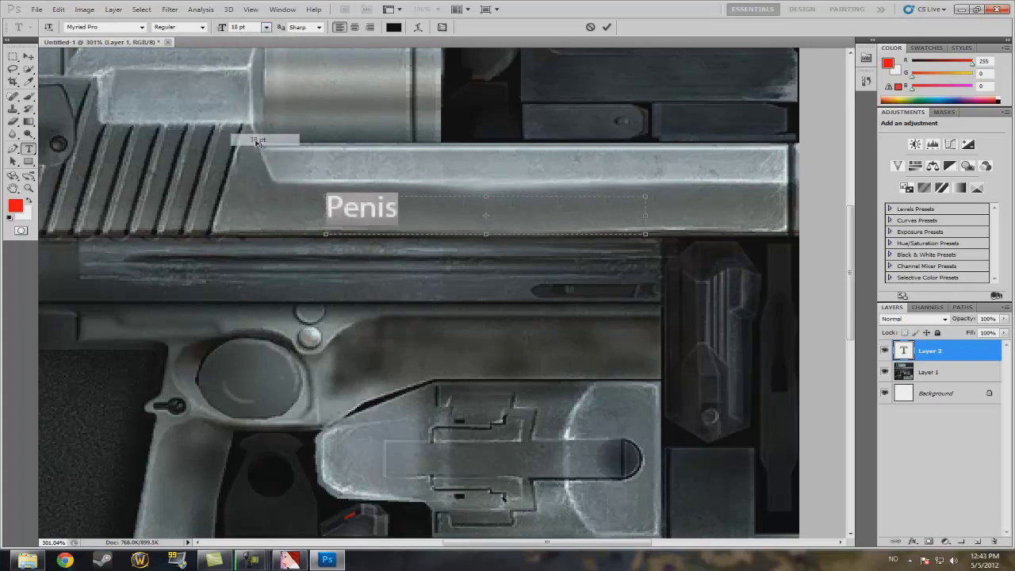
left_click(141, 27)
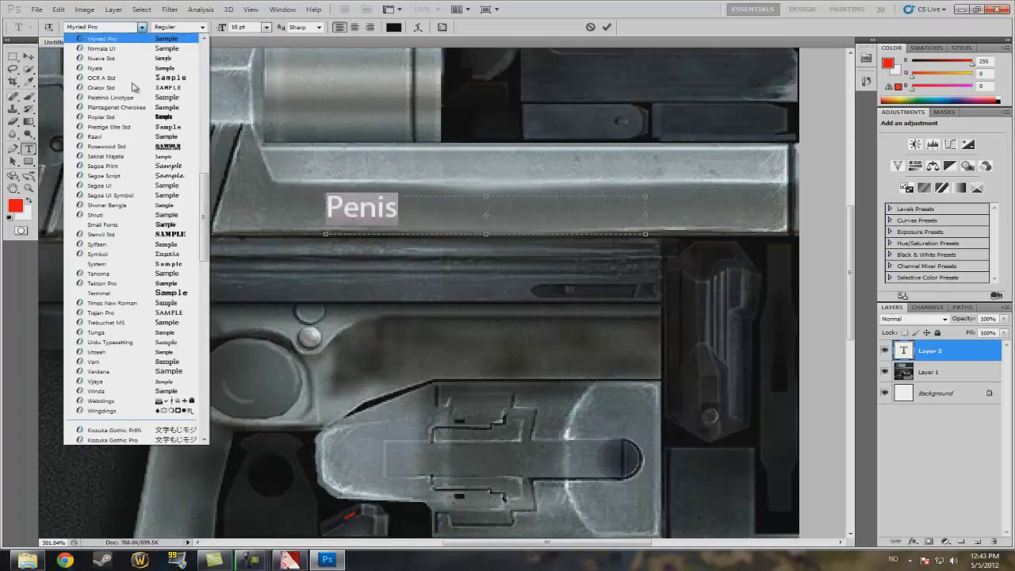
left_click(179, 240)
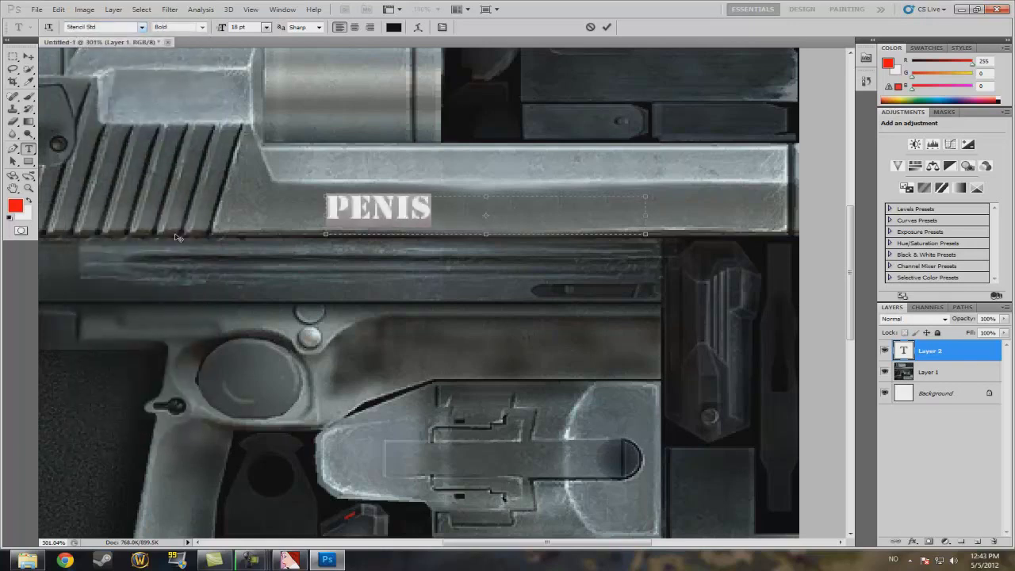
left_click(12, 57)
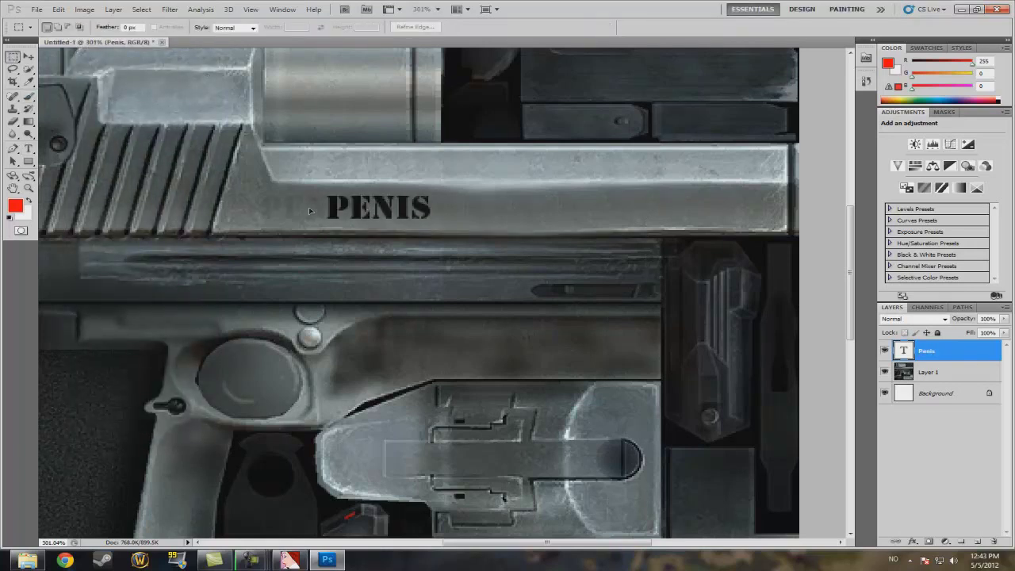
left_click_drag(310, 210, 491, 211)
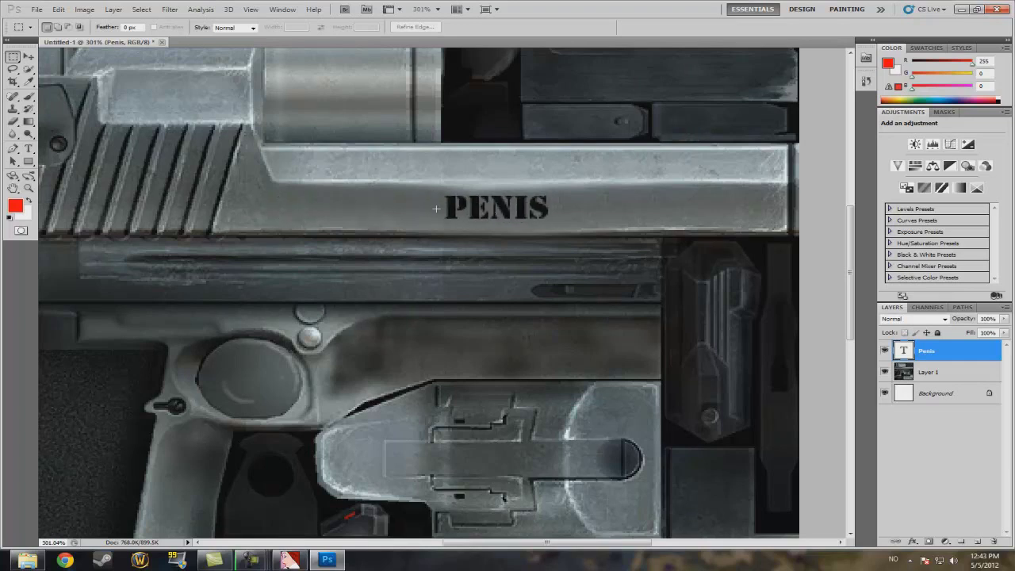
Save the image to the desktop as JPEG 'Eagle (edited)' at maximum quality, then close Photoshop.
left_click(44, 10)
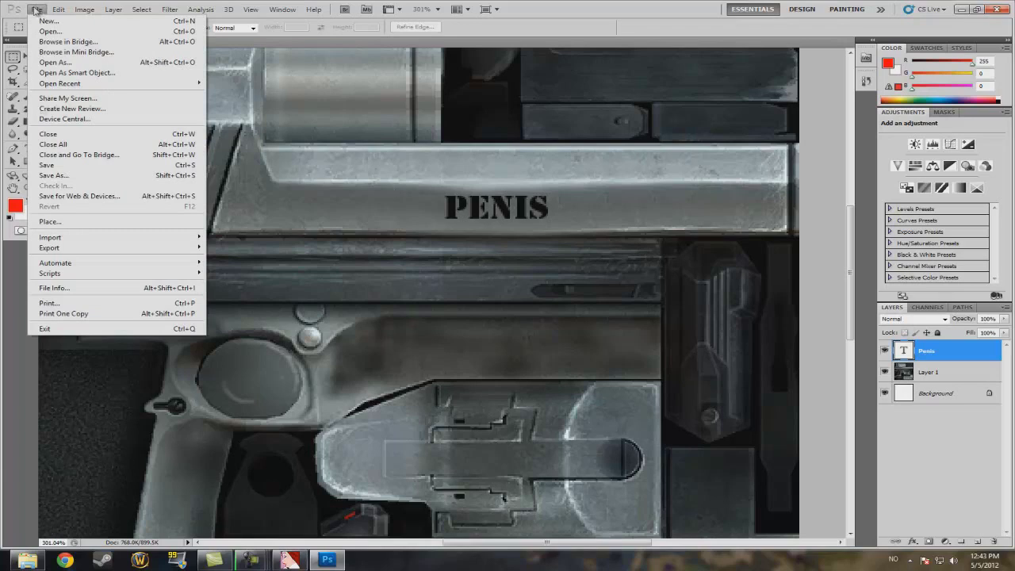
left_click(59, 177)
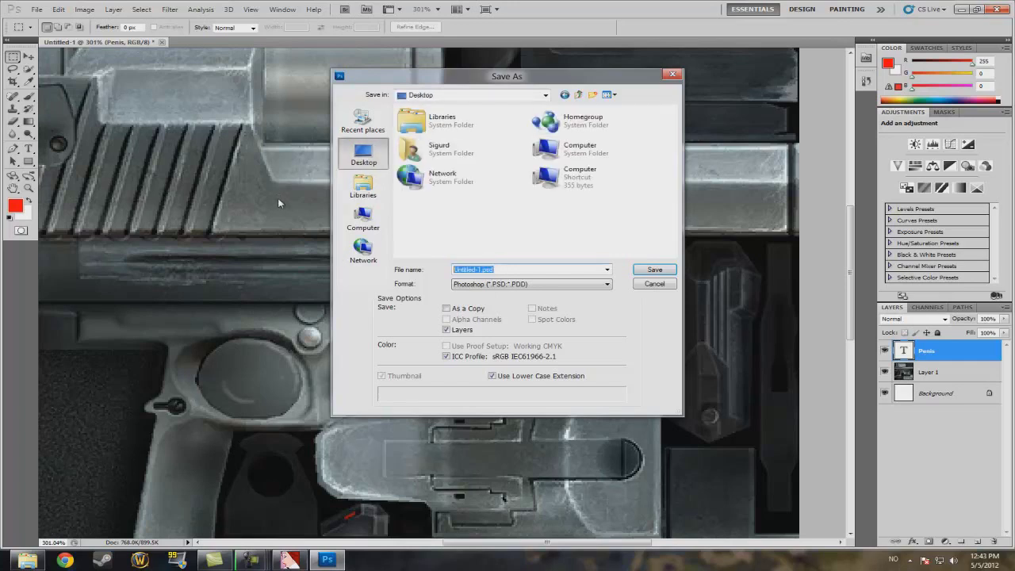
type("Eagle (edited")
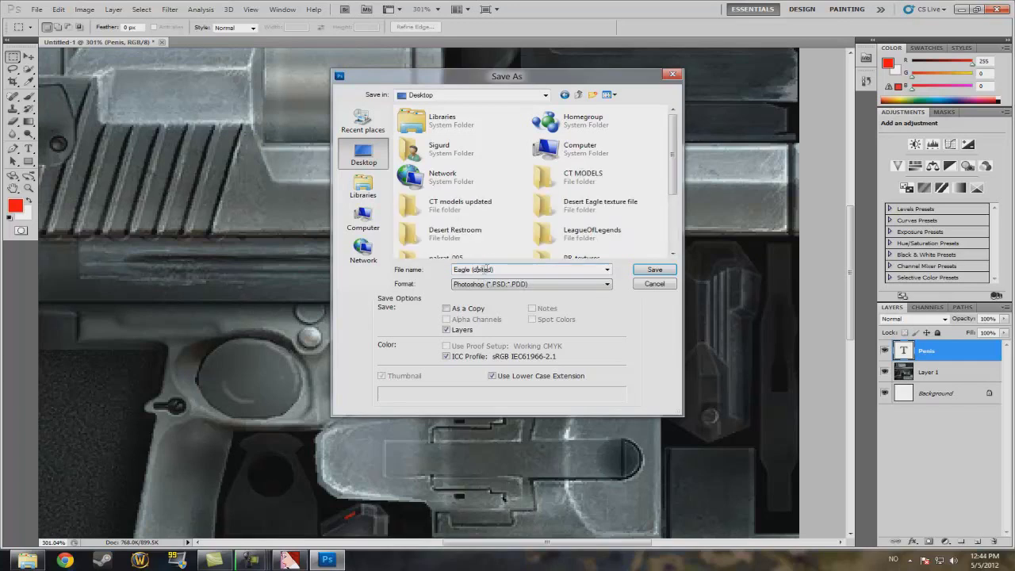
left_click(578, 287)
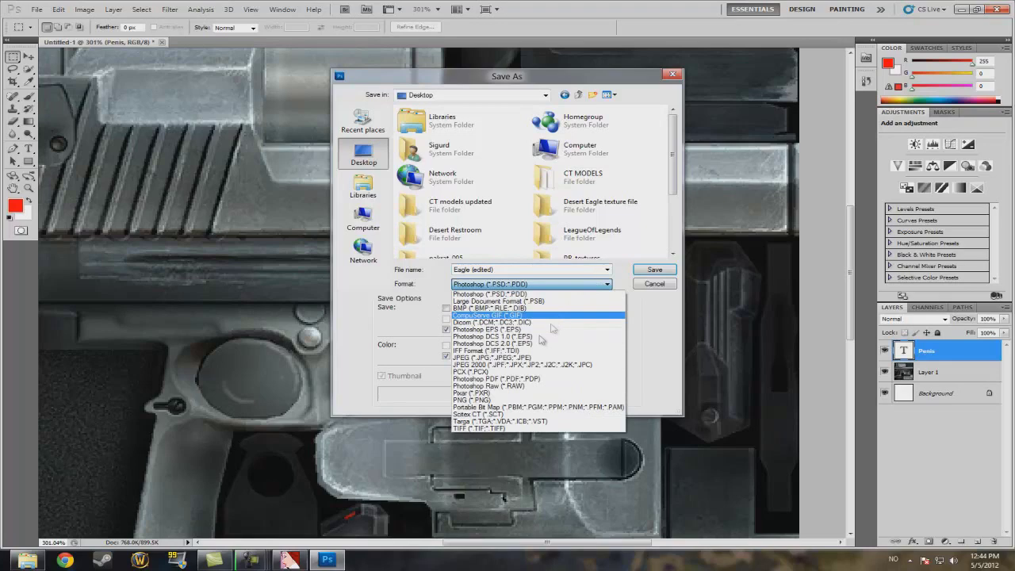
left_click(505, 359)
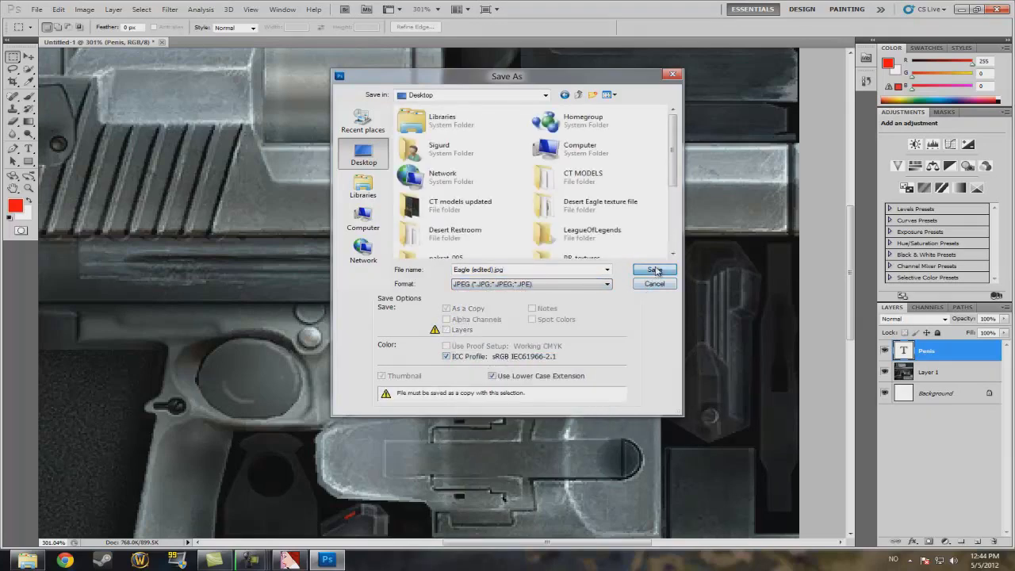
left_click(656, 270)
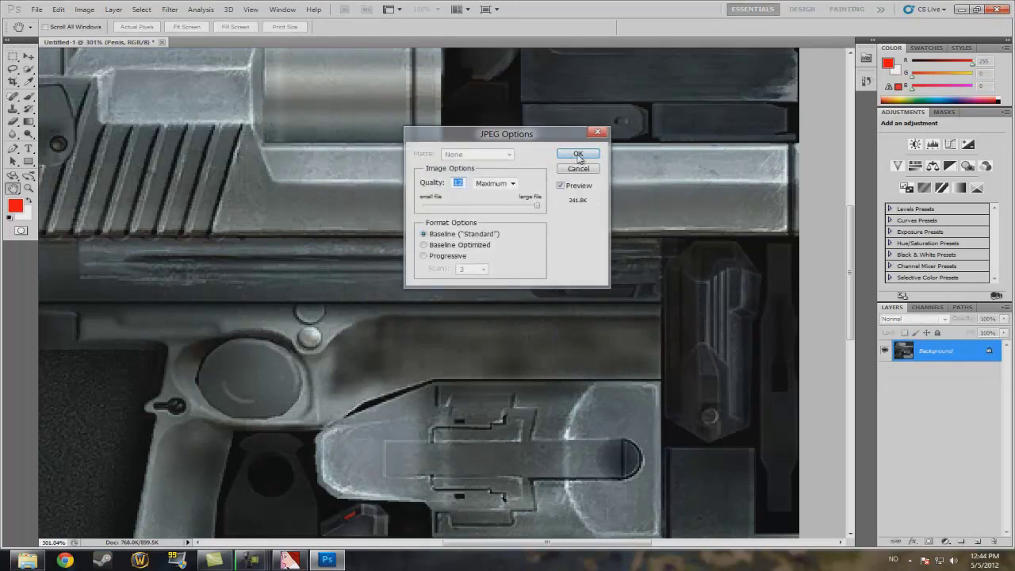
left_click(578, 154)
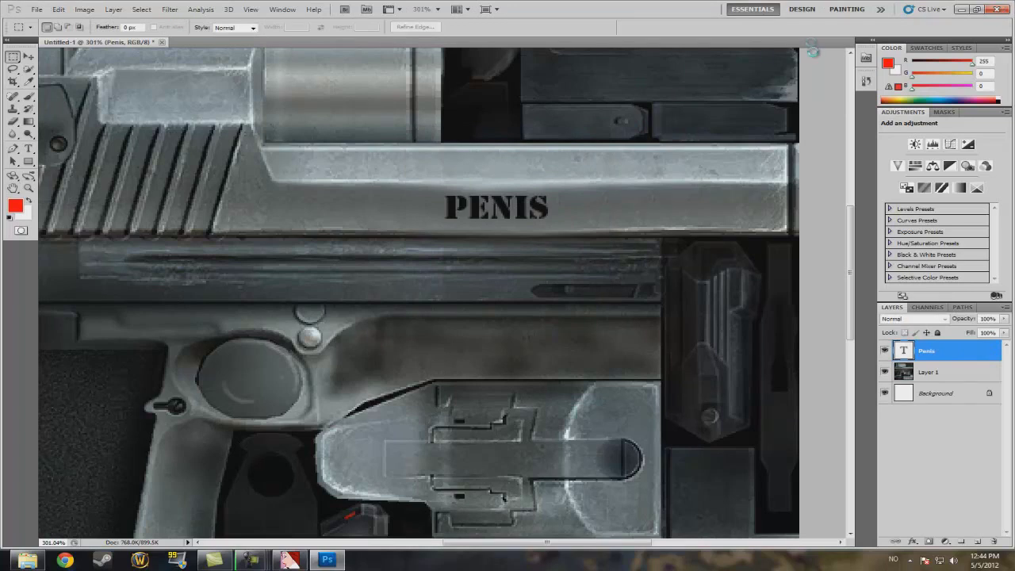
left_click(997, 9)
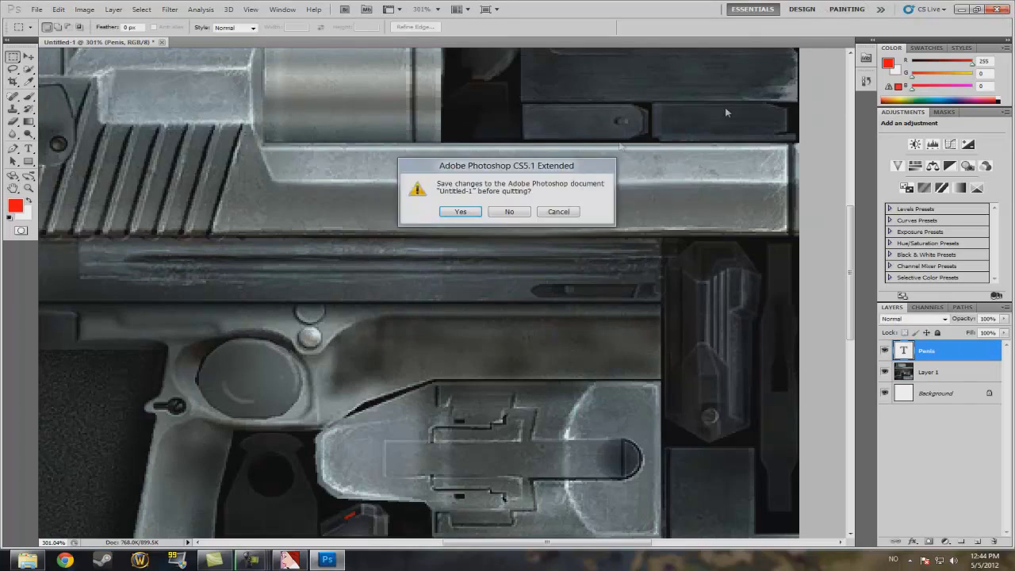
Quit Photoshop unsaved, close deagle_skin1 in VTFEdit, and import Eagle (edited) with default VTF options.
left_click(518, 212)
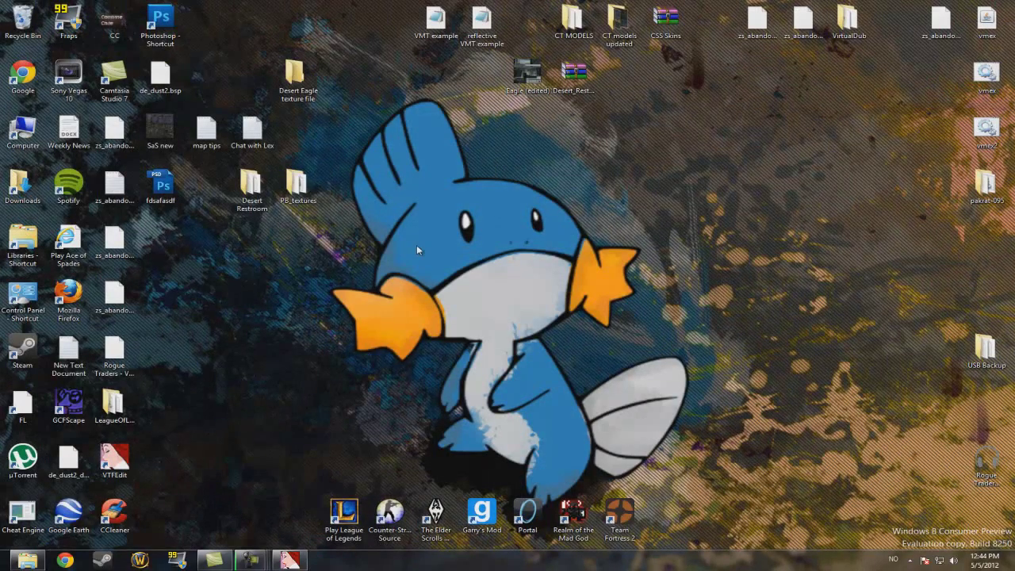
left_click(289, 561)
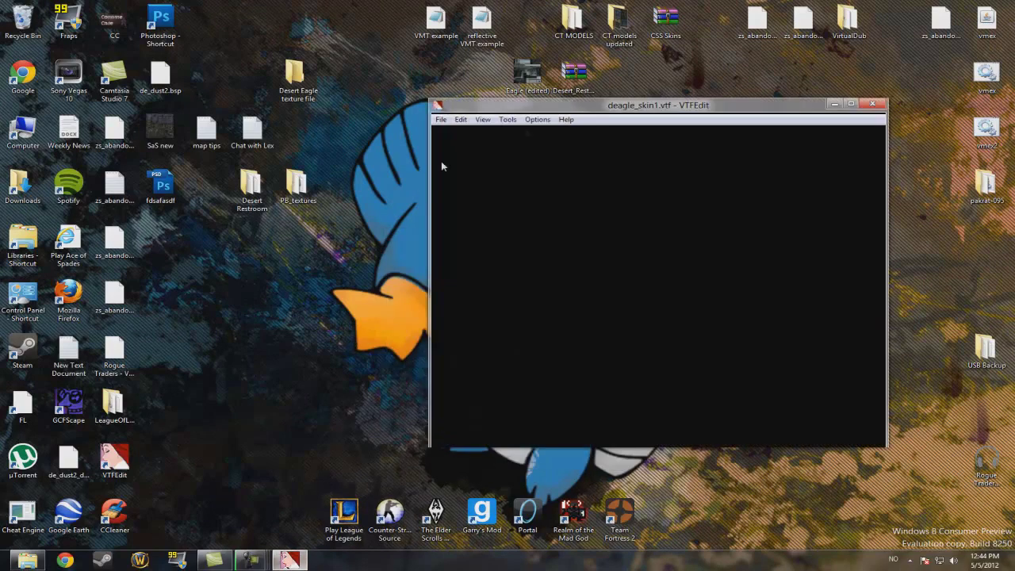
left_click(879, 105)
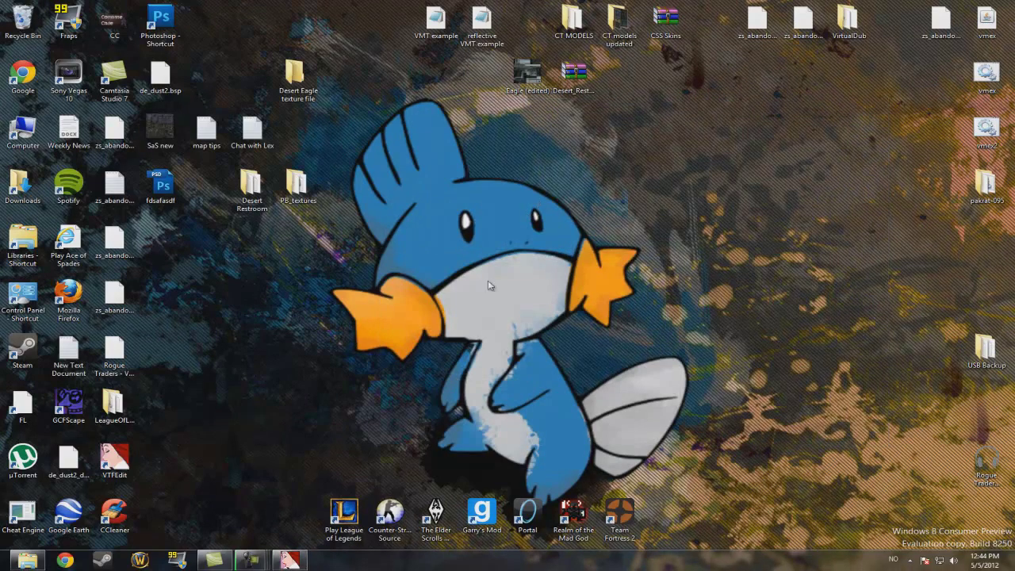
left_click(288, 561)
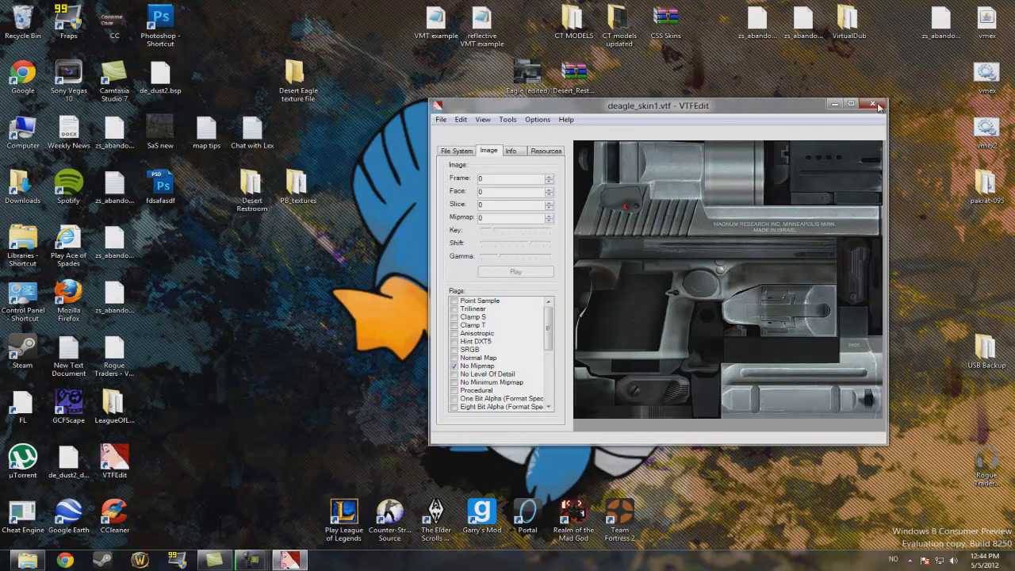
key("alt+F4")
left_click_drag(527, 76, 120, 456)
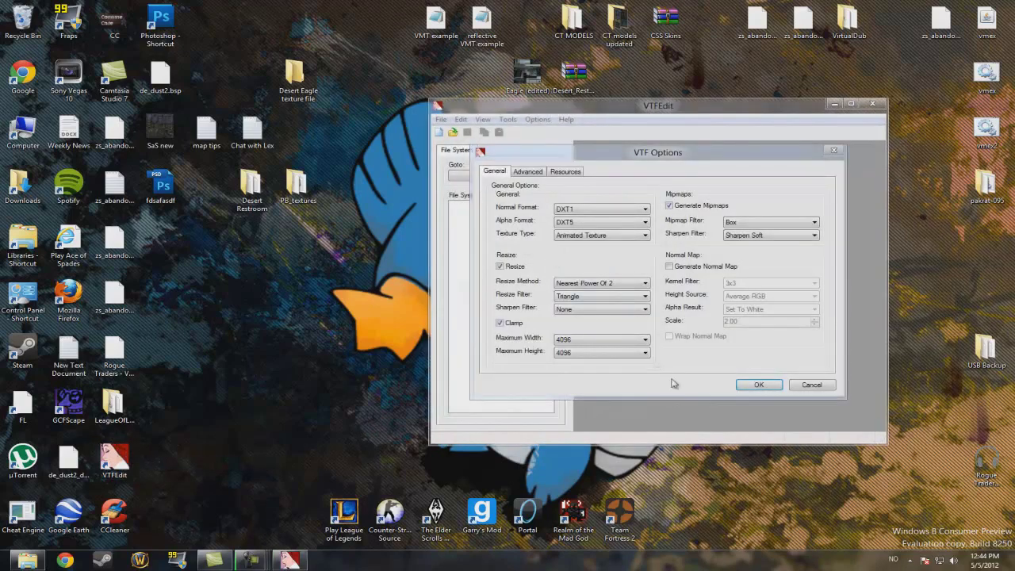
left_click(758, 385)
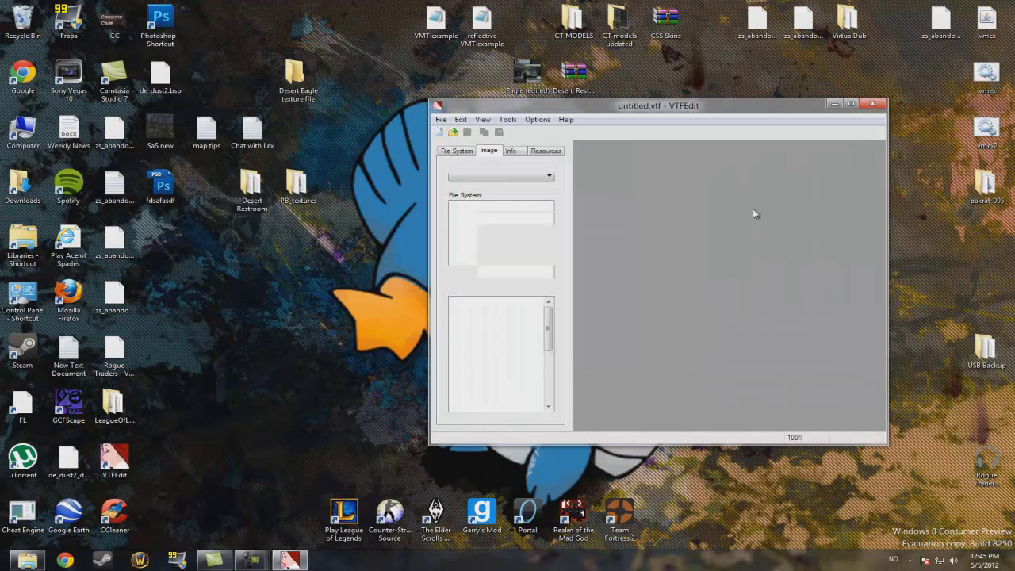
Save the converted texture to the desktop as Desert Eagle.vtf, then close VTFEdit.
key("alt+f")
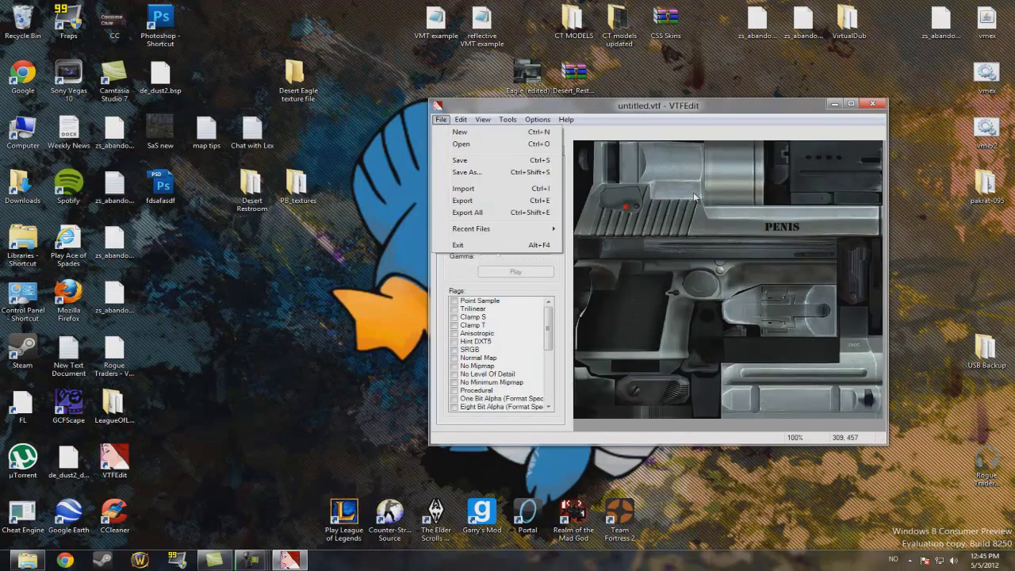
left_click(476, 126)
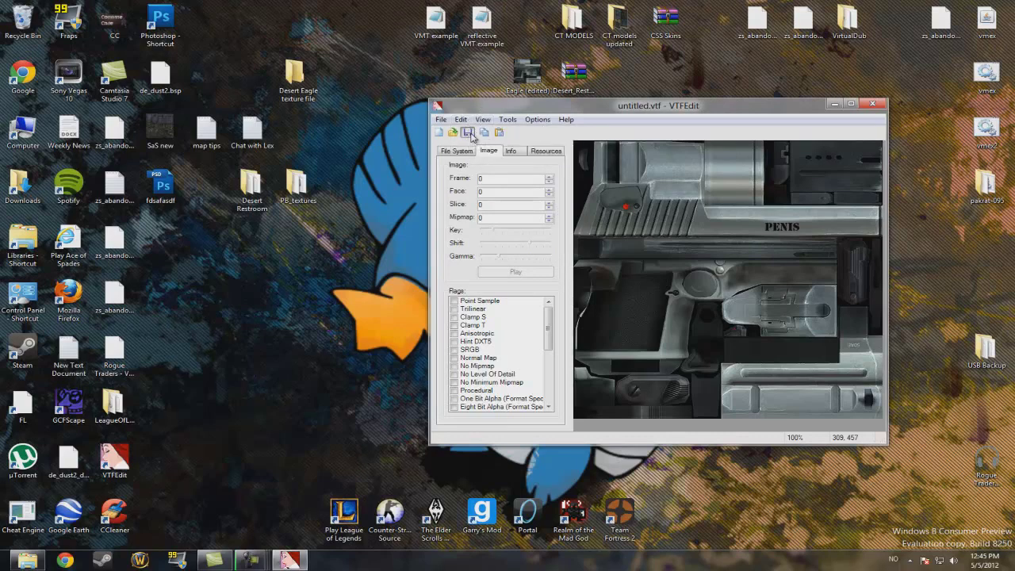
left_click(469, 132)
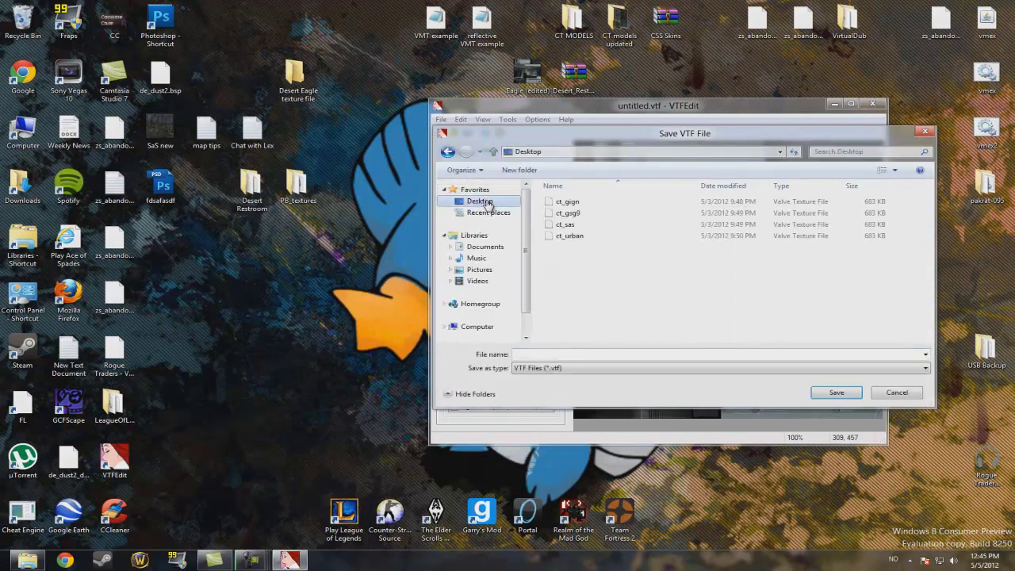
left_click(486, 203)
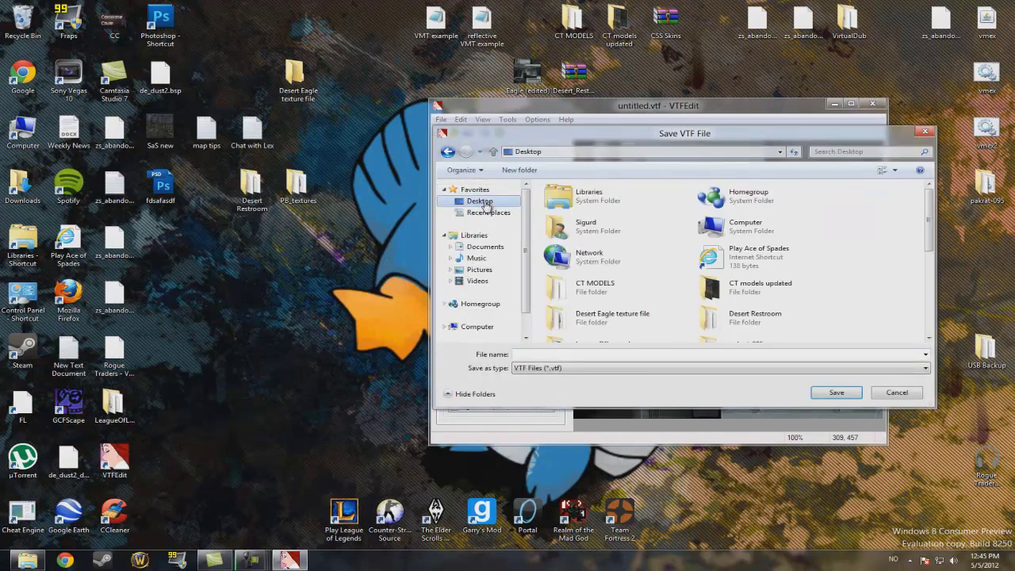
left_click(525, 354)
type("Dese")
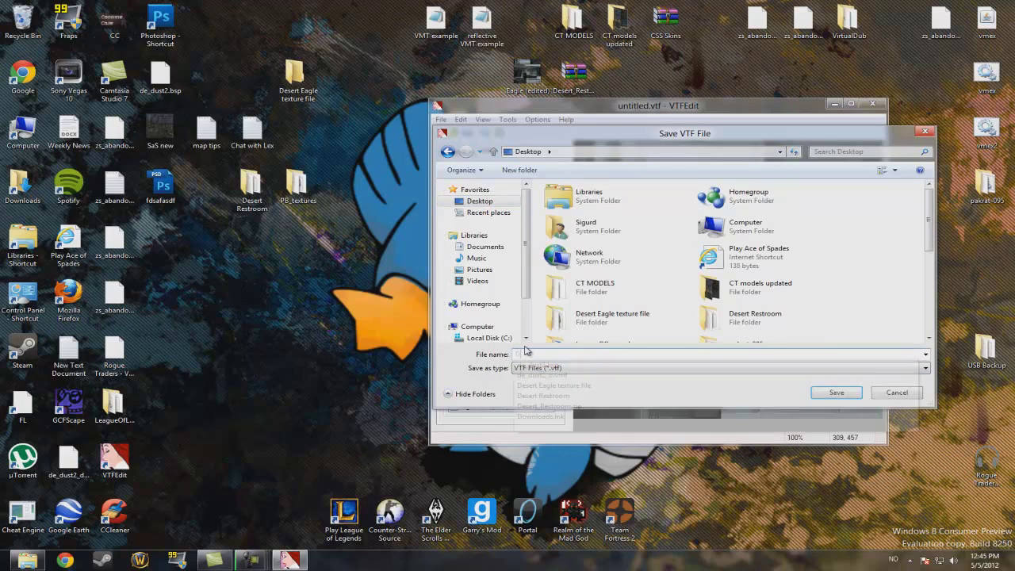
type("rt Eagl")
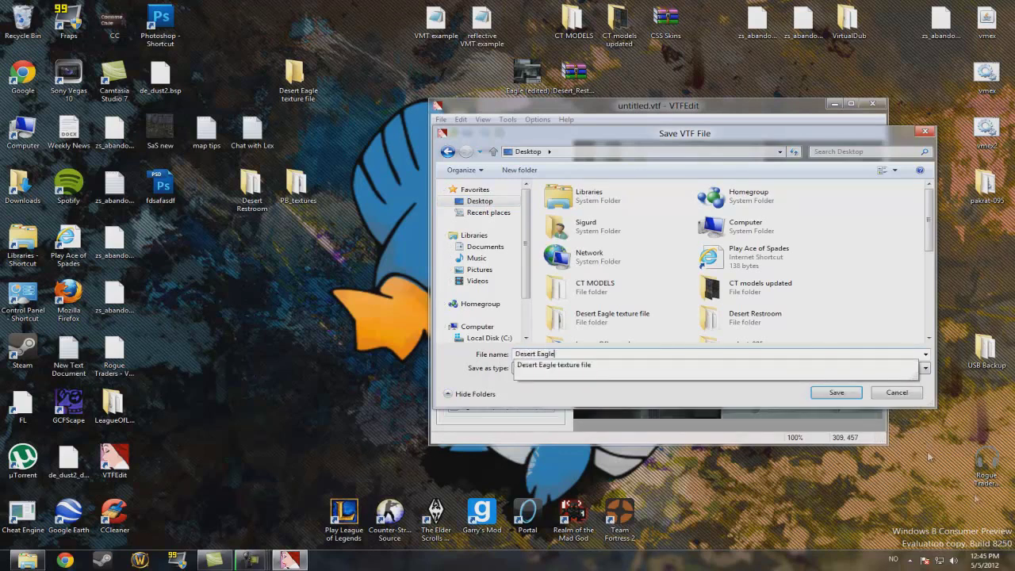
type("e")
left_click(829, 395)
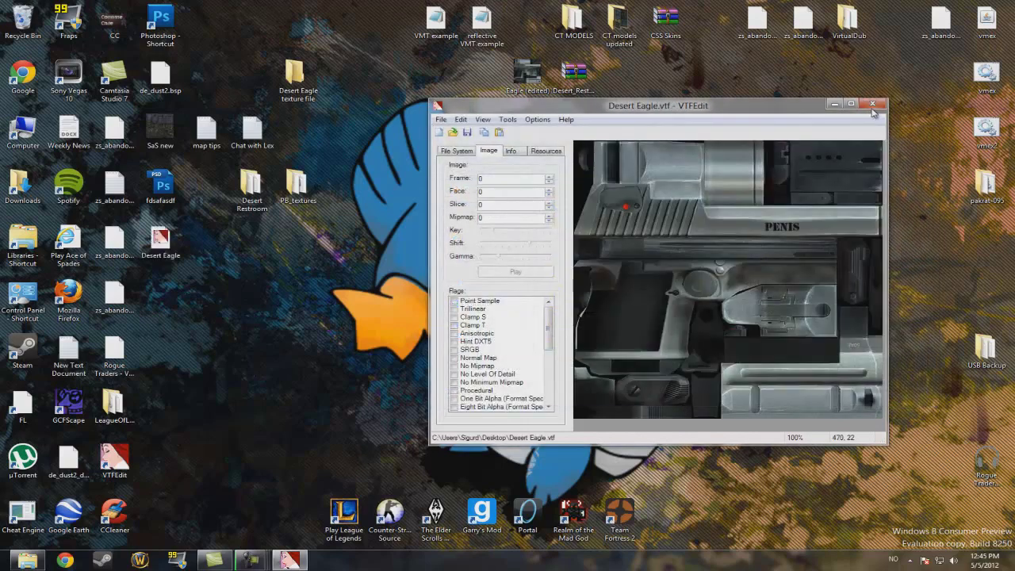
left_click(876, 103)
Move the Desert Eagle.vtf file toward the centre of the desktop.
left_click_drag(161, 238, 422, 237)
left_click(528, 73)
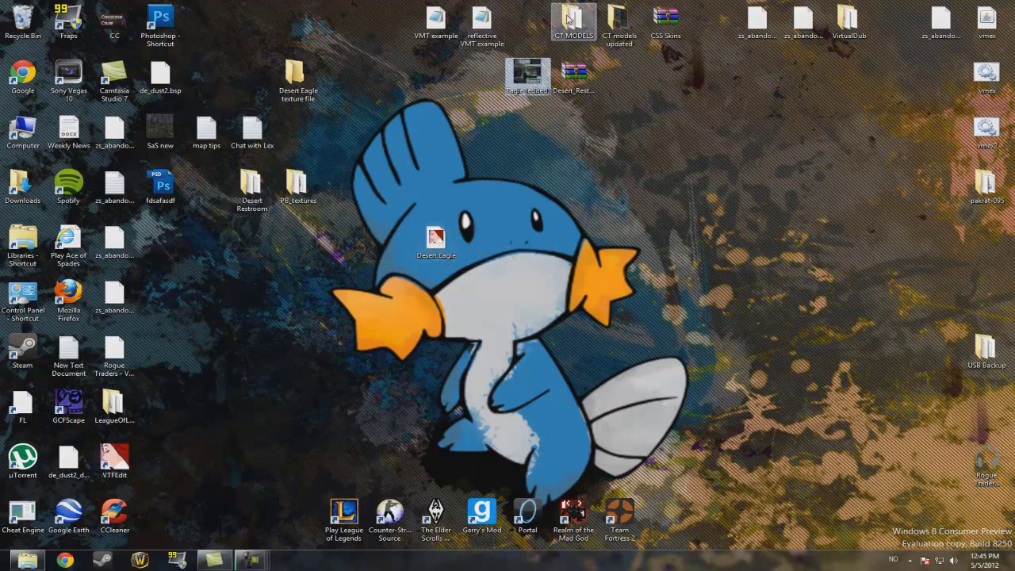
left_click(435, 238)
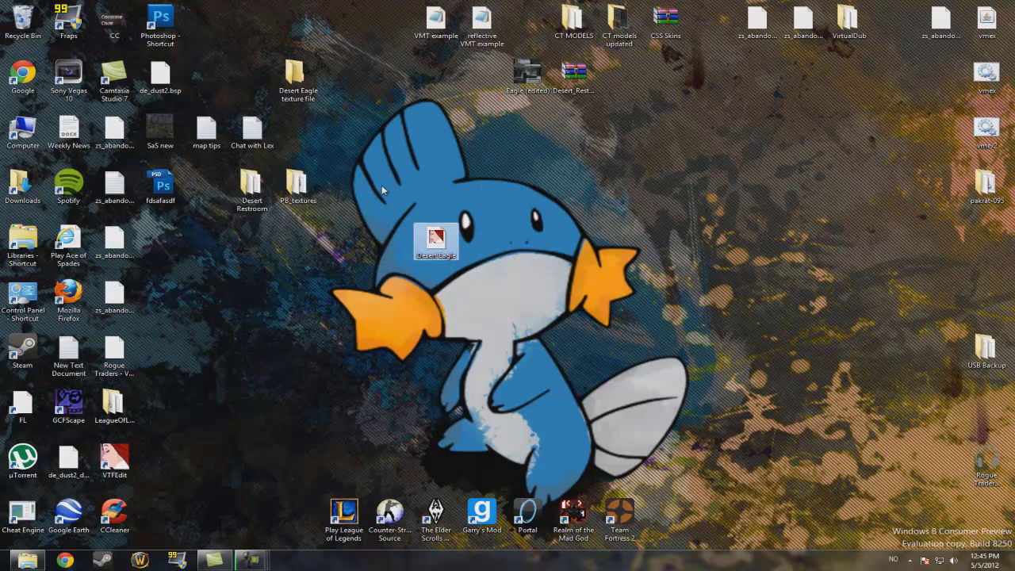
left_click_drag(448, 245, 448, 247)
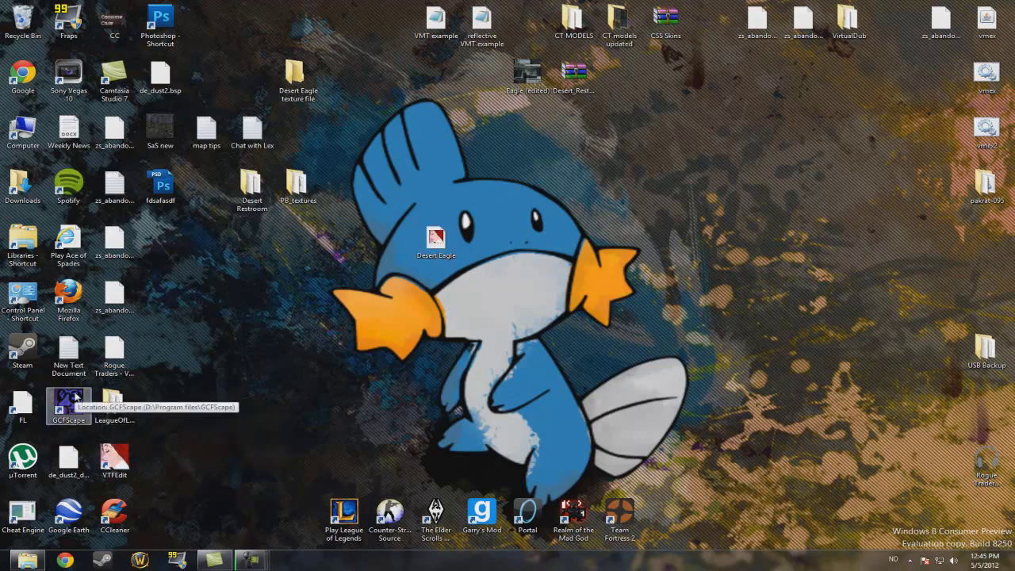
left_click(30, 561)
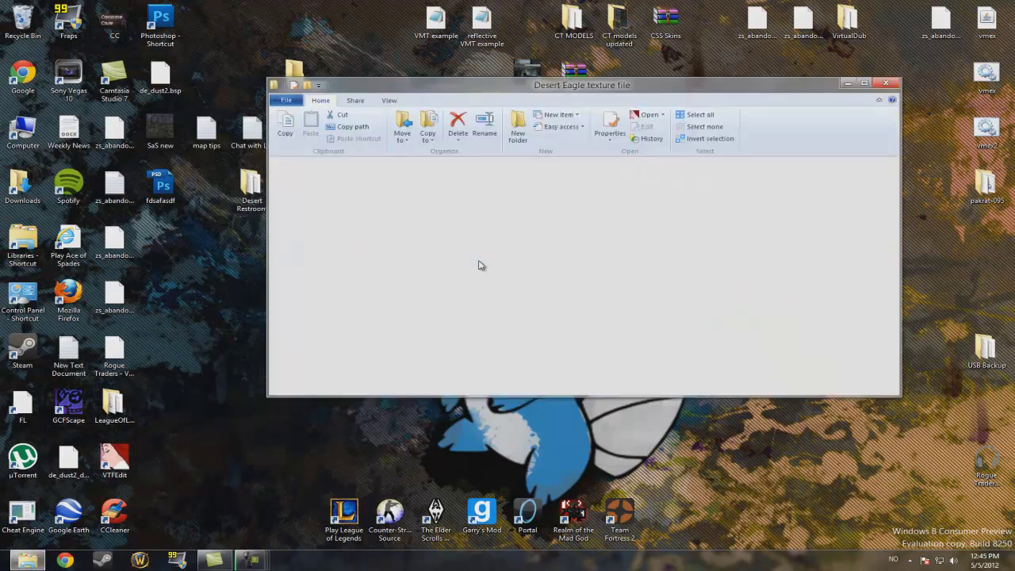
left_click(892, 83)
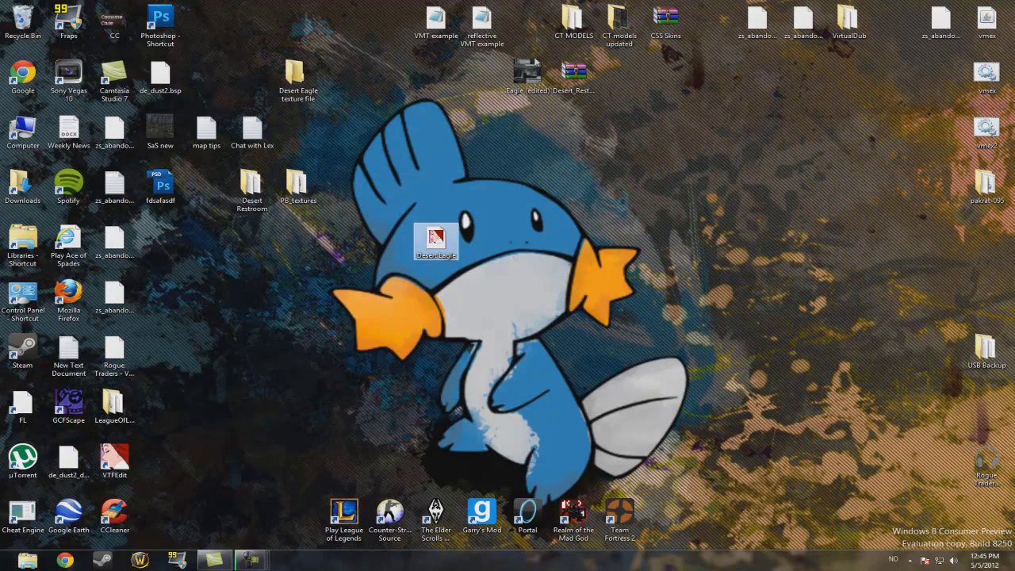
Open the Desert Eagle texture file folder on the screen's right side, beside the desktop texture.
left_click(573, 20)
left_click(316, 166)
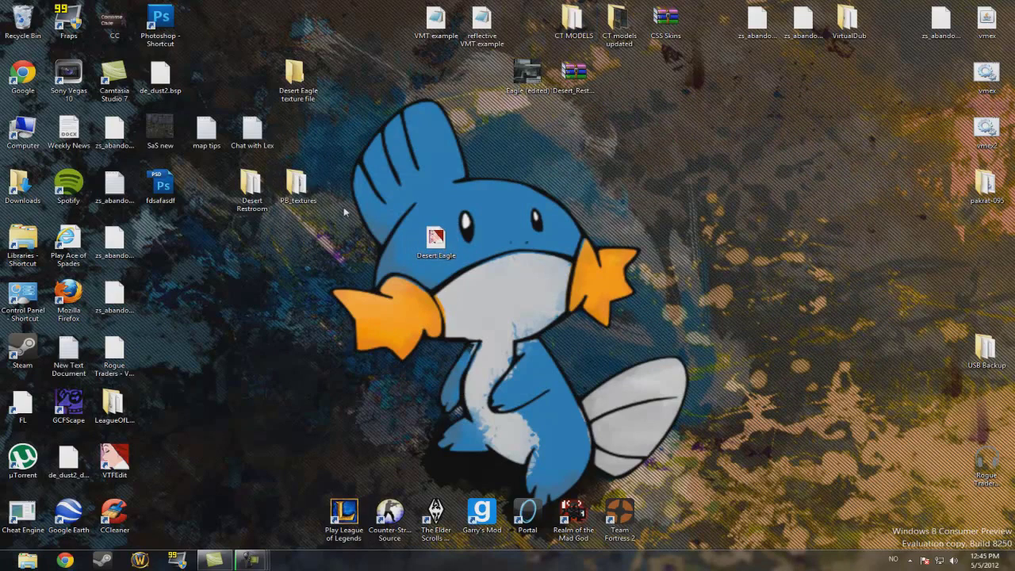
left_click_drag(288, 89, 400, 207)
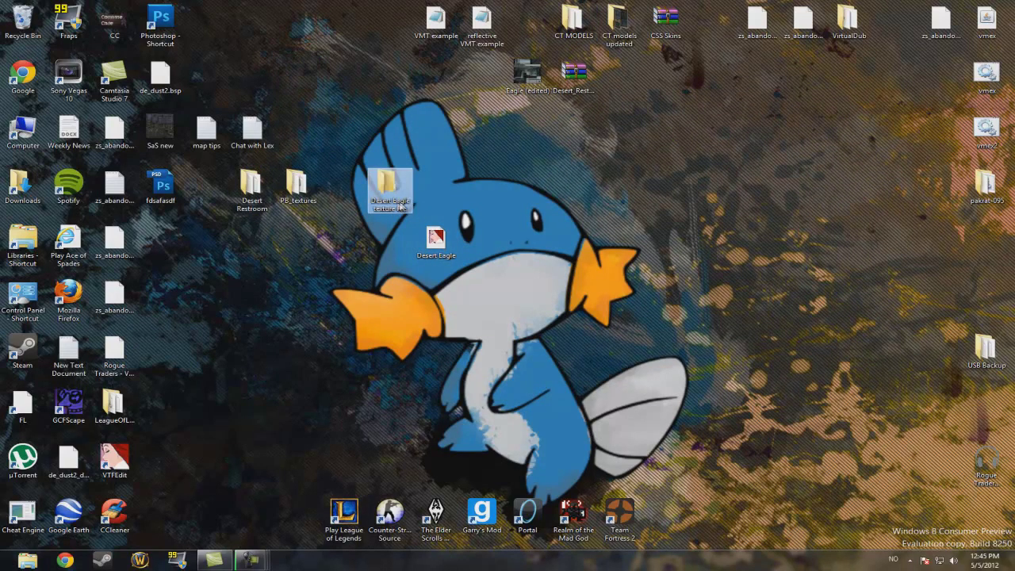
double_click(401, 206)
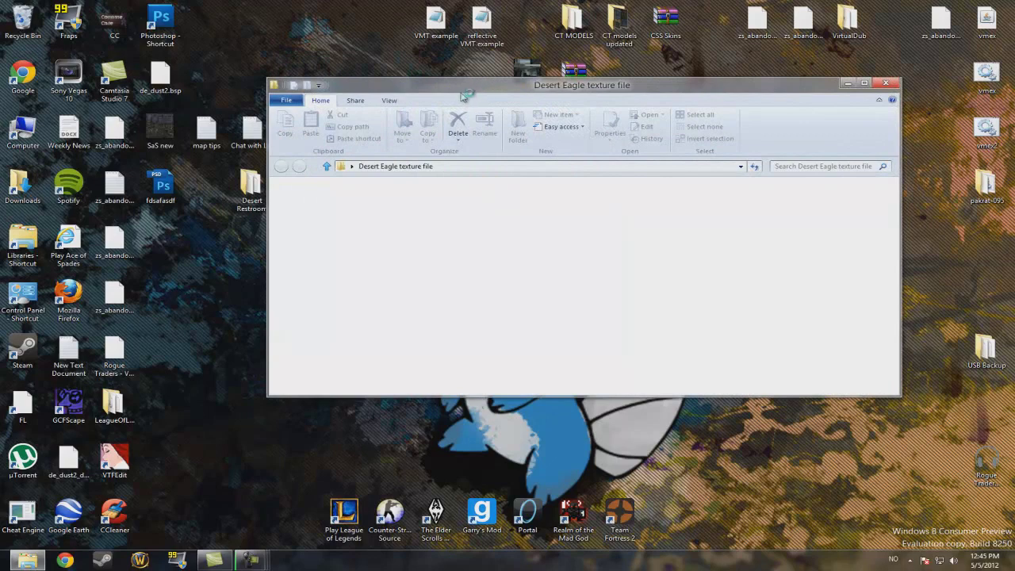
left_click_drag(461, 89, 728, 106)
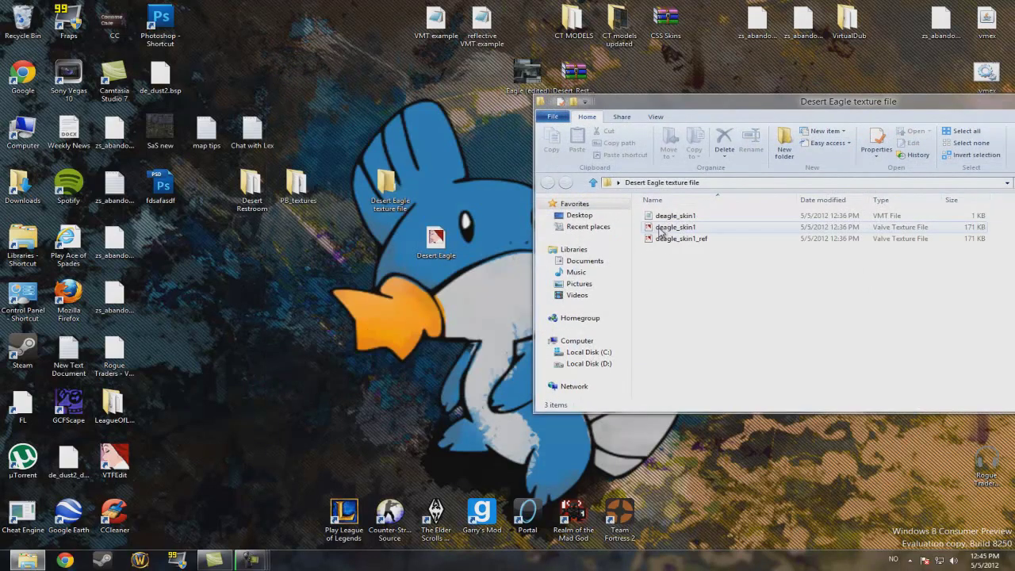
left_click_drag(661, 231, 434, 252)
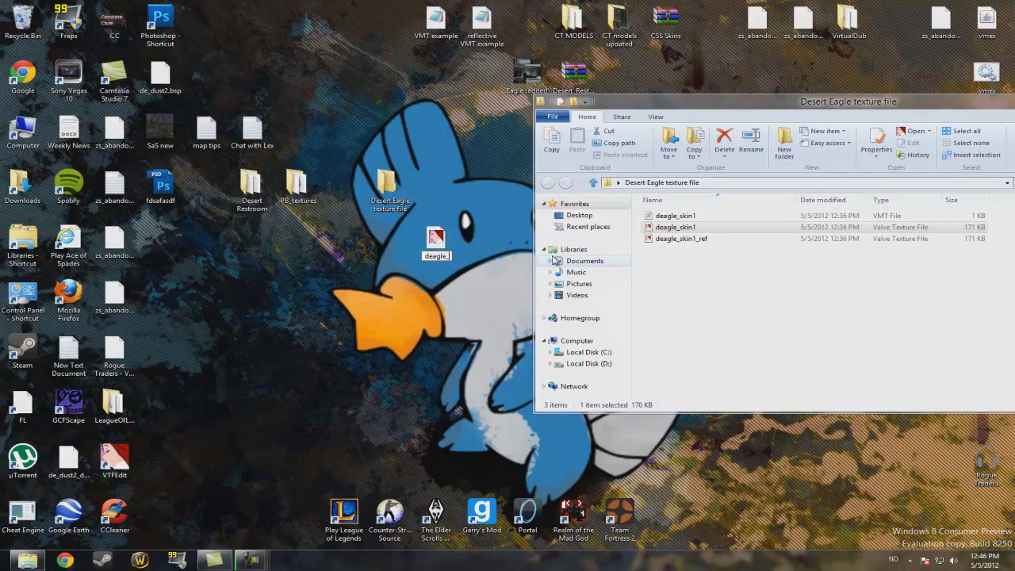
Rename the texture deagle_skin1, replace the original in the Desert Eagle folder, and open Computer.
key("Return")
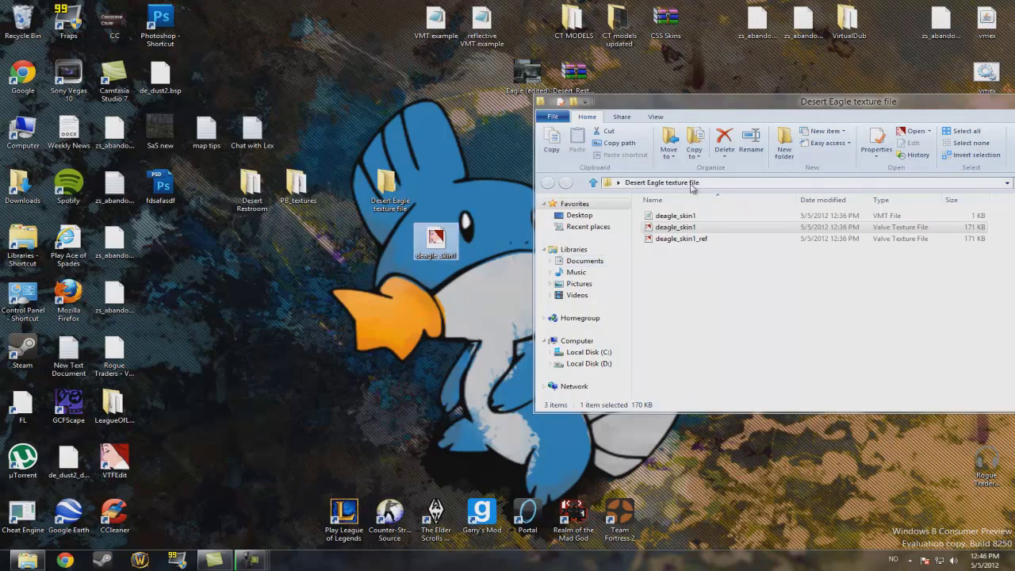
left_click_drag(758, 104, 686, 99)
left_click_drag(435, 242, 587, 277)
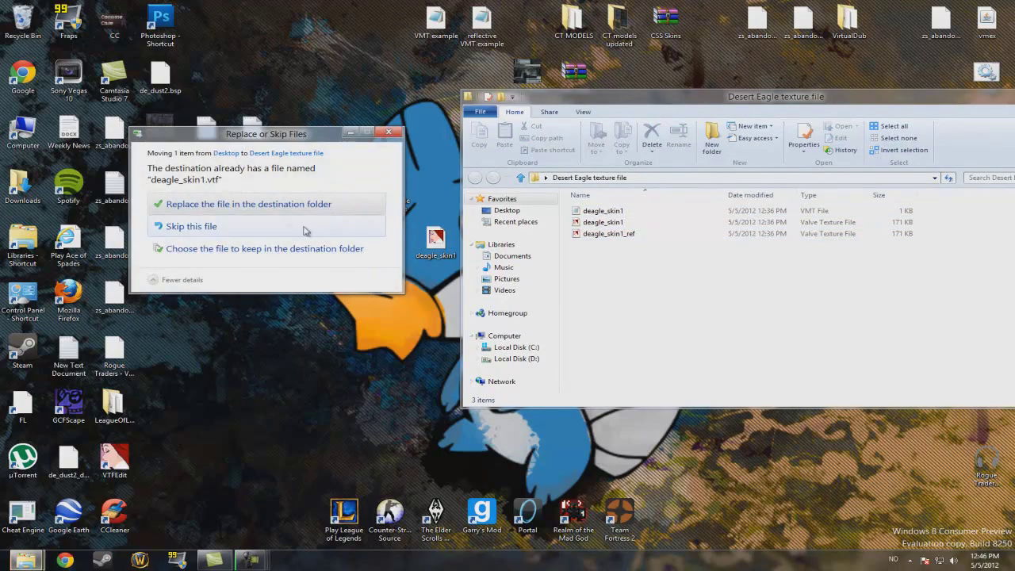
left_click(288, 208)
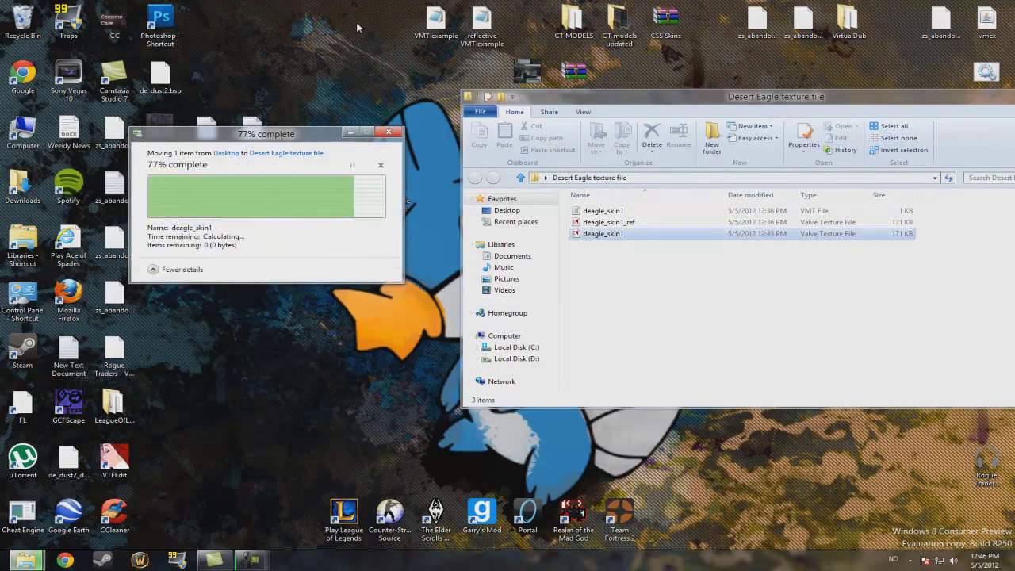
left_click_drag(635, 96, 487, 79)
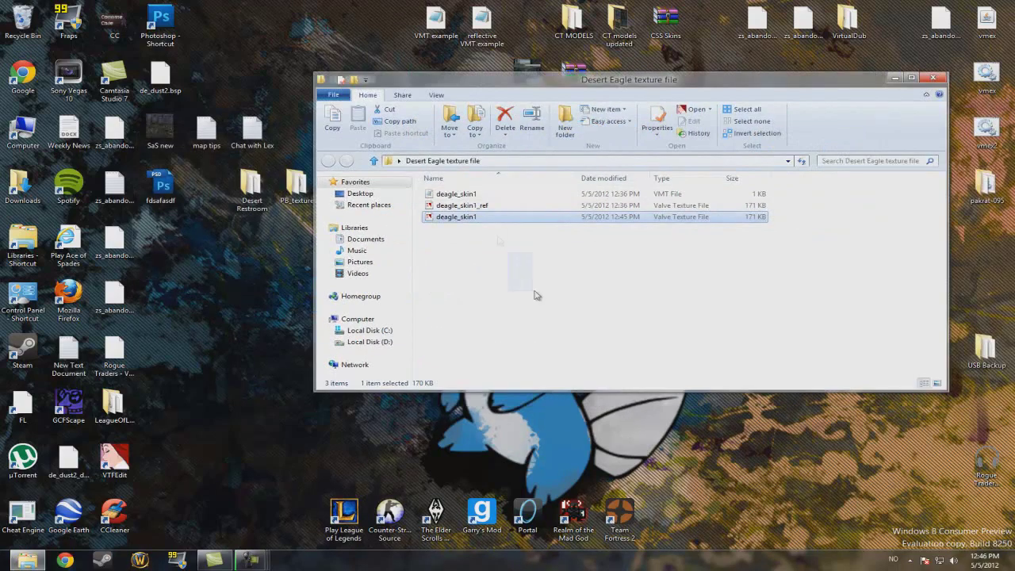
key("ctrl+a")
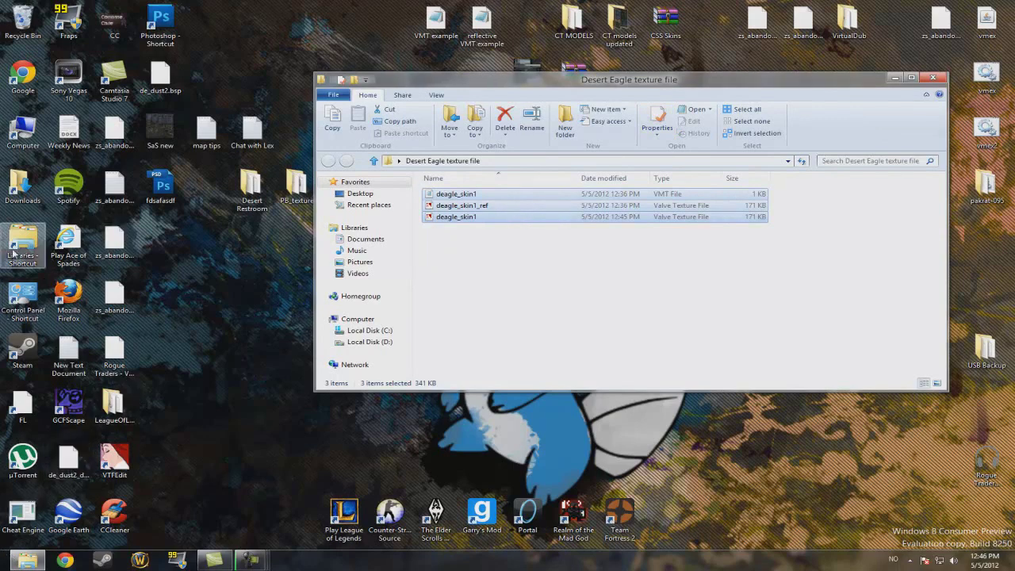
double_click(23, 131)
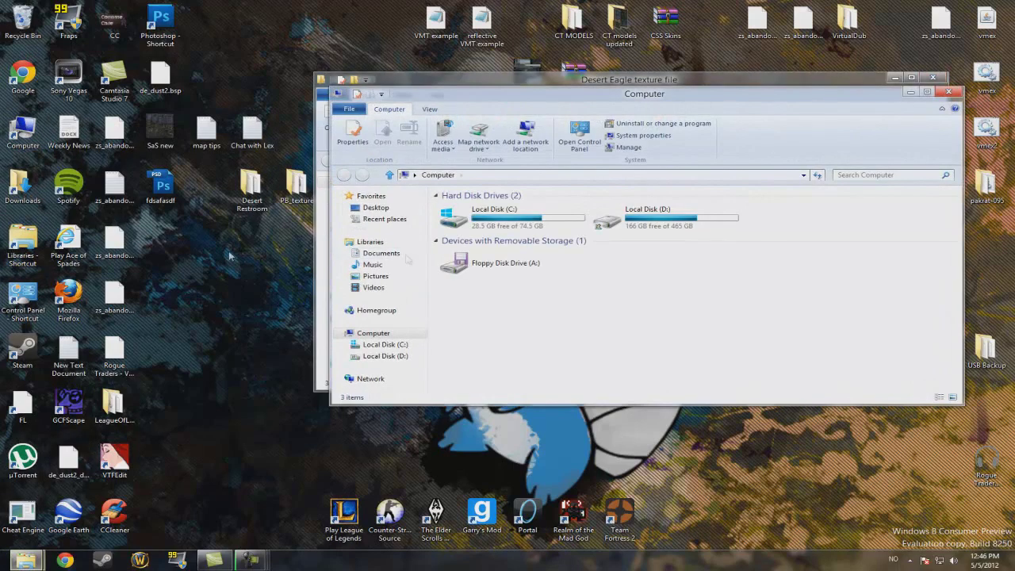
Open Local Disk (D:) and go through Program files, Steam and steamapps into the account folder.
double_click(627, 222)
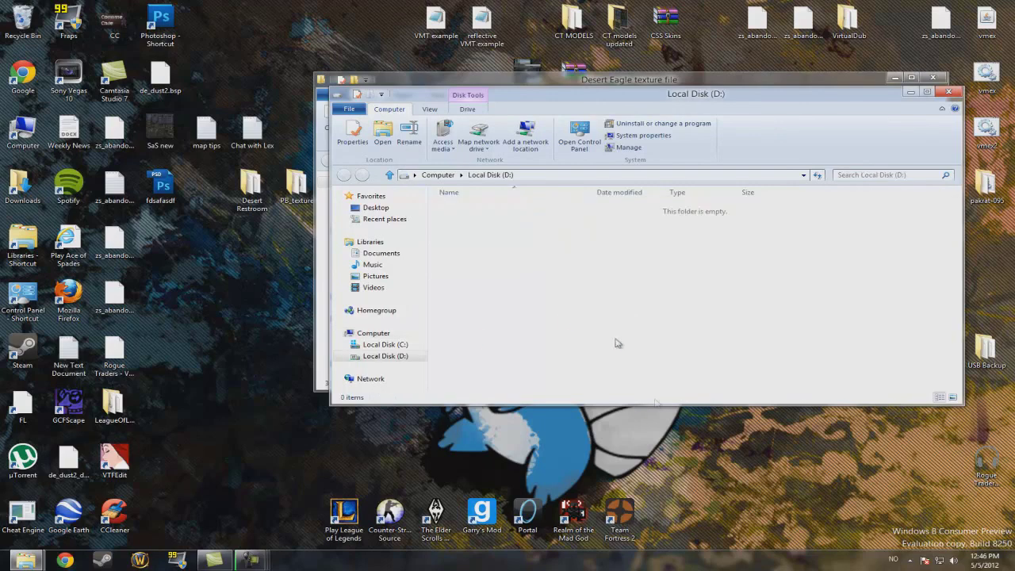
left_click(516, 336)
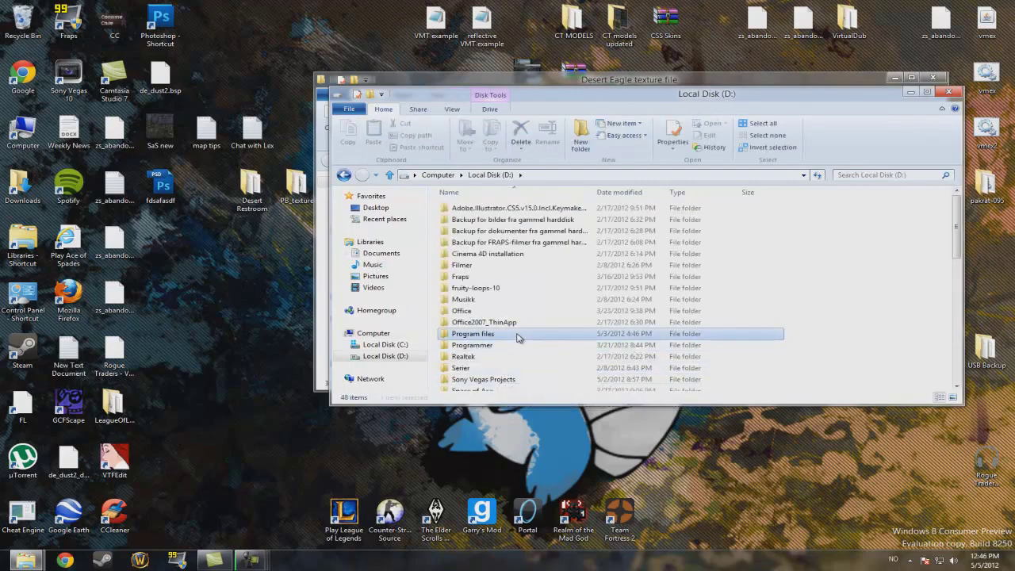
double_click(516, 337)
double_click(465, 283)
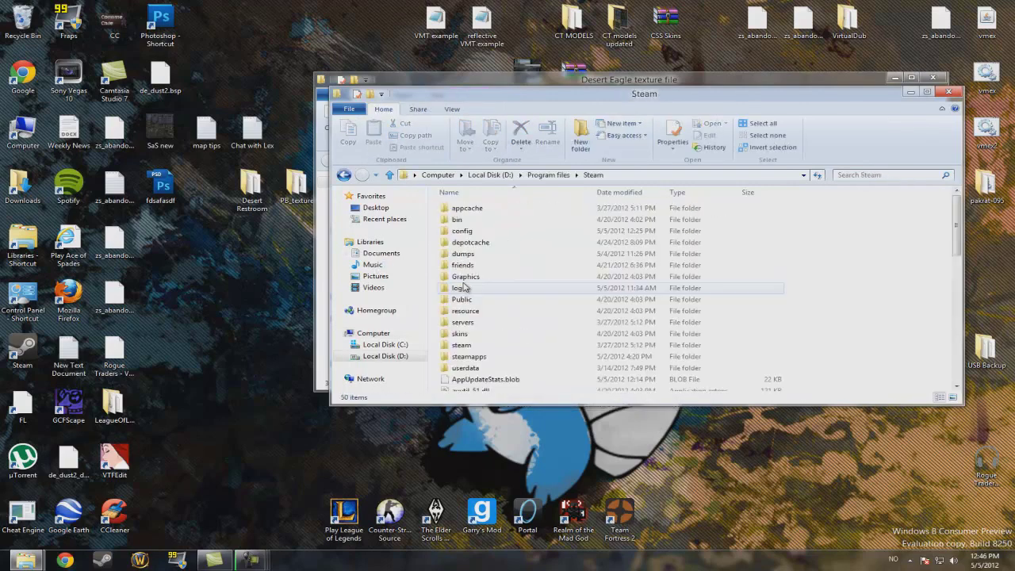
double_click(470, 356)
double_click(490, 231)
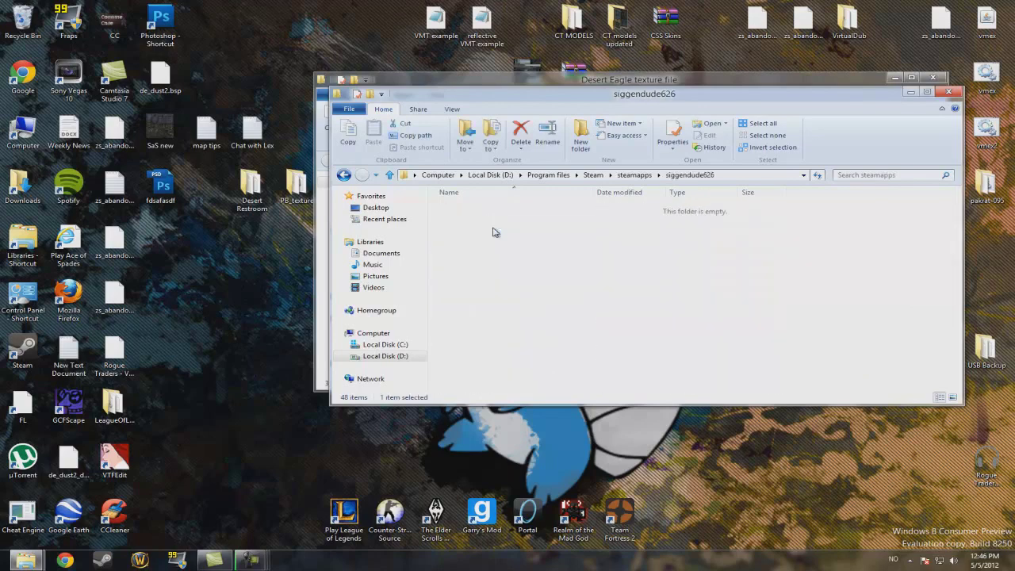
Continue into counter-strike source, cstrike, materials and models.
double_click(512, 208)
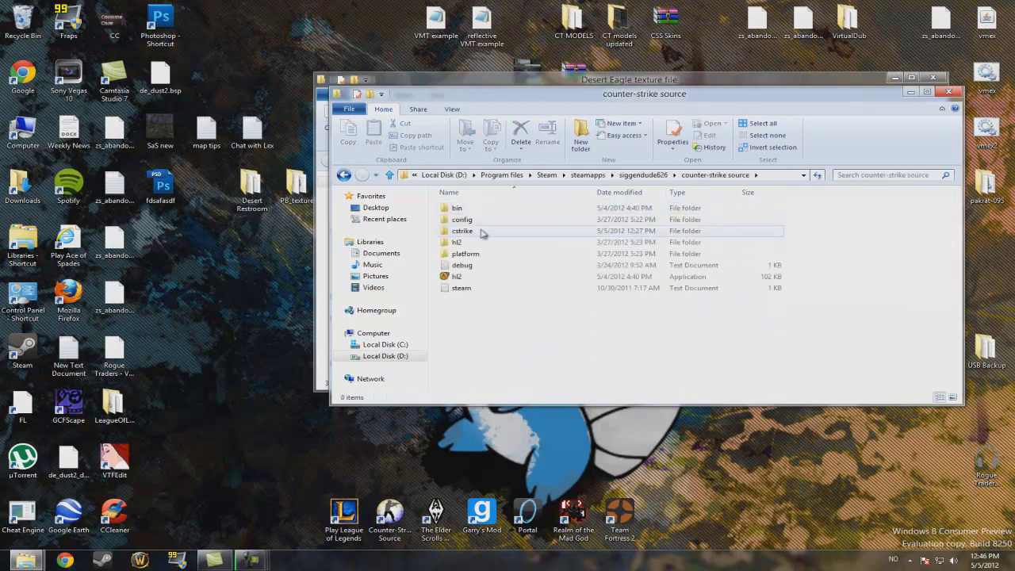
double_click(483, 232)
left_click(488, 295)
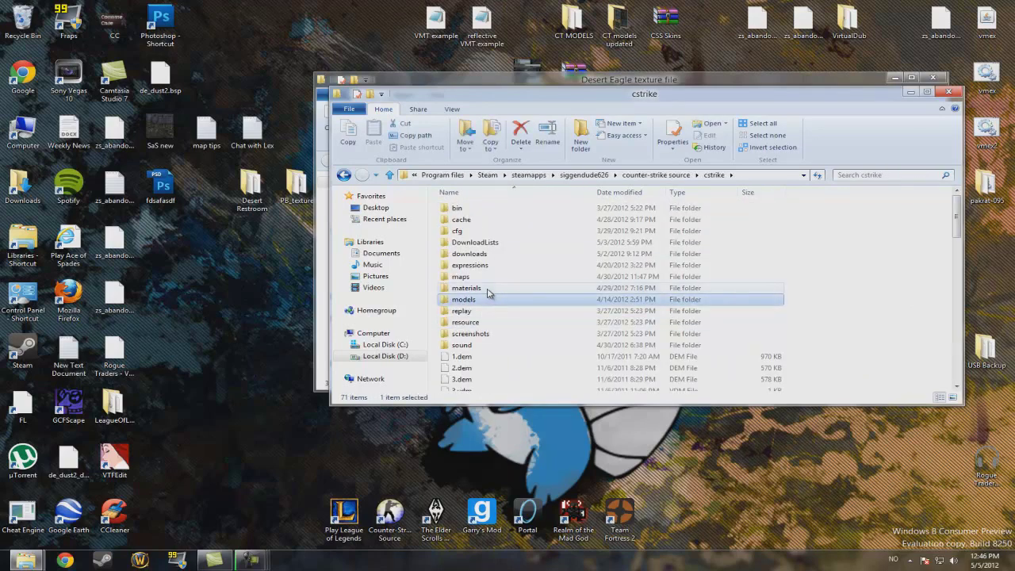
double_click(488, 290)
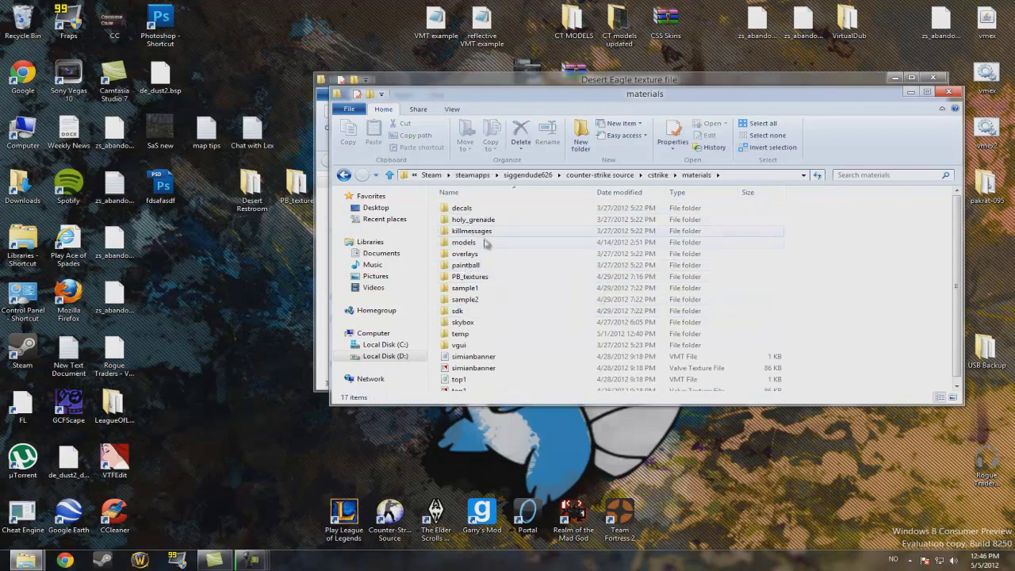
double_click(486, 243)
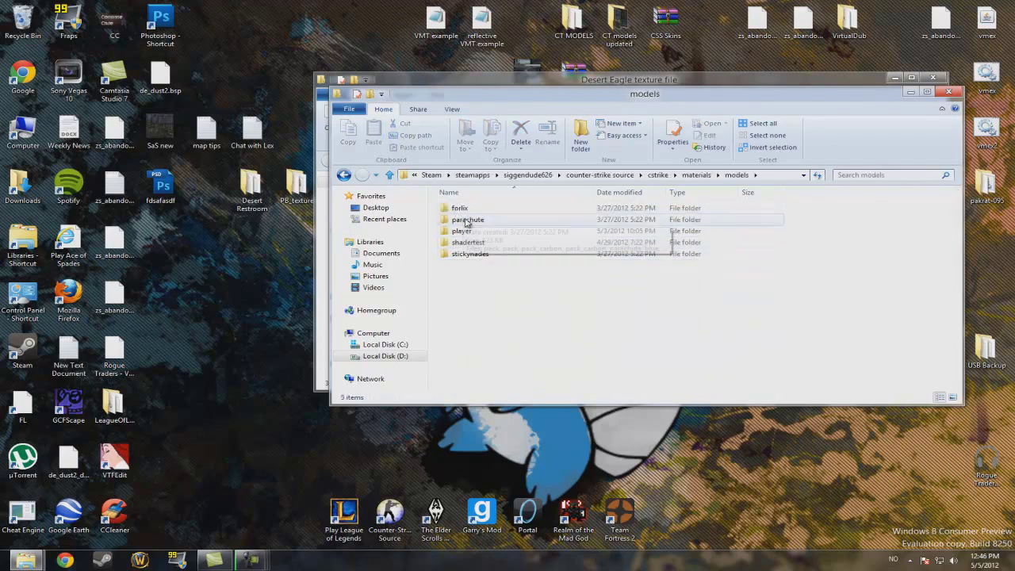
left_click(468, 219)
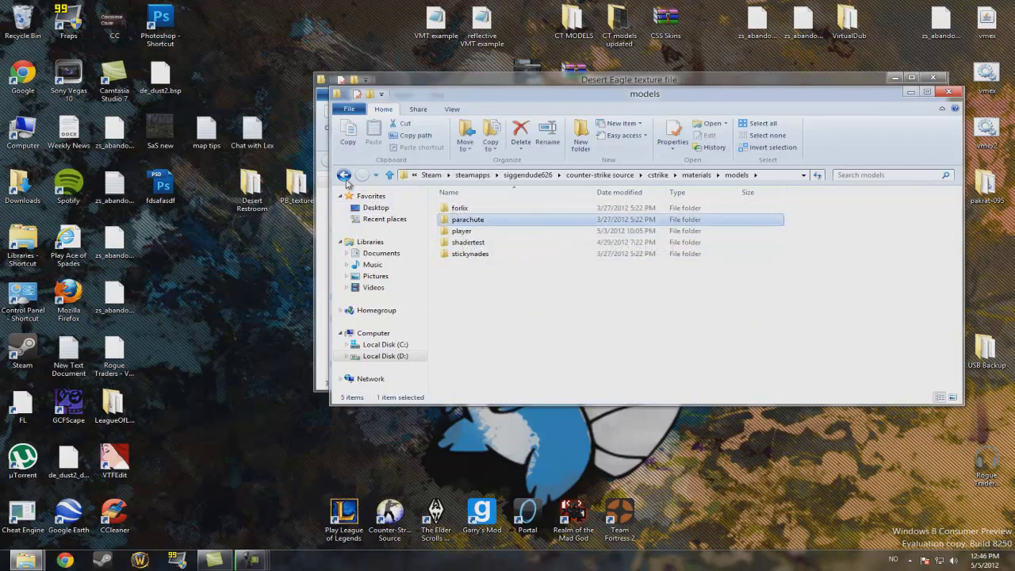
left_click(548, 303)
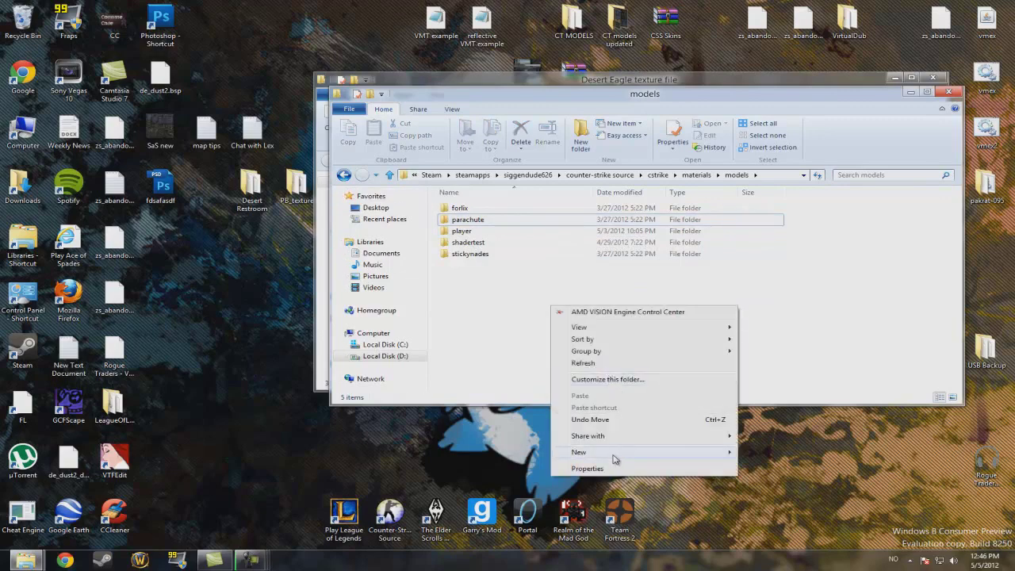
Create a weapons folder inside models and open it.
mouse_move(614, 460)
left_click(778, 450)
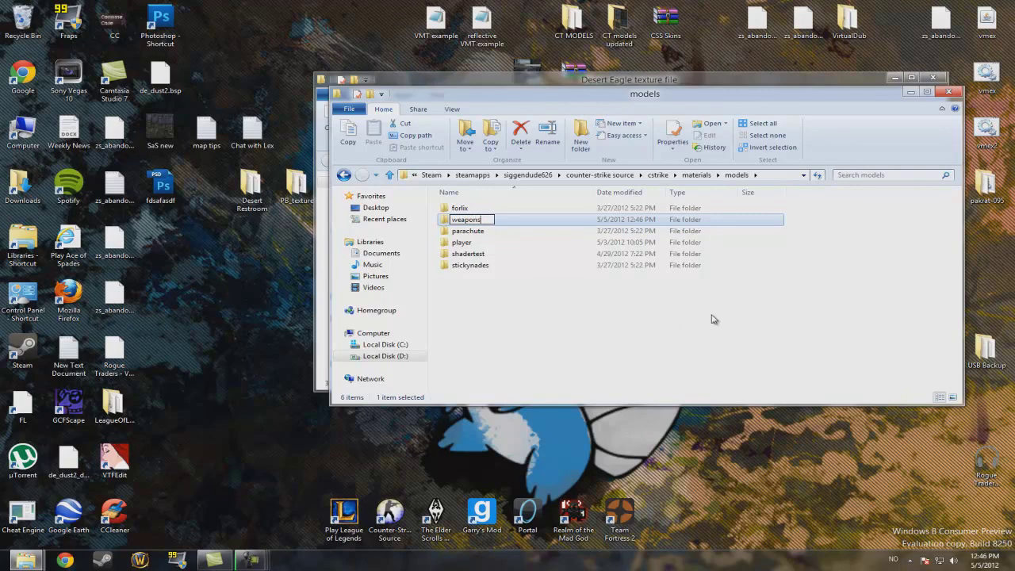
key("Return")
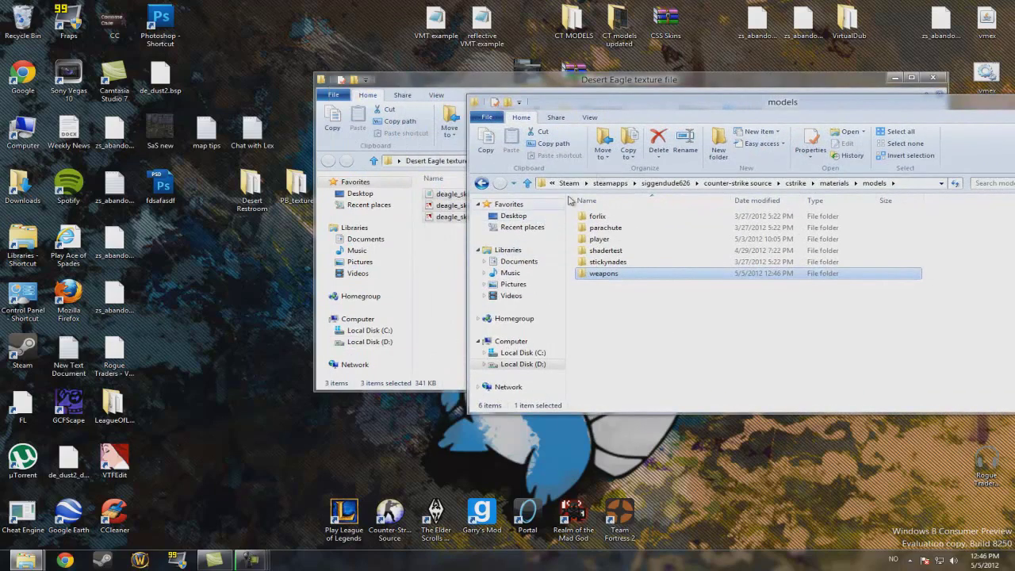
double_click(609, 274)
Create a v_models folder inside weapons and open it.
right_click(644, 260)
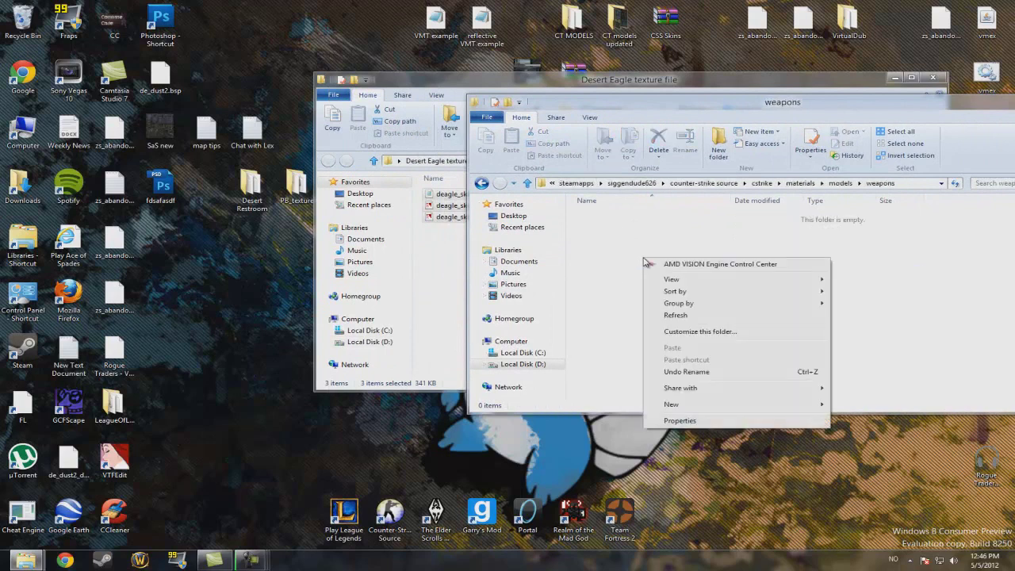
left_click(633, 261)
right_click(633, 262)
mouse_move(688, 405)
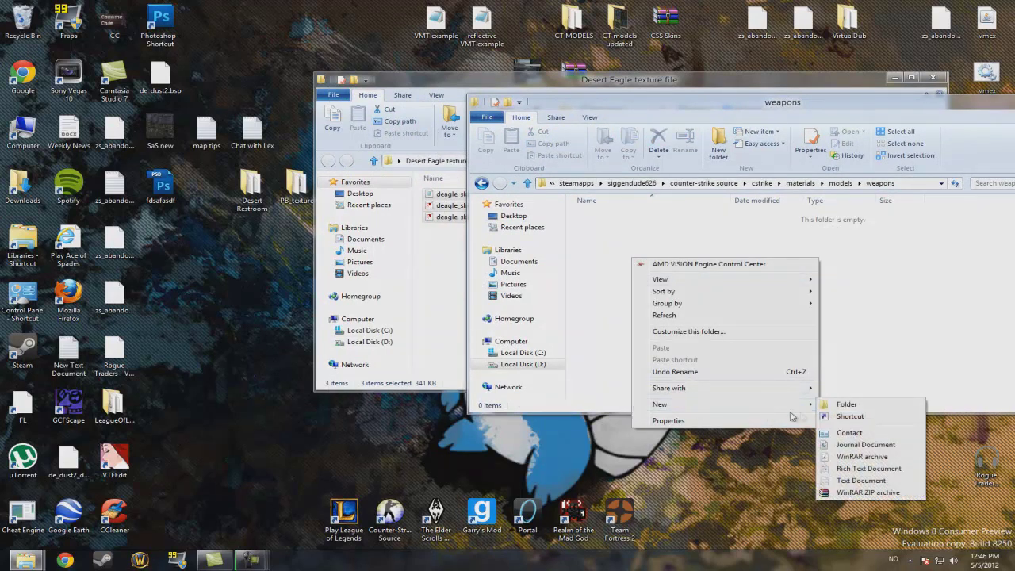
left_click(843, 405)
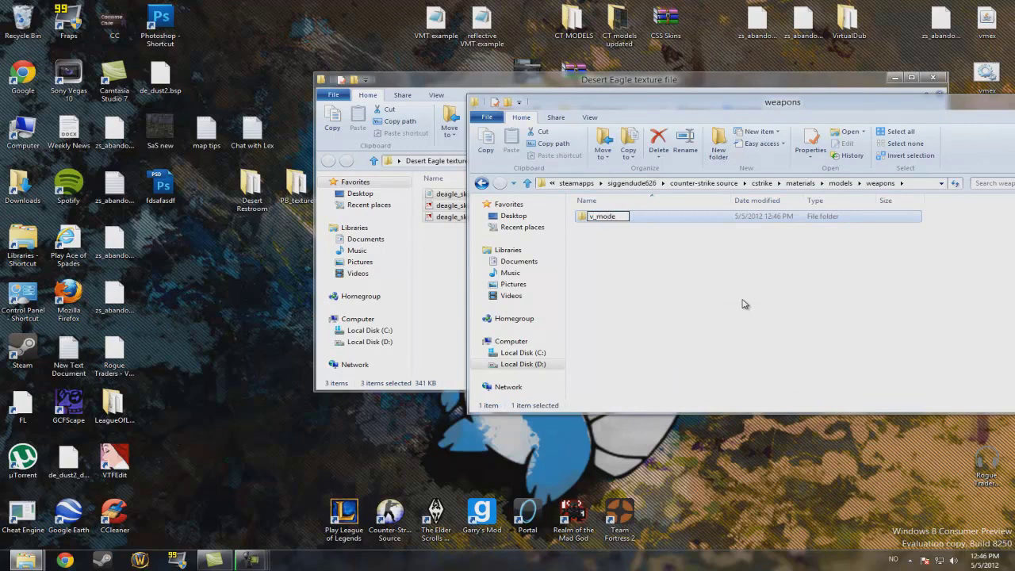
type("v_models")
key("Return")
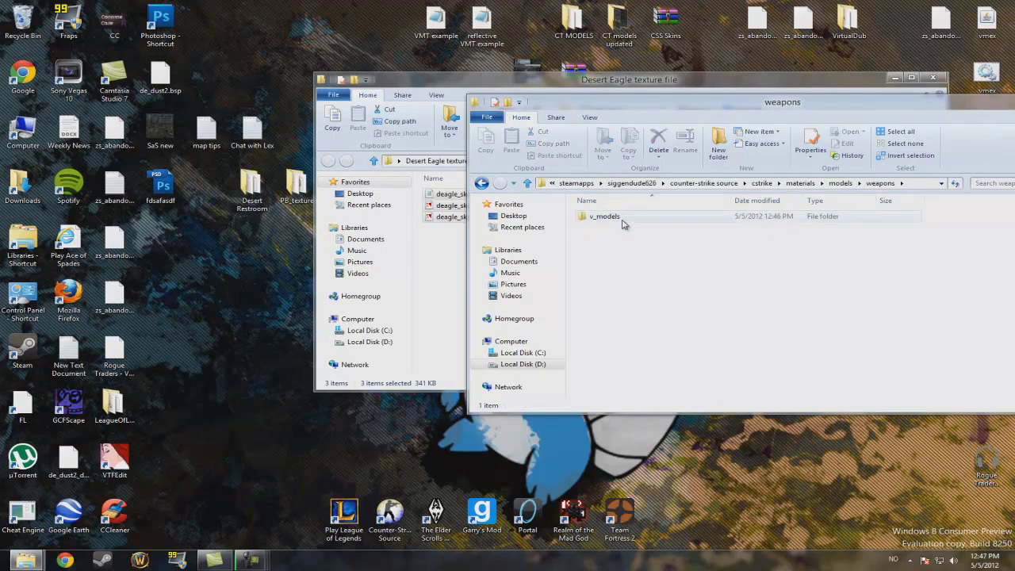
double_click(626, 219)
Add a new folder inside v_models, keeping the default New folder name.
right_click(614, 244)
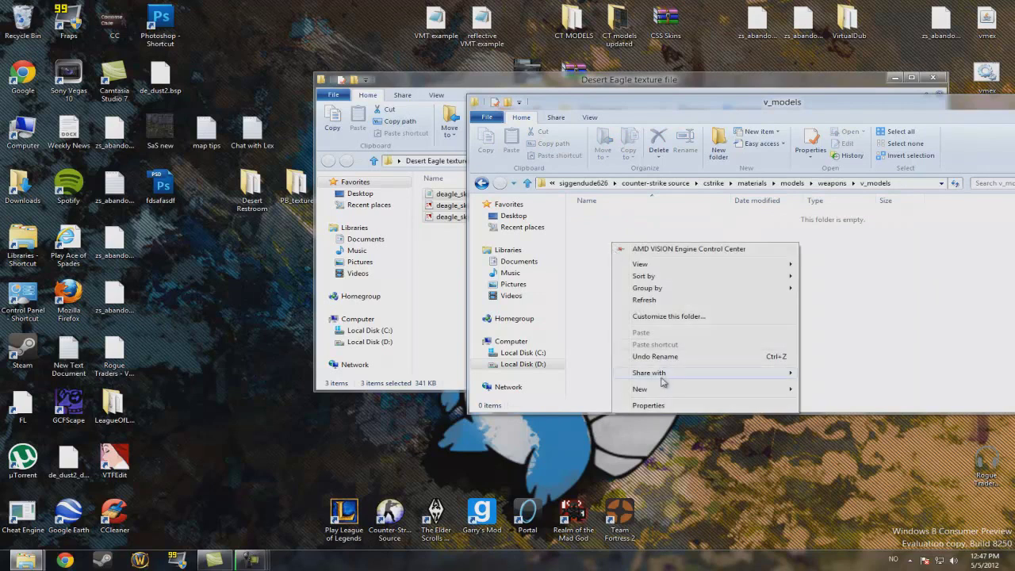
mouse_move(657, 395)
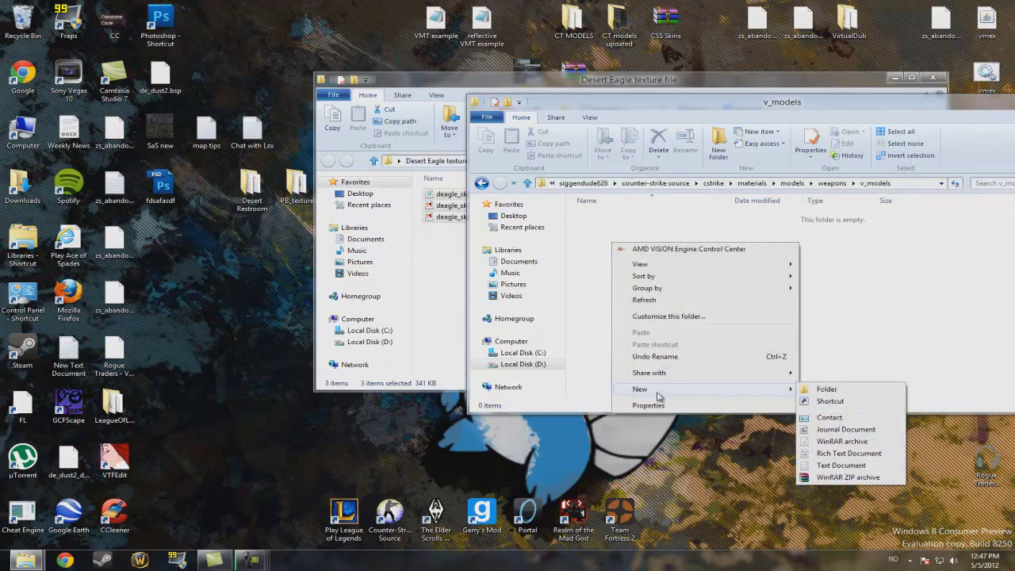
left_click(875, 392)
key("Return")
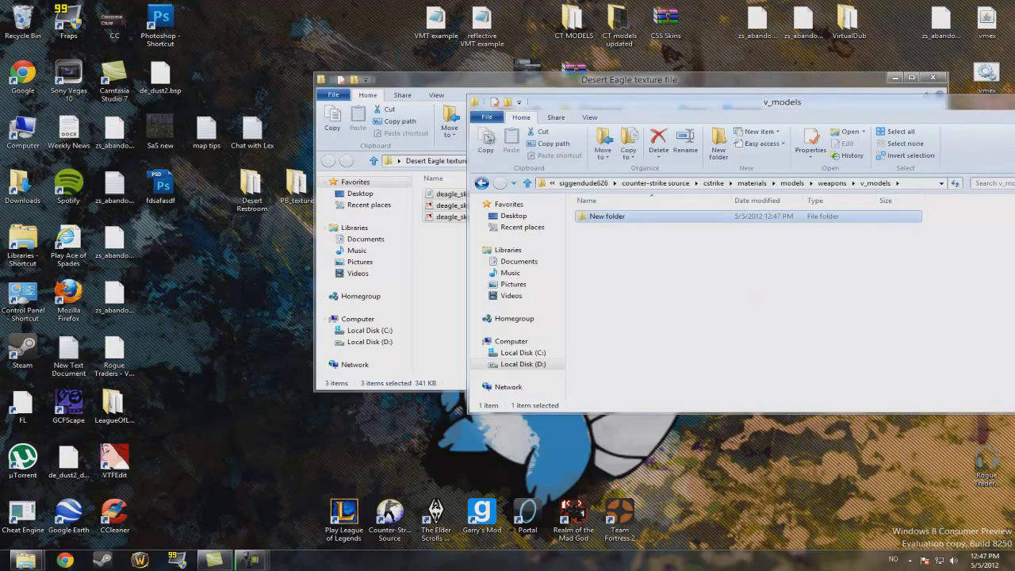
left_click(465, 85)
Paste the v_models path into the Desert Eagle window's address bar and go there.
left_click_drag(476, 73, 284, 79)
left_click(795, 283)
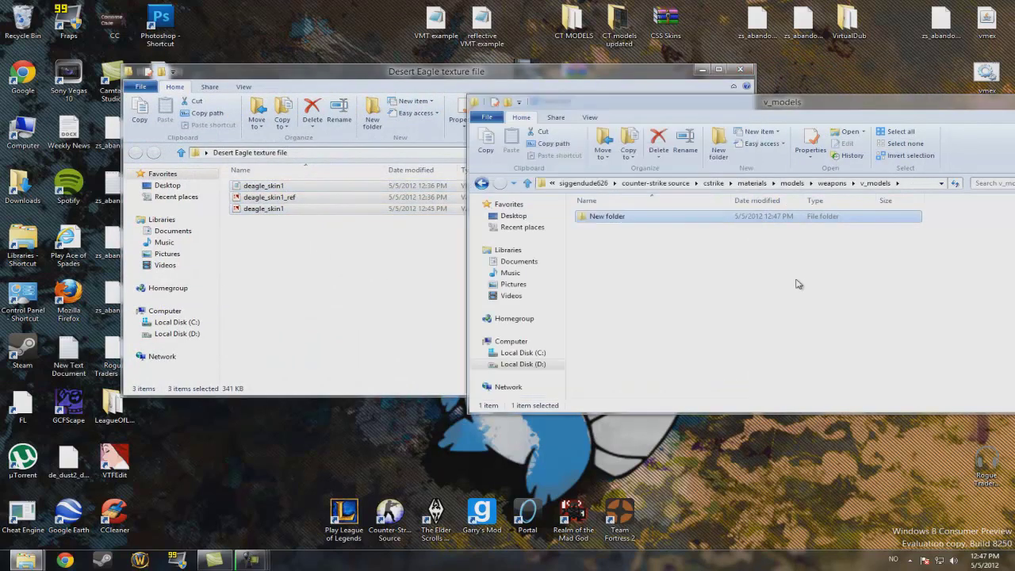
left_click(925, 186)
left_click(361, 153)
key("ctrl+v")
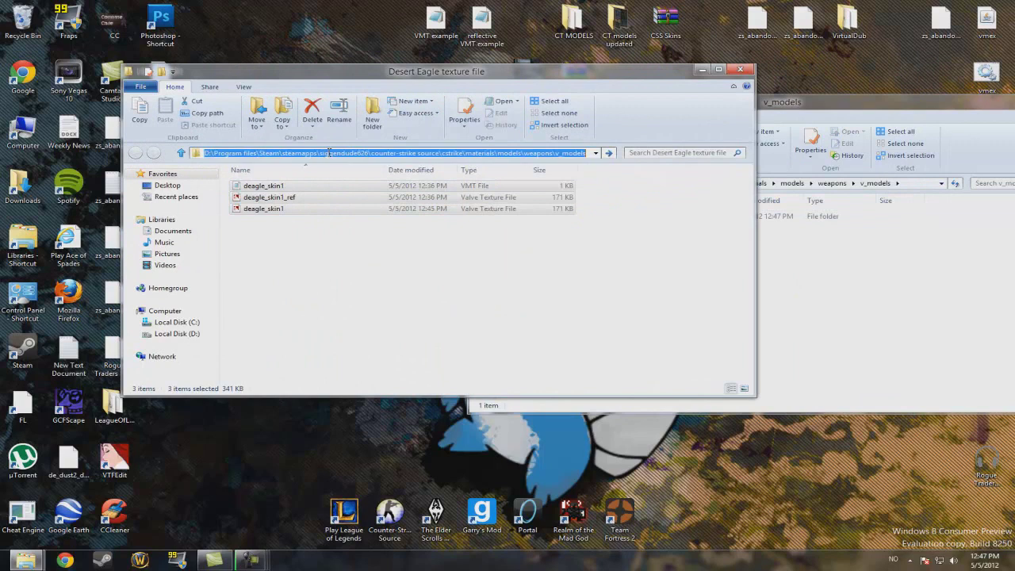
key("Return")
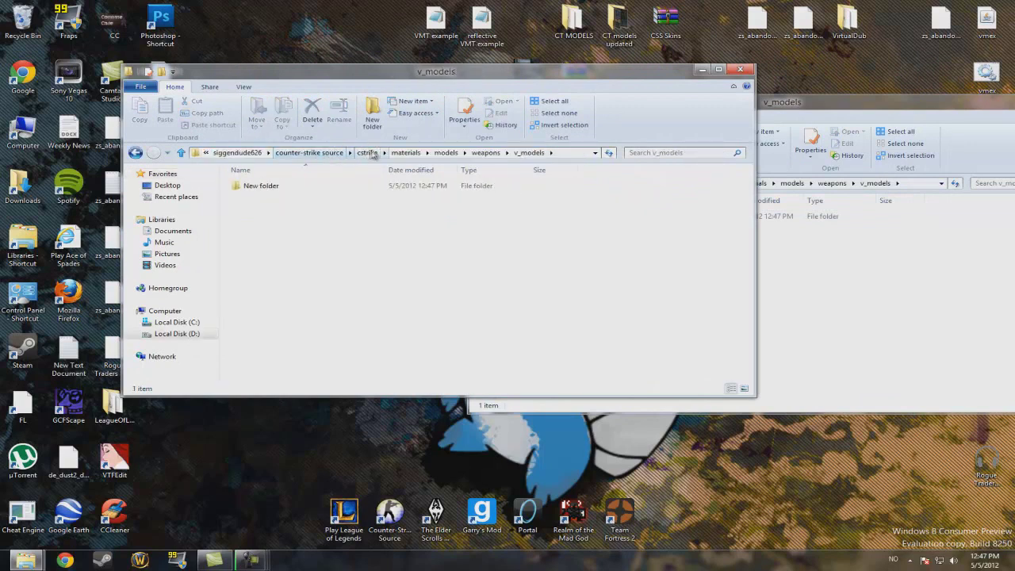
Go up to steamapps and open the counter-strike source shared cache in GCFScape.
left_click(237, 152)
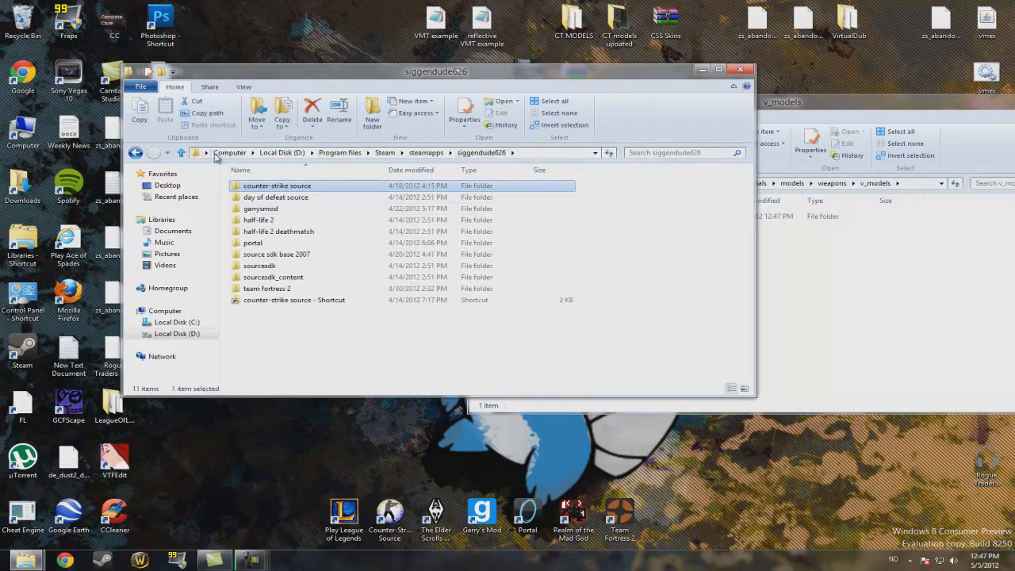
left_click(426, 152)
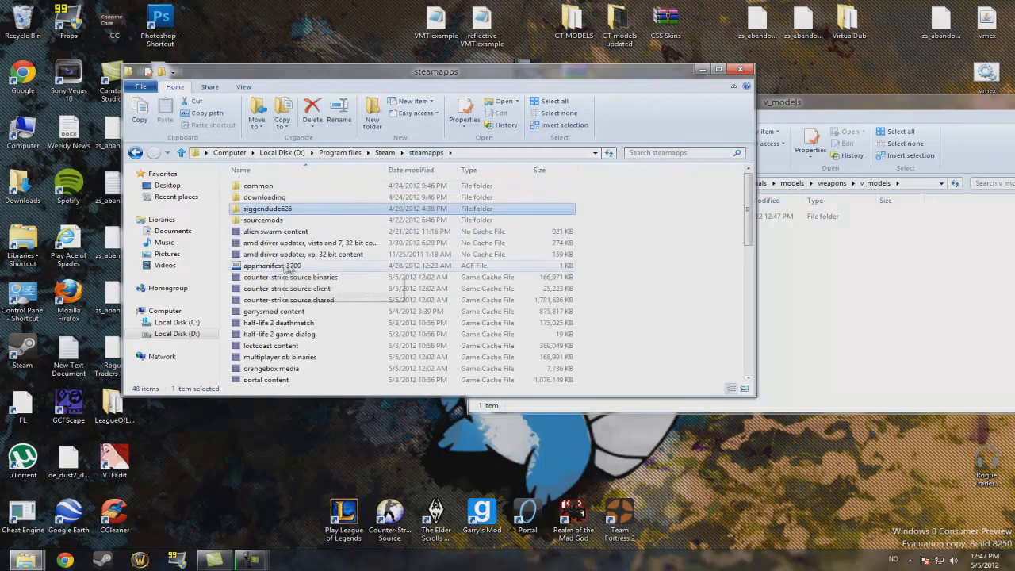
left_click(332, 300)
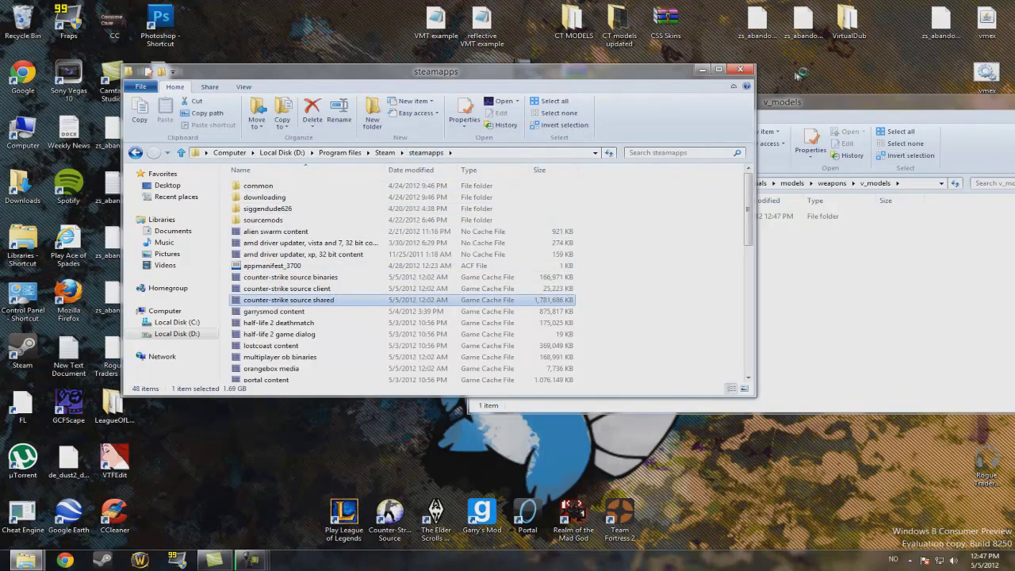
left_click(746, 71)
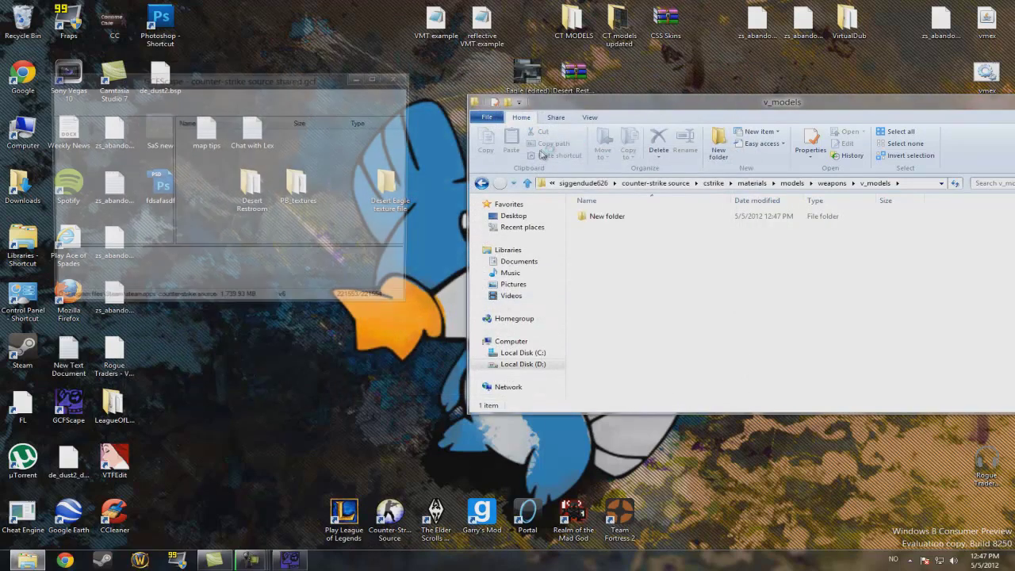
In GCFScape, browse cstrike > materials > models > weapons > v_models and locate pist_deagle.
double_click(194, 137)
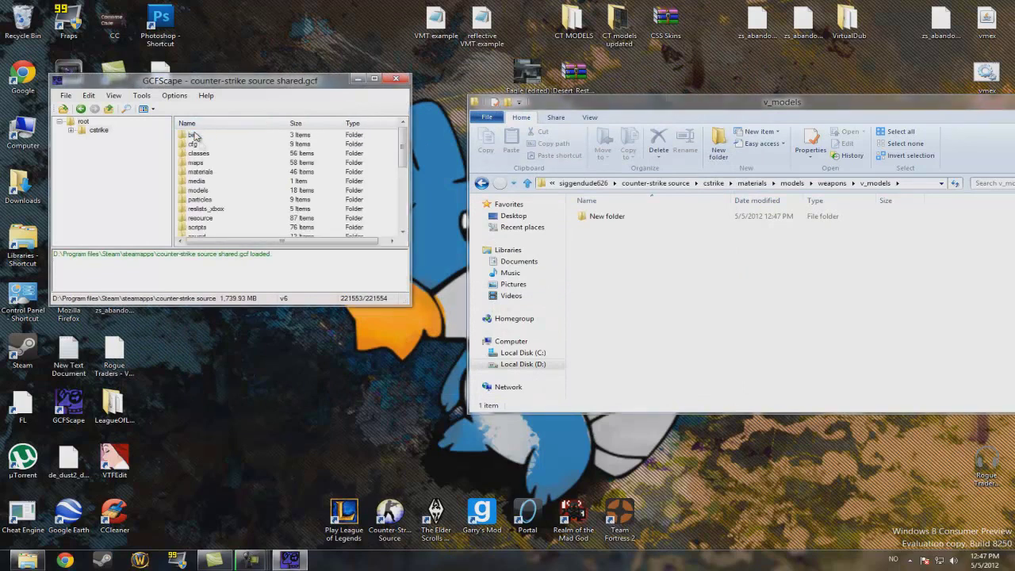
double_click(211, 173)
left_click(196, 163)
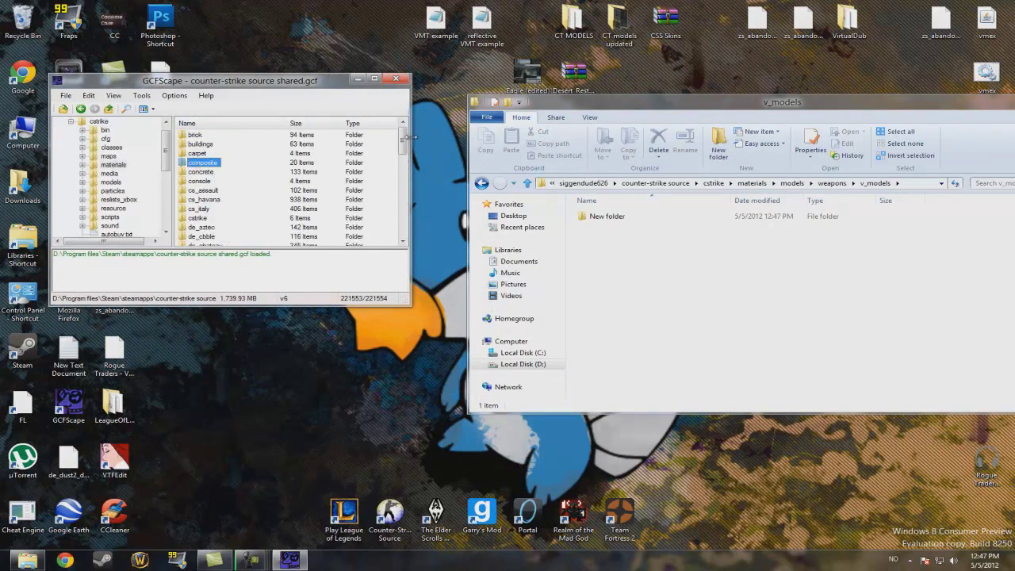
left_click_drag(403, 141, 400, 214)
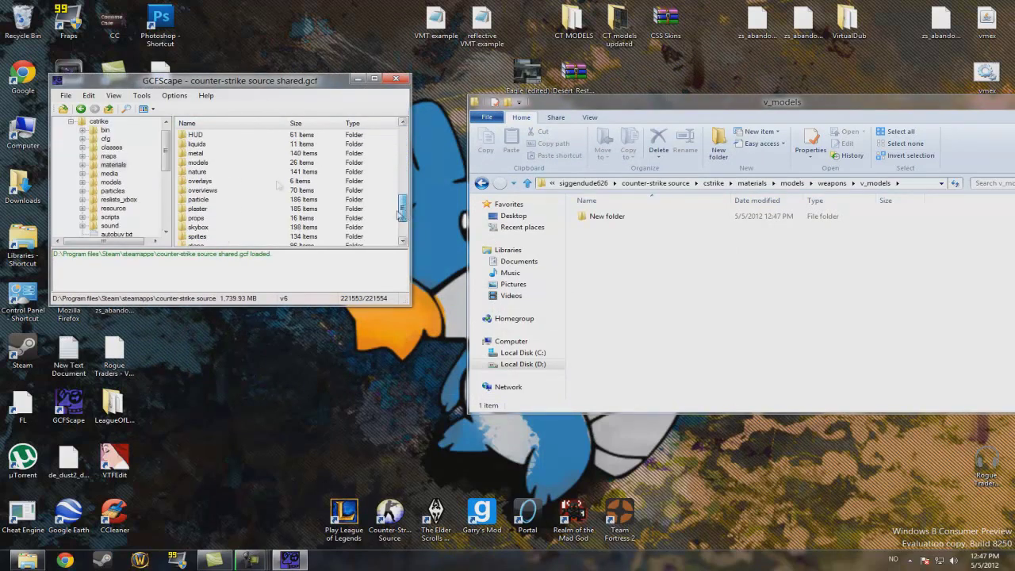
left_click(199, 164)
scroll(401, 191, "down", 10)
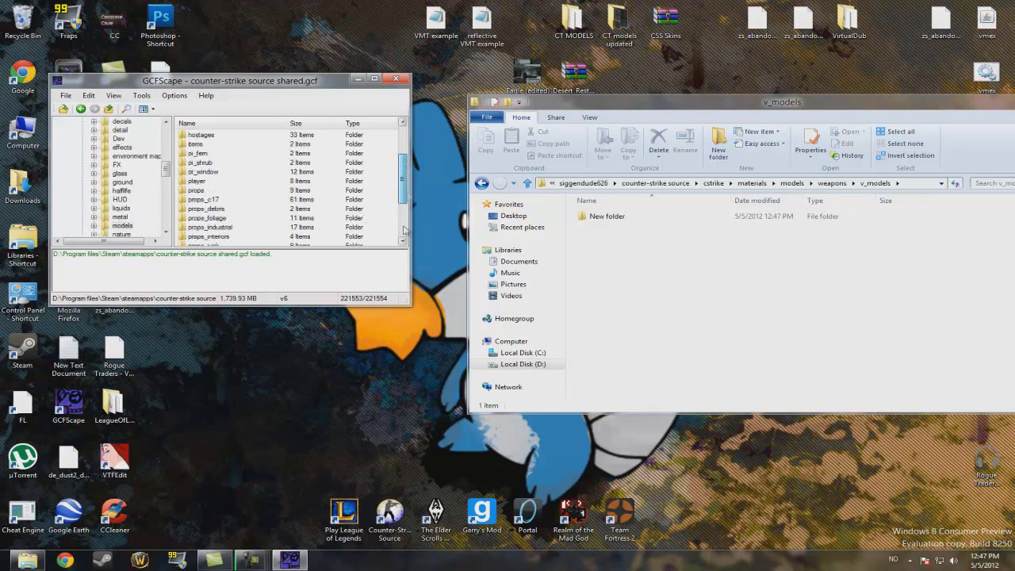
left_click(213, 236)
double_click(212, 236)
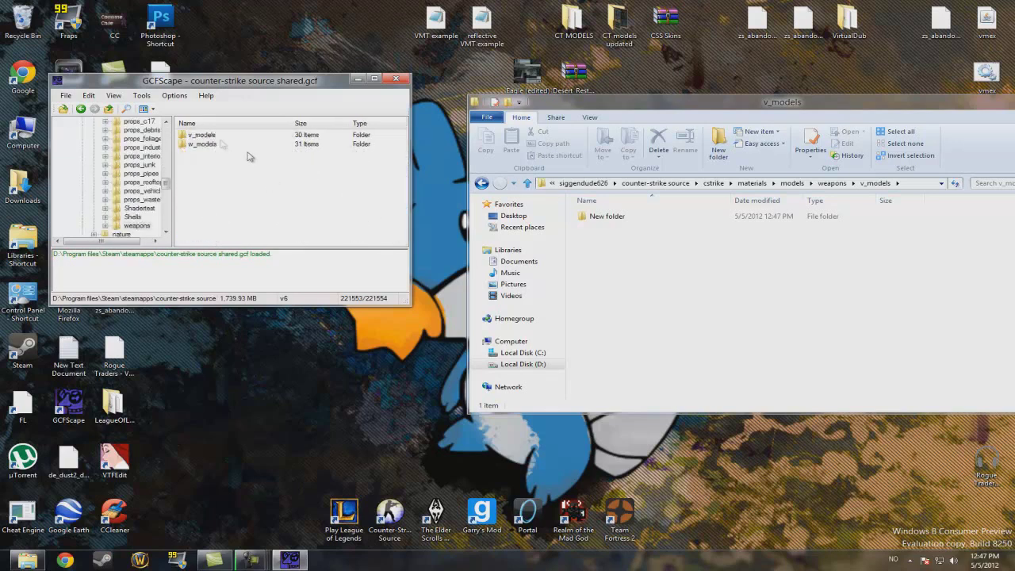
double_click(202, 134)
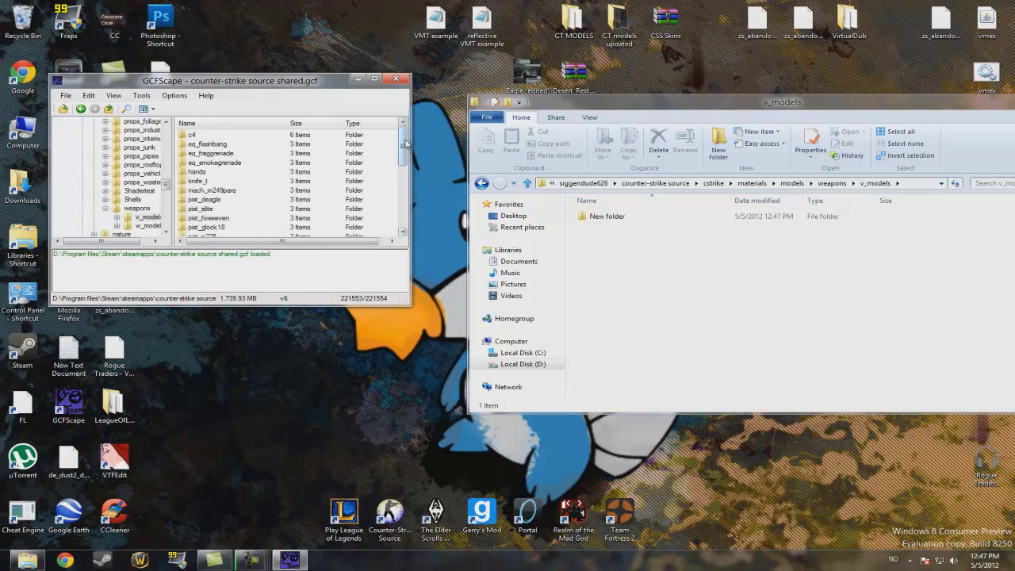
left_click(216, 191)
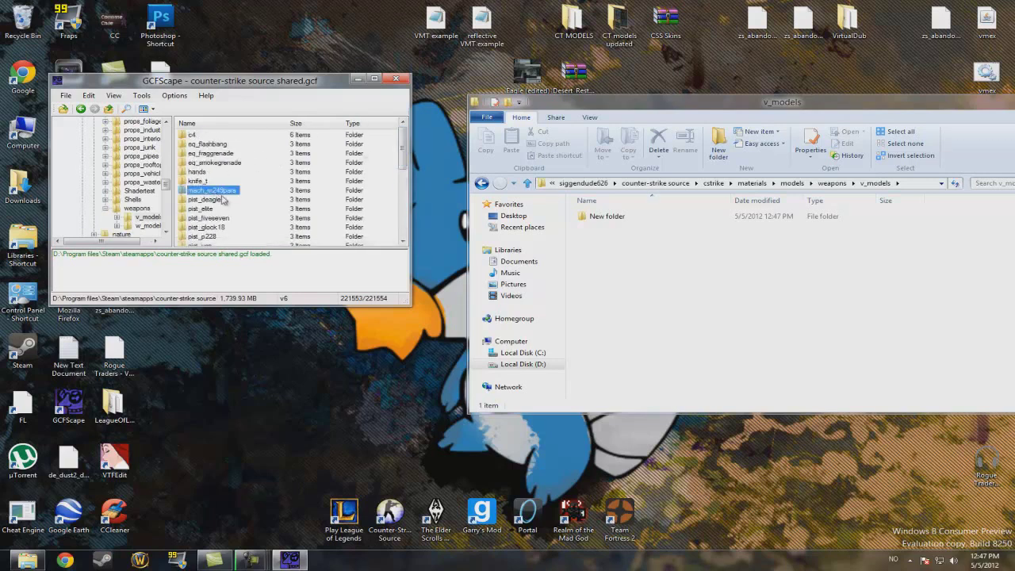
left_click(223, 200)
Add another new folder in the Explorer v_models folder and start renaming it.
right_click(681, 255)
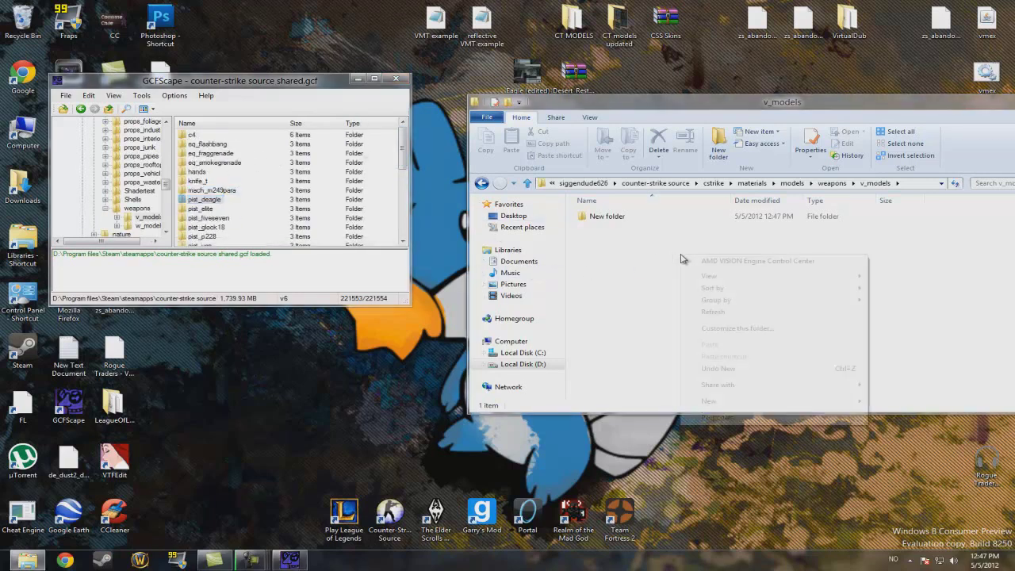
left_click(616, 218)
left_click(616, 217)
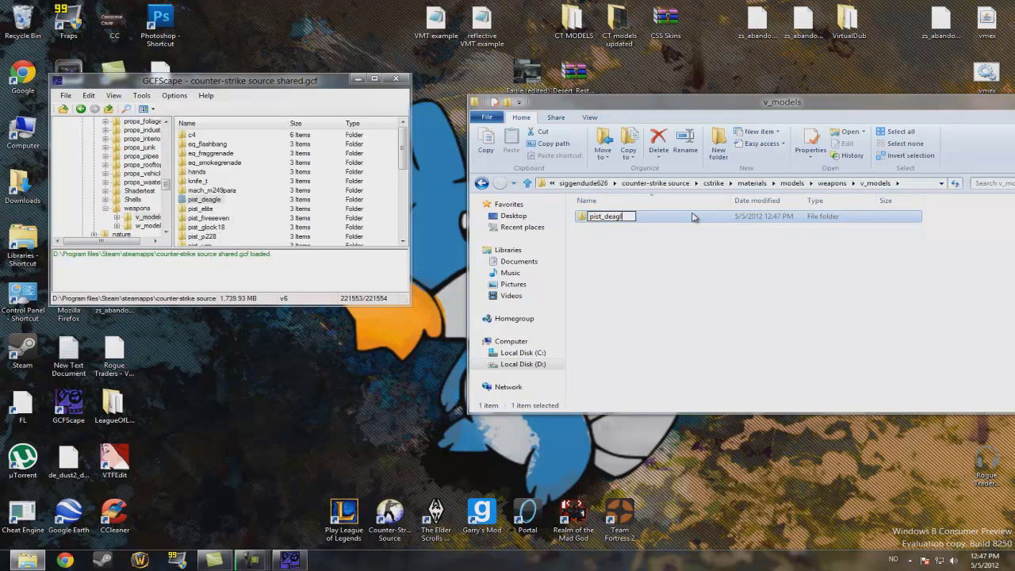
Name the folder pist_deagle and copy the three deagle_skin1 files into it from the Desert Eagle folder.
left_click(639, 226)
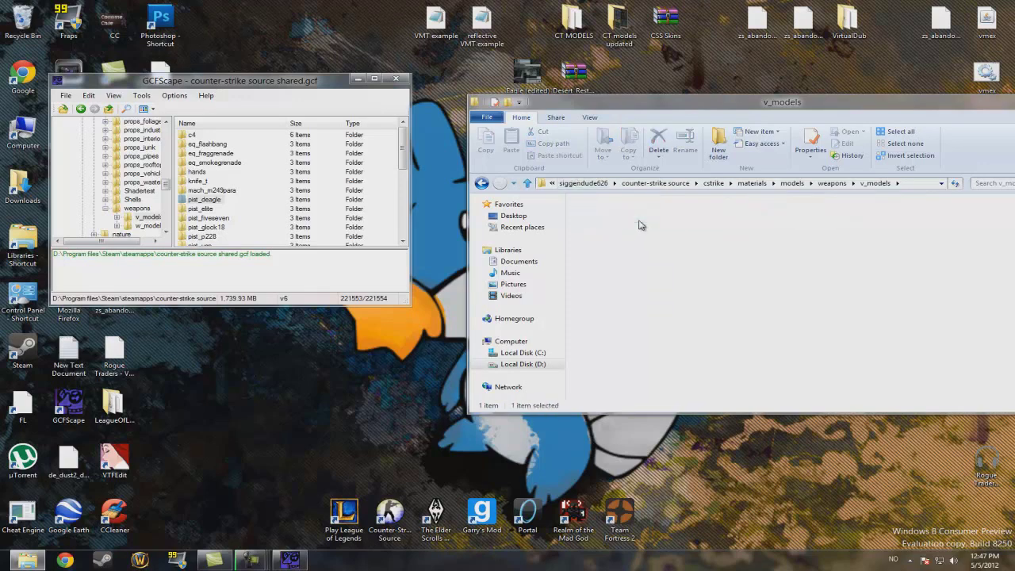
left_click(395, 78)
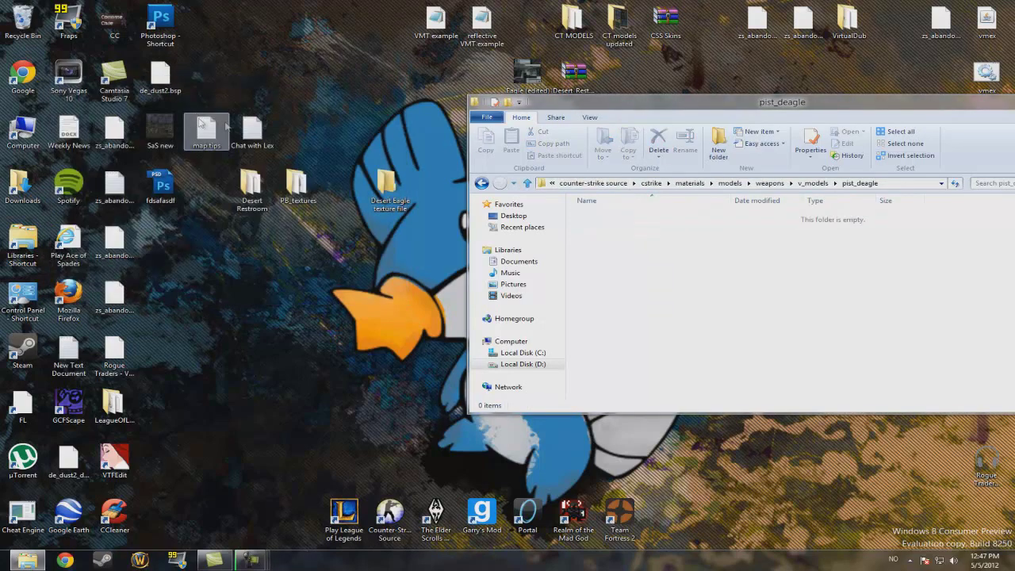
double_click(387, 190)
left_click_drag(349, 286, 233, 151)
left_click_drag(264, 196, 880, 308)
left_click(749, 73)
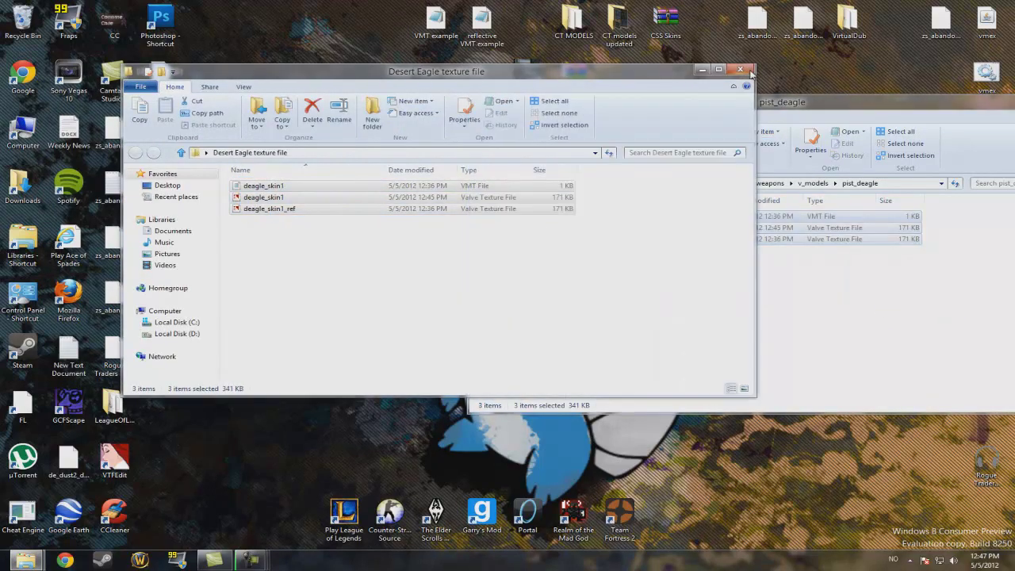
left_click(751, 72)
left_click_drag(809, 102, 619, 115)
left_click(910, 117)
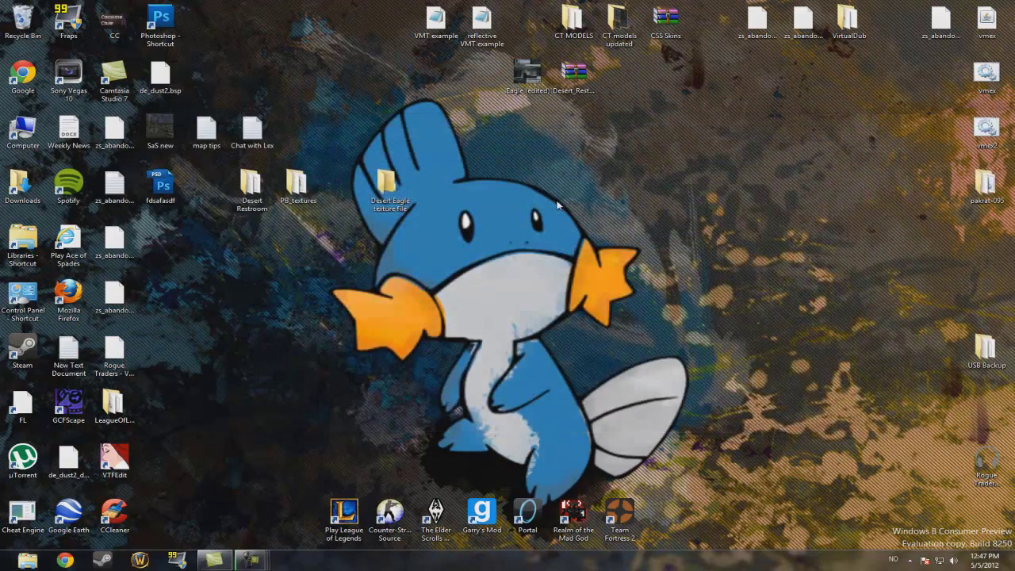